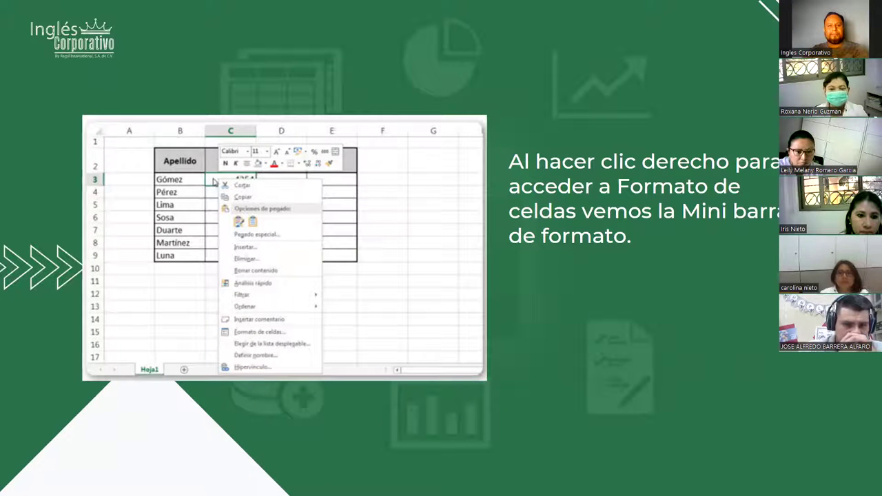
pyautogui.moveTo(291, 142)
pyautogui.mouseDown()
pyautogui.moveTo(292, 156)
pyautogui.moveTo(307, 146)
pyautogui.moveTo(292, 139)
pyautogui.mouseUp()
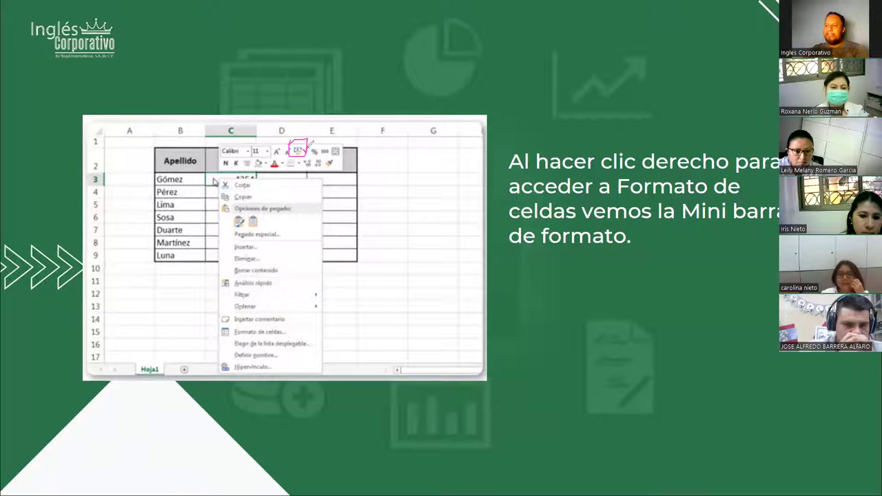
pyautogui.moveTo(340, 107); pyautogui.dragTo(315, 147)
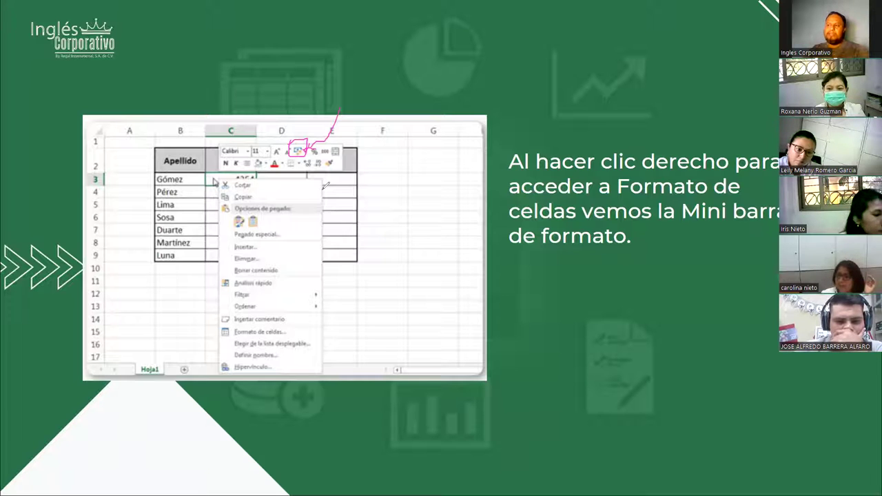
pyautogui.moveTo(308, 154); pyautogui.dragTo(324, 158)
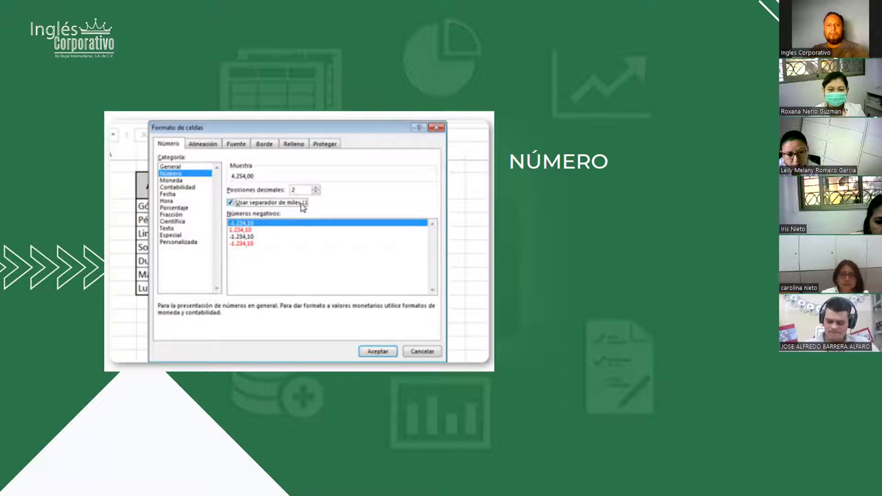
pyautogui.moveTo(541, 134); pyautogui.dragTo(308, 182)
pyautogui.press('Right')
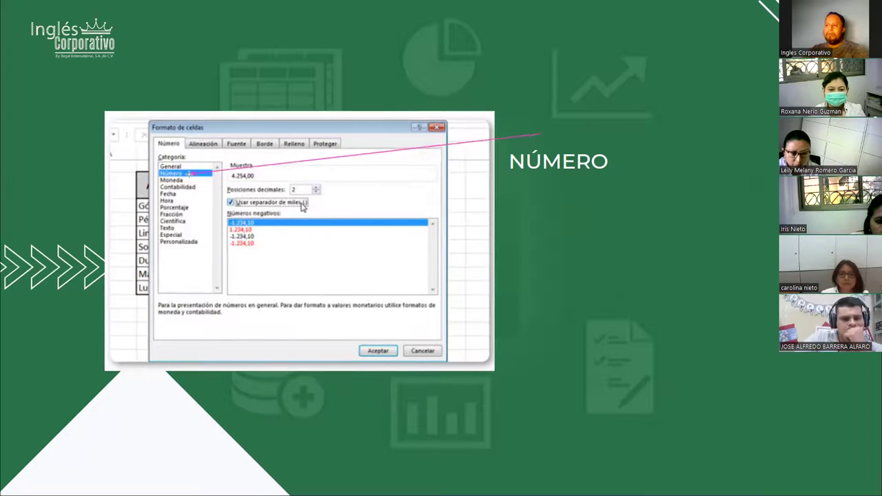
pyautogui.press('Right')
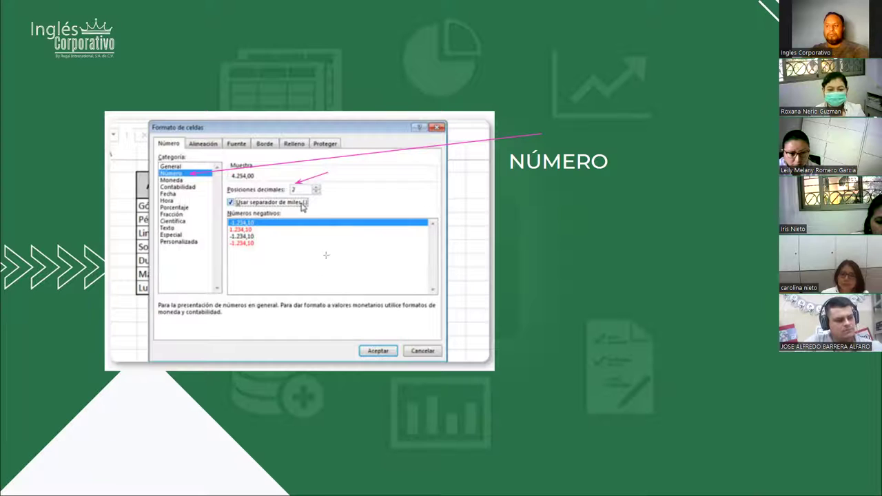
pyautogui.press('Right')
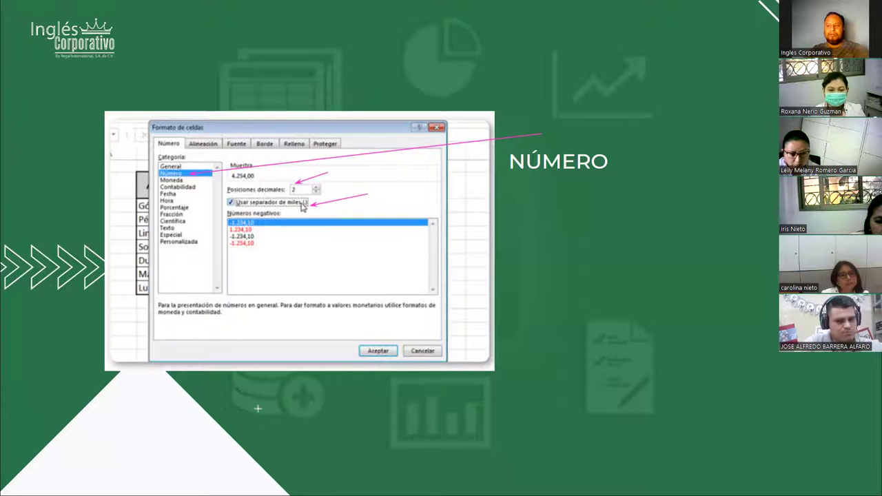
pyautogui.press('Right')
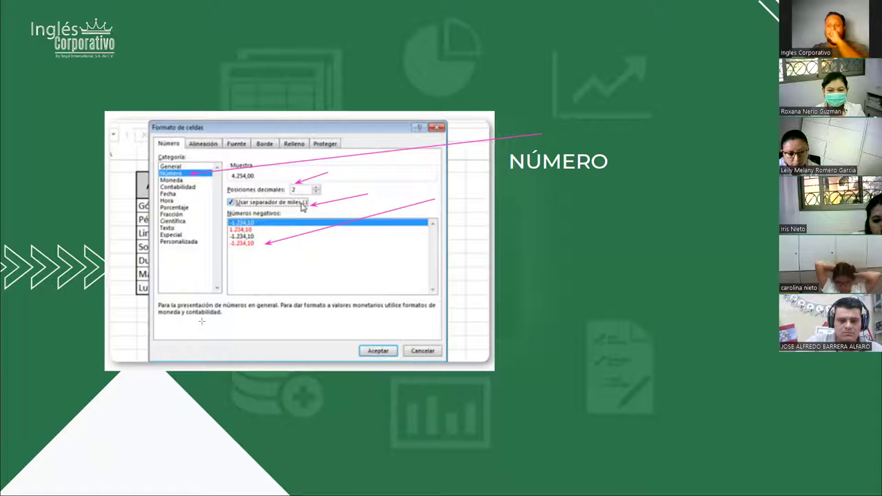
pyautogui.press('e')
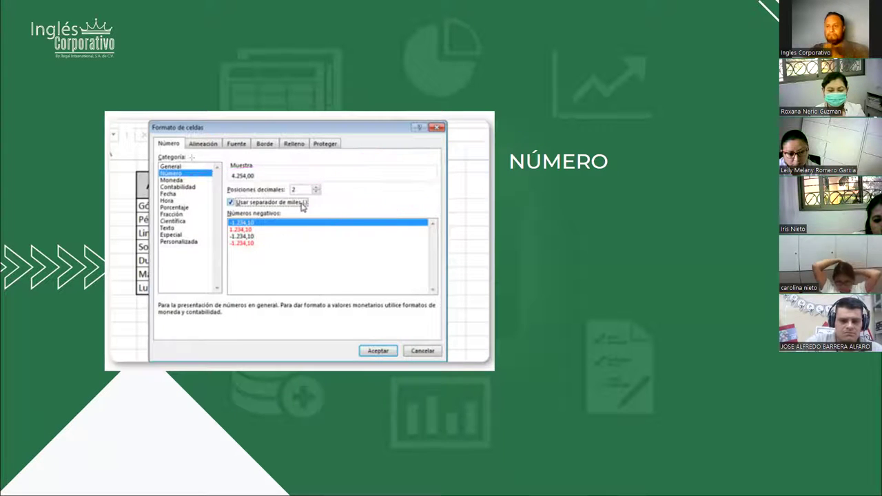
pyautogui.moveTo(344, 168); pyautogui.dragTo(197, 180)
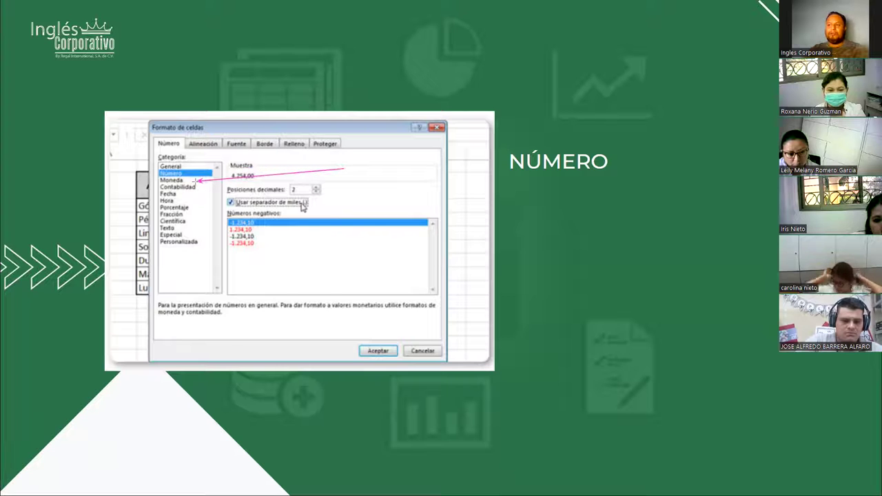
pyautogui.moveTo(364, 181); pyautogui.dragTo(197, 187)
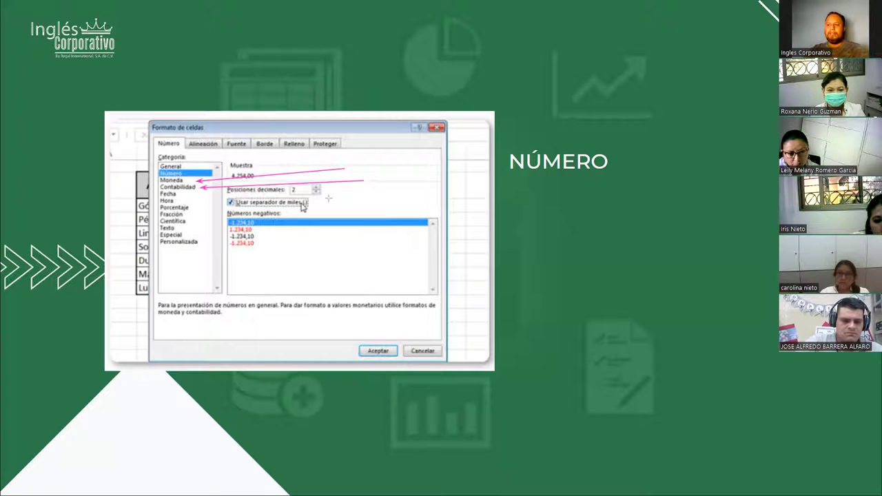
pyautogui.moveTo(384, 198); pyautogui.dragTo(191, 195)
pyautogui.moveTo(396, 215)
pyautogui.mouseDown()
pyautogui.moveTo(207, 214)
pyautogui.moveTo(181, 201)
pyautogui.mouseUp()
pyautogui.moveTo(29, 216)
pyautogui.mouseDown()
pyautogui.moveTo(141, 214)
pyautogui.moveTo(157, 206)
pyautogui.mouseUp()
pyautogui.moveTo(42, 240); pyautogui.dragTo(157, 215)
pyautogui.moveTo(339, 278); pyautogui.dragTo(257, 260)
pyautogui.moveTo(204, 236); pyautogui.dragTo(196, 221)
pyautogui.moveTo(285, 279); pyautogui.dragTo(185, 228)
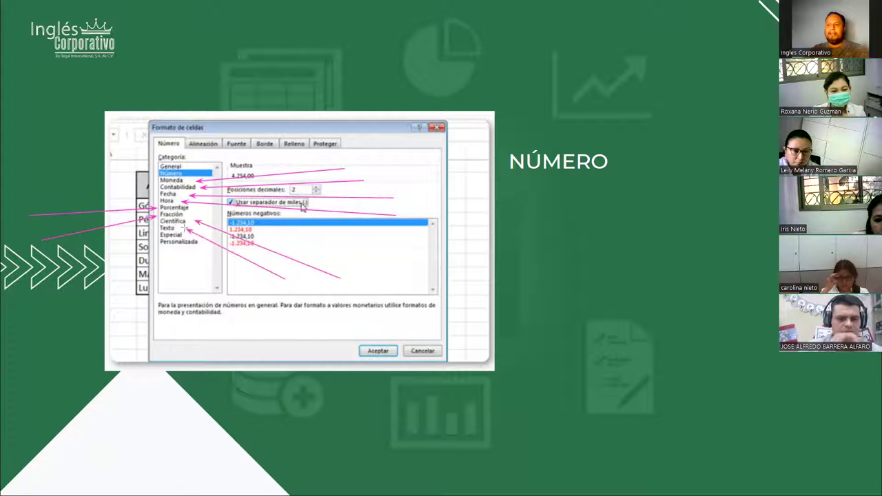
pyautogui.moveTo(27, 264); pyautogui.dragTo(154, 236)
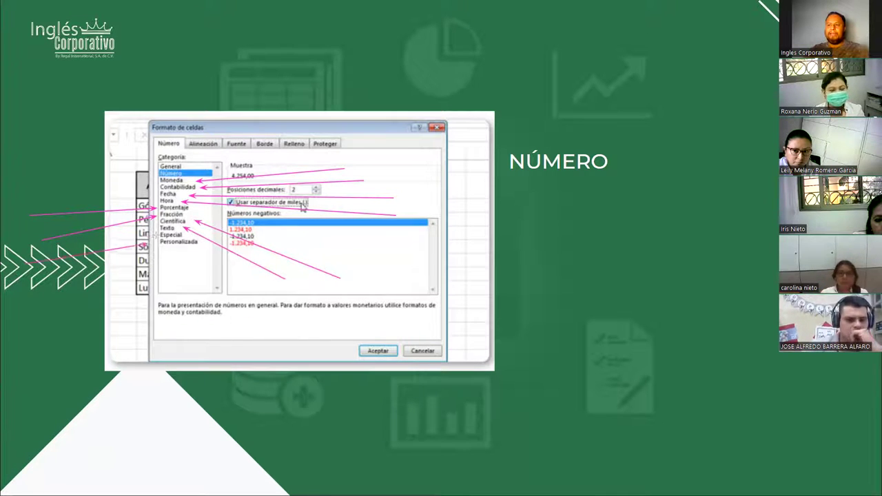
pyautogui.moveTo(34, 306); pyautogui.dragTo(160, 242)
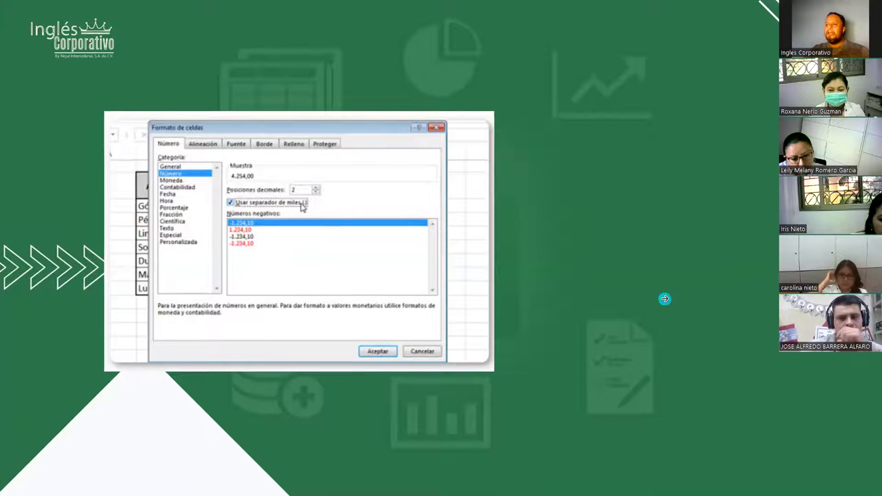
pyautogui.press('Right')
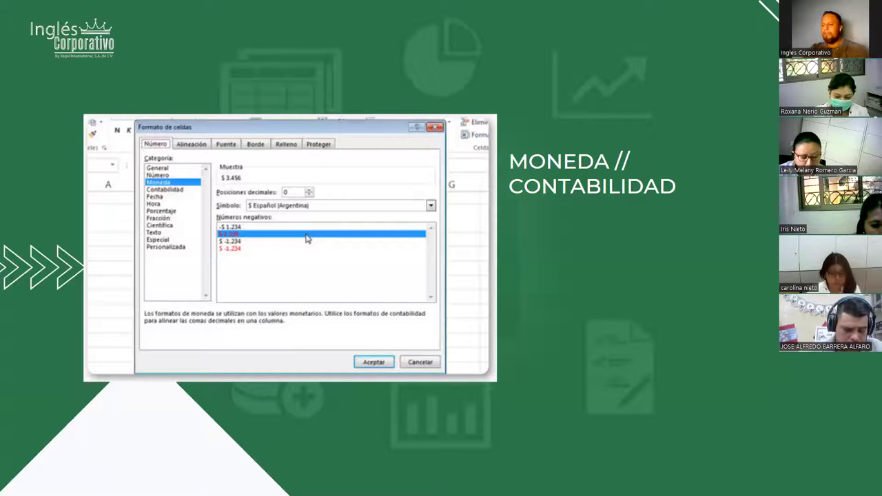
pyautogui.click(759, 368)
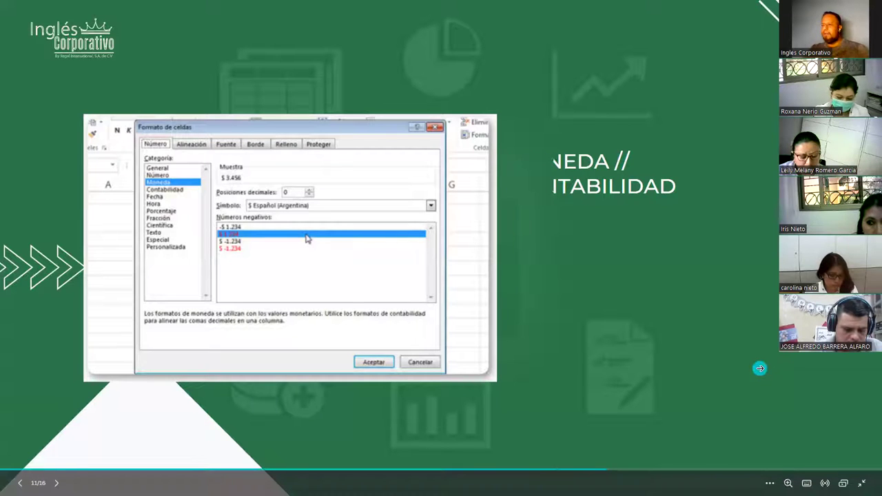
pyautogui.click(759, 368)
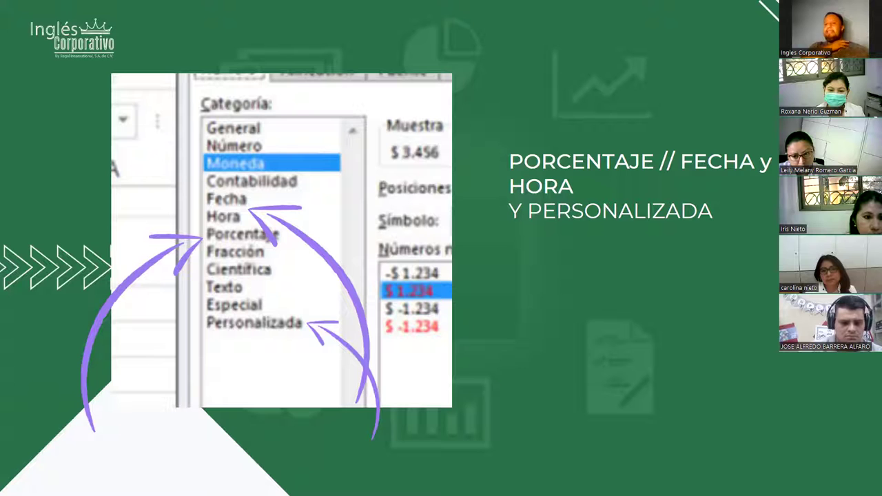
pyautogui.press('Right')
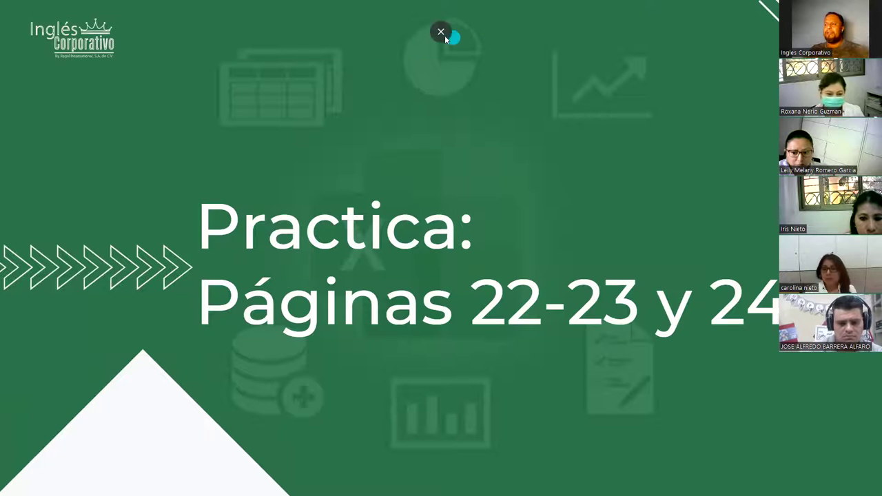
pyautogui.click(441, 32)
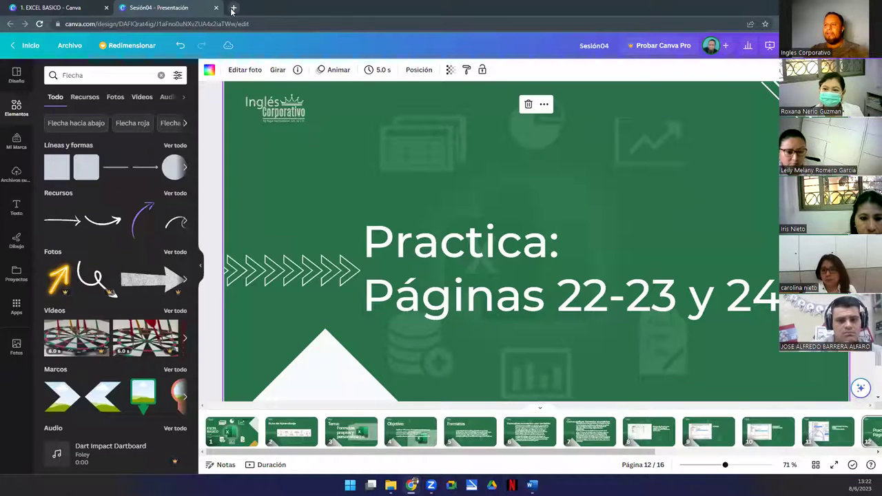
pyautogui.click(232, 8)
pyautogui.write('onl')
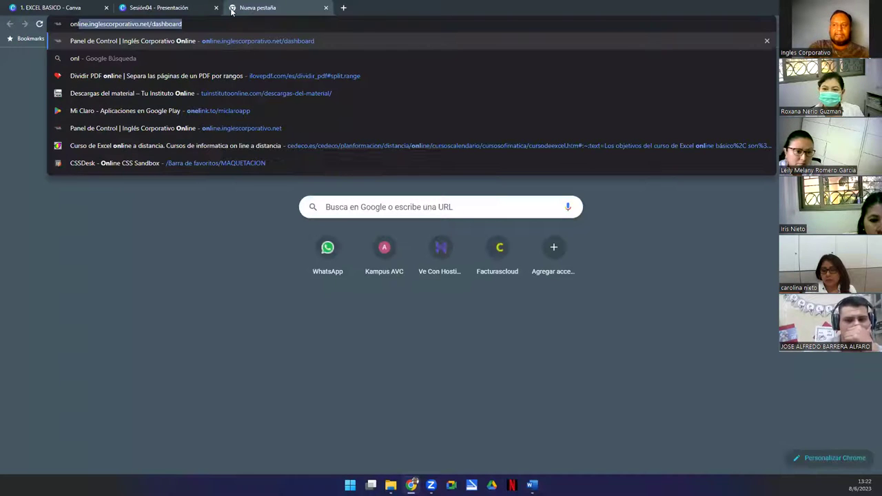
pyautogui.press('Return')
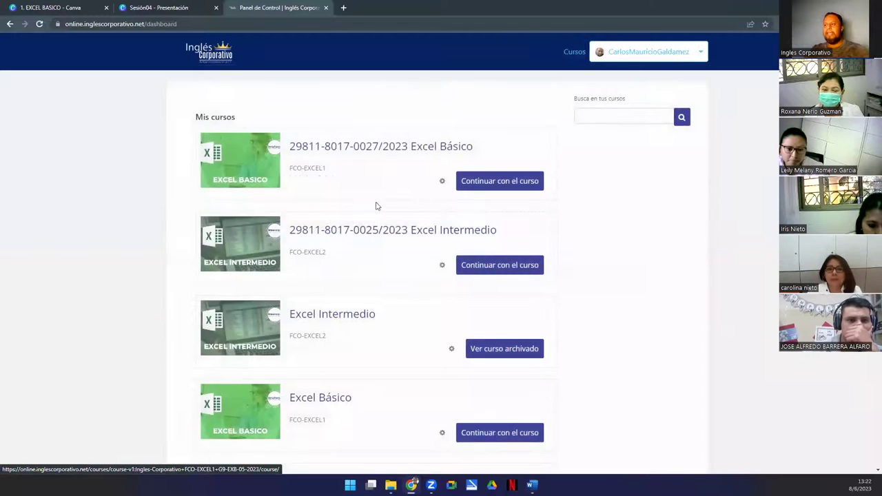
pyautogui.click(335, 154)
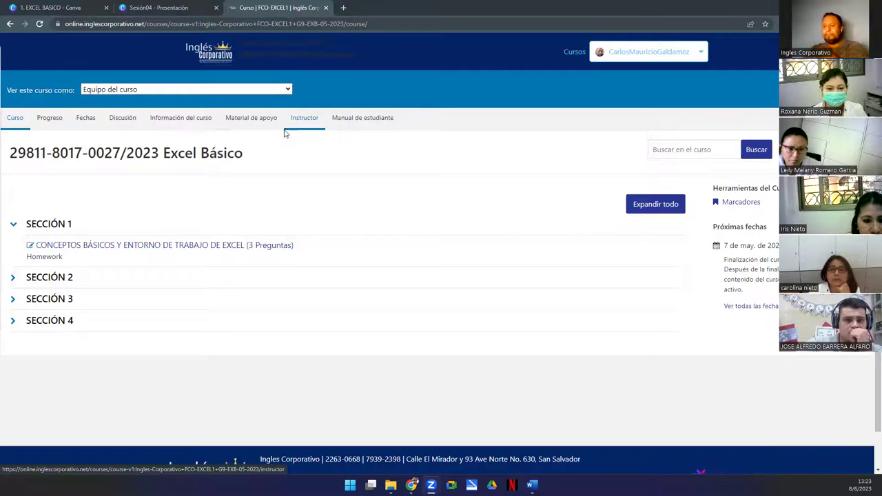
# - Open the course's progress page and examine the homework problem scores of sections 1 and 2 and the Examen de Medio Curso entry
pyautogui.click(48, 122)
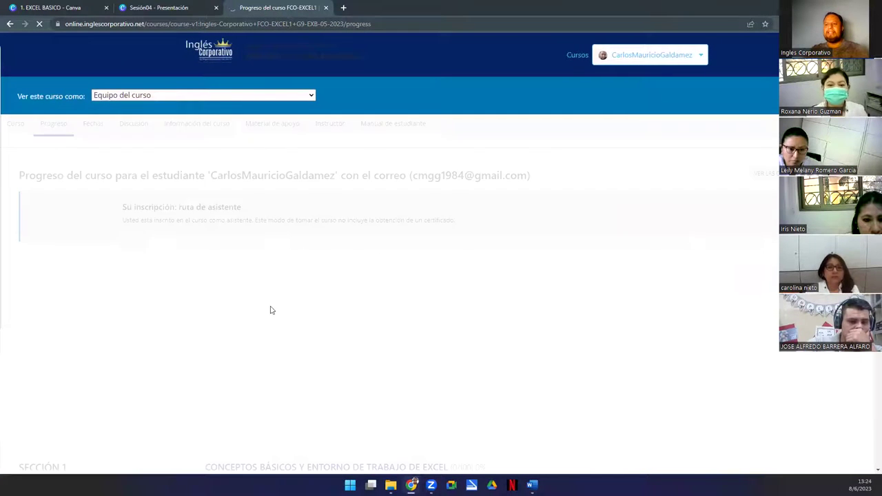
pyautogui.scroll(-3, 323, 341)
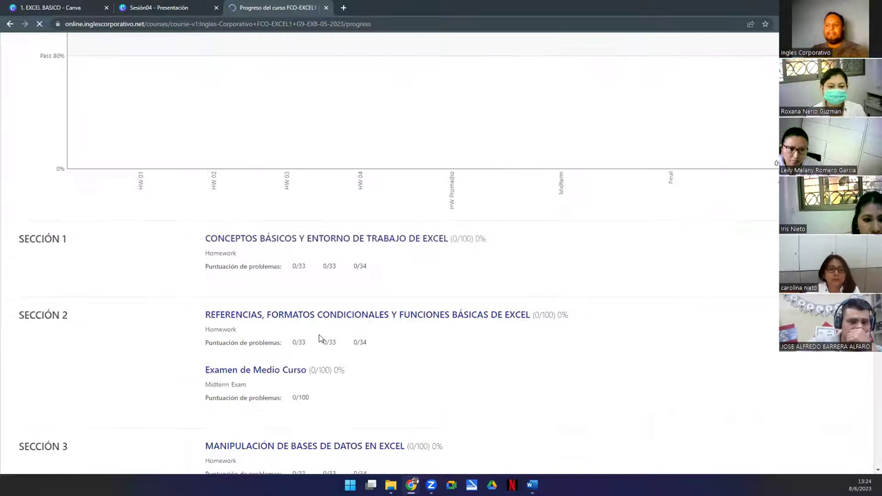
pyautogui.moveTo(293, 265); pyautogui.dragTo(370, 274)
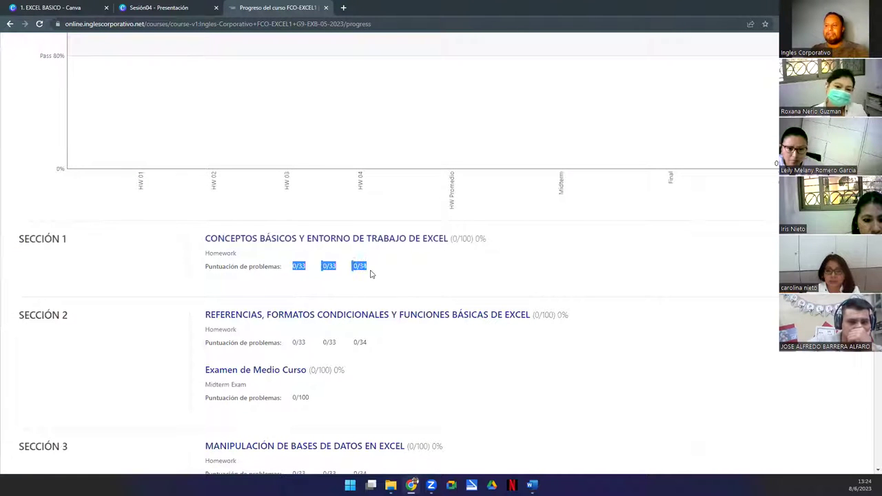
pyautogui.moveTo(201, 266); pyautogui.dragTo(391, 276)
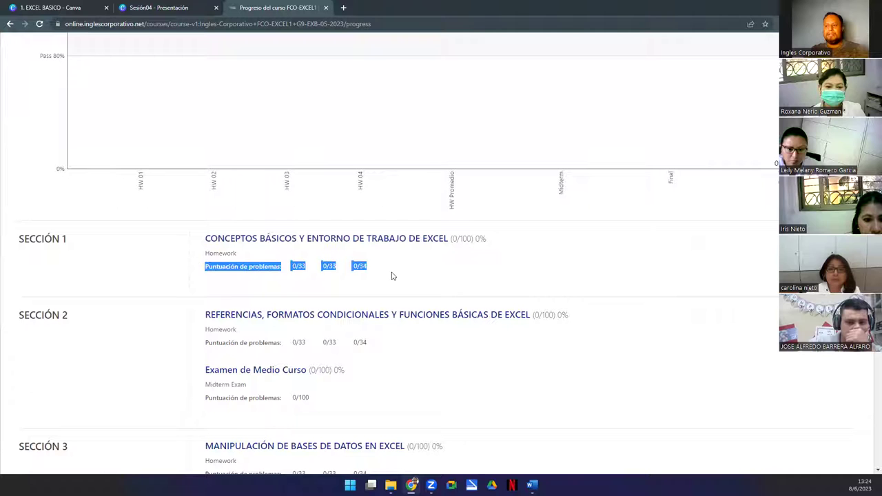
pyautogui.click(385, 272)
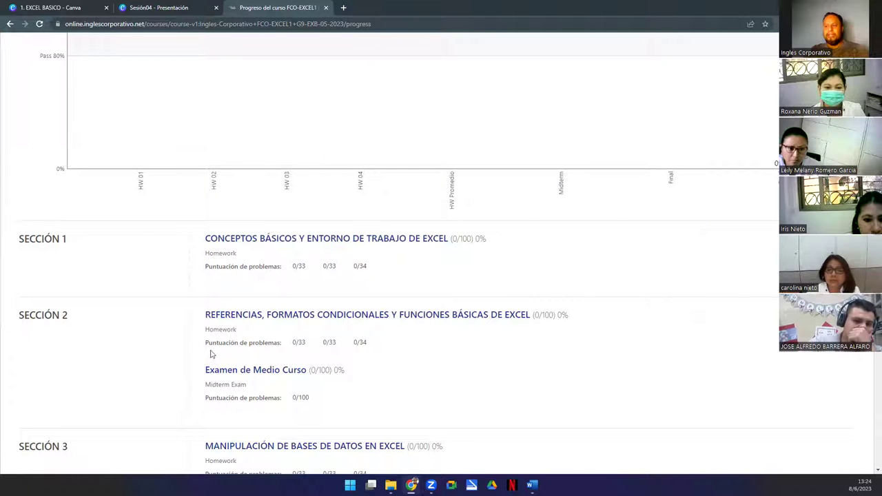
pyautogui.moveTo(207, 342); pyautogui.dragTo(401, 346)
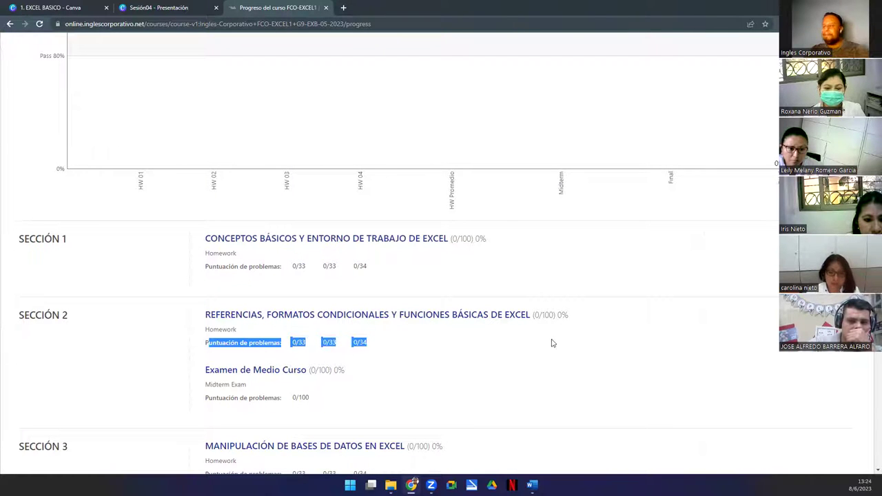
pyautogui.scroll(-3, 346, 209)
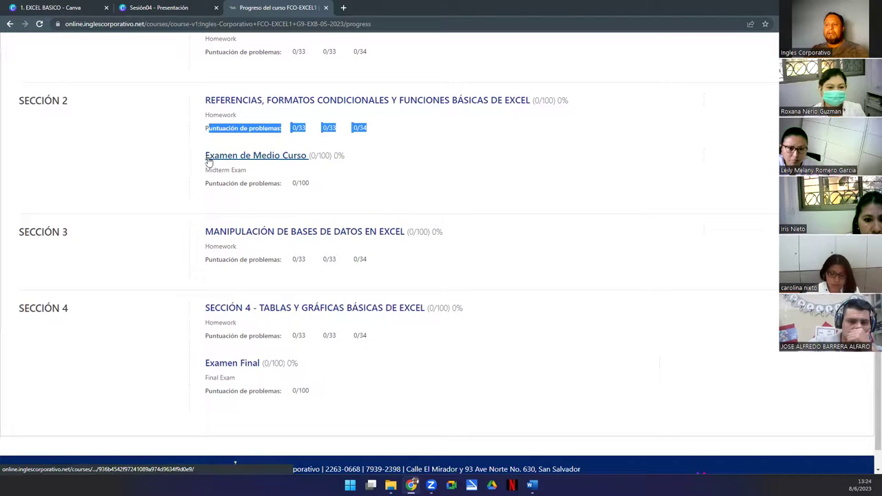
pyautogui.moveTo(203, 157); pyautogui.dragTo(370, 193)
pyautogui.click(317, 193)
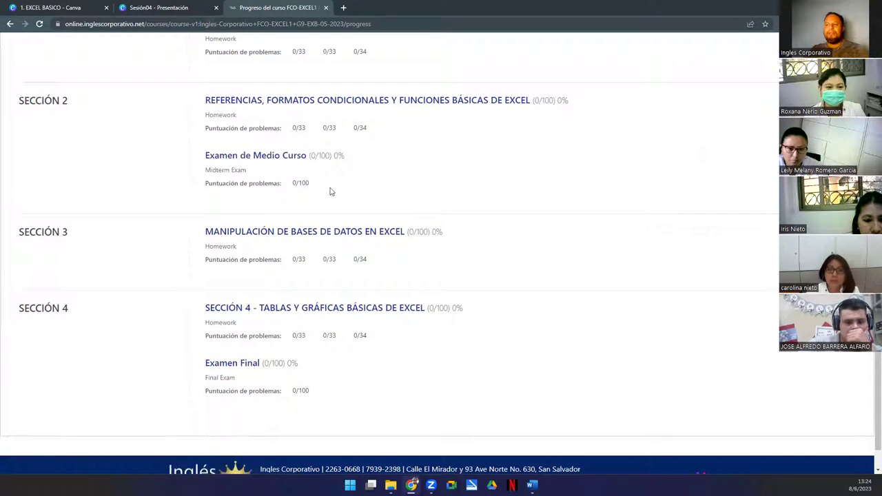
# - Compare the homework problem scores across all four sections and examine the Examen Final entry on the progress page
pyautogui.moveTo(291, 50); pyautogui.dragTo(366, 64)
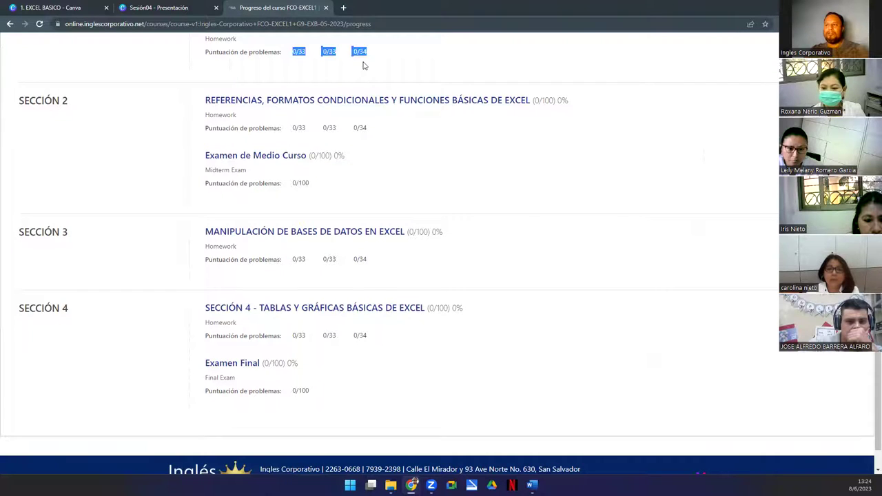
pyautogui.moveTo(291, 127); pyautogui.dragTo(406, 128)
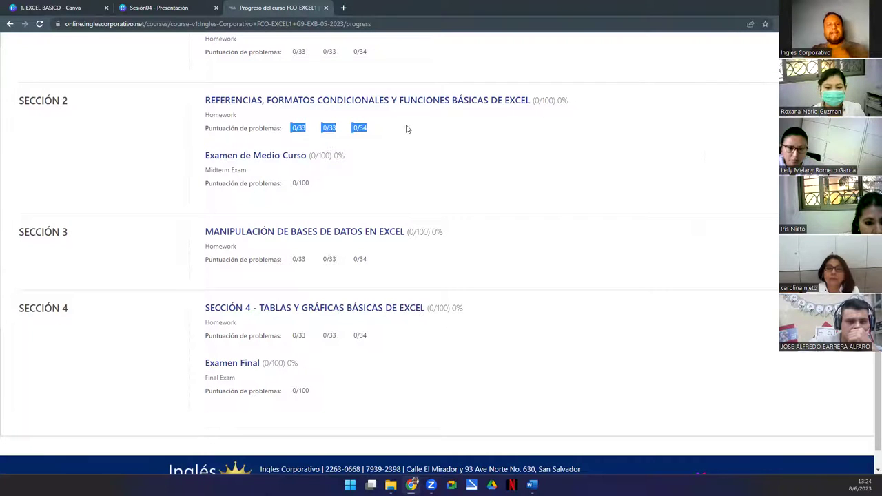
pyautogui.click(282, 287)
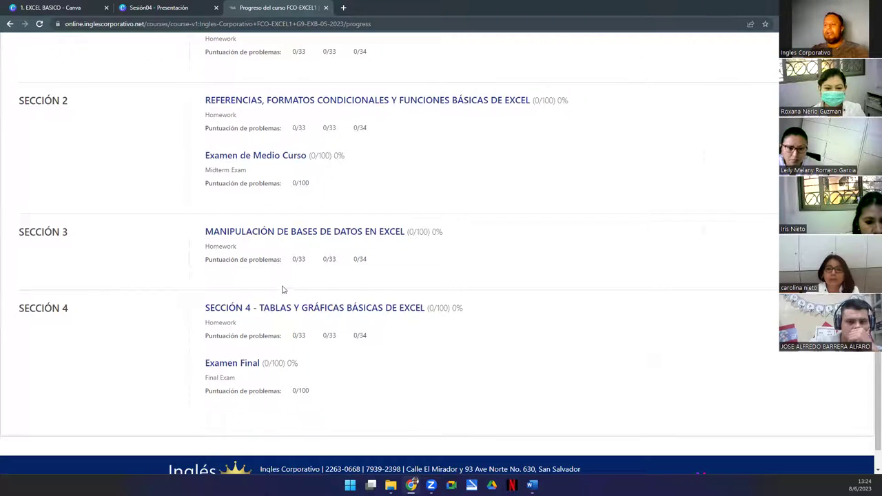
pyautogui.moveTo(291, 259); pyautogui.dragTo(389, 260)
pyautogui.moveTo(292, 335); pyautogui.dragTo(407, 340)
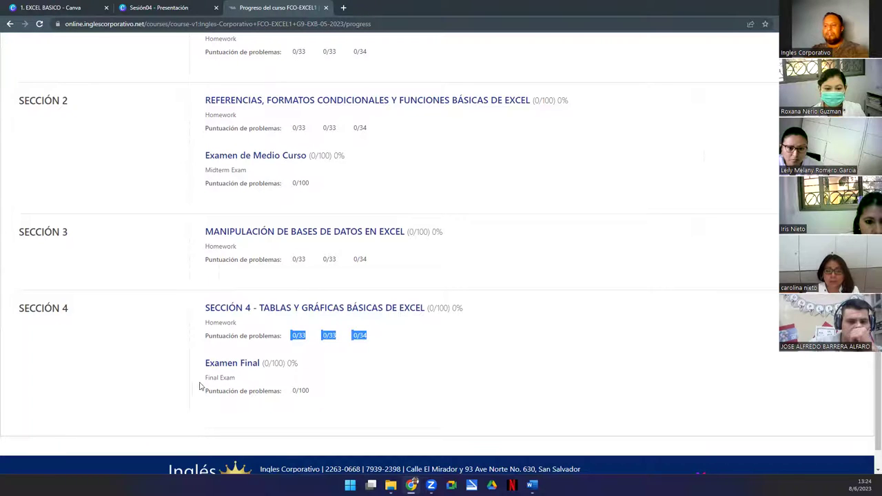
pyautogui.moveTo(199, 386); pyautogui.dragTo(337, 399)
pyautogui.moveTo(285, 259); pyautogui.dragTo(394, 262)
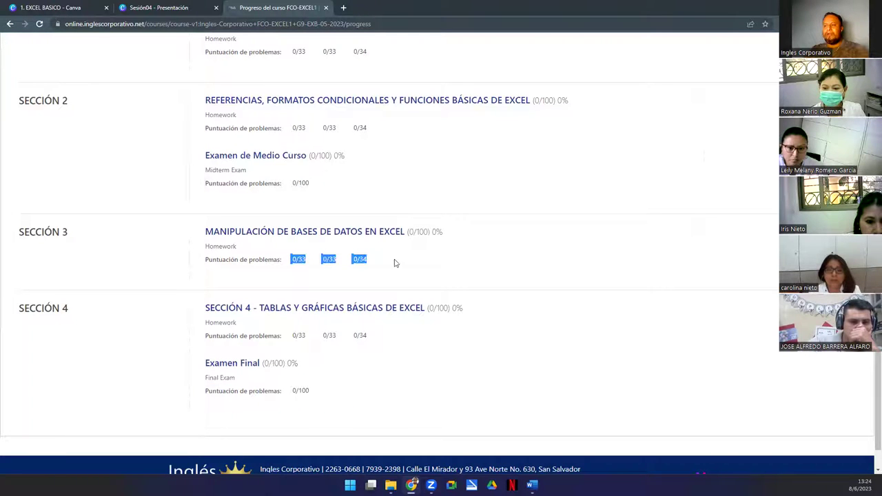
pyautogui.moveTo(289, 339); pyautogui.dragTo(403, 342)
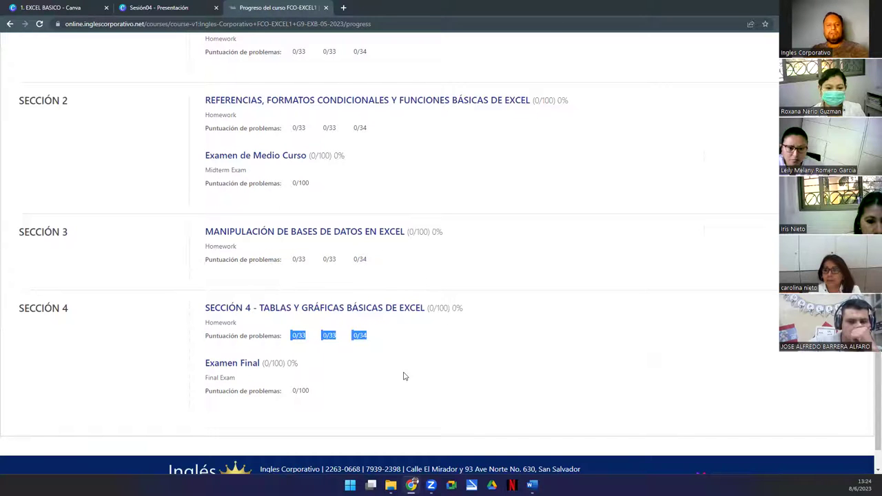
# - Annotate the progress chart with bars up to 100% for HW 02 and HW 03, just above 80% for HW 01 and HW 04, and an 80% pass line
pyautogui.scroll(10, 394, 383)
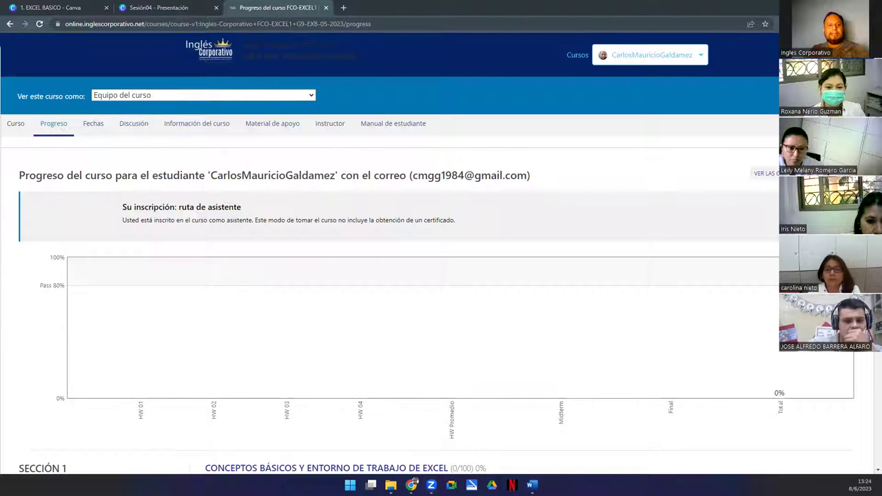
pyautogui.moveTo(117, 276); pyautogui.dragTo(158, 397)
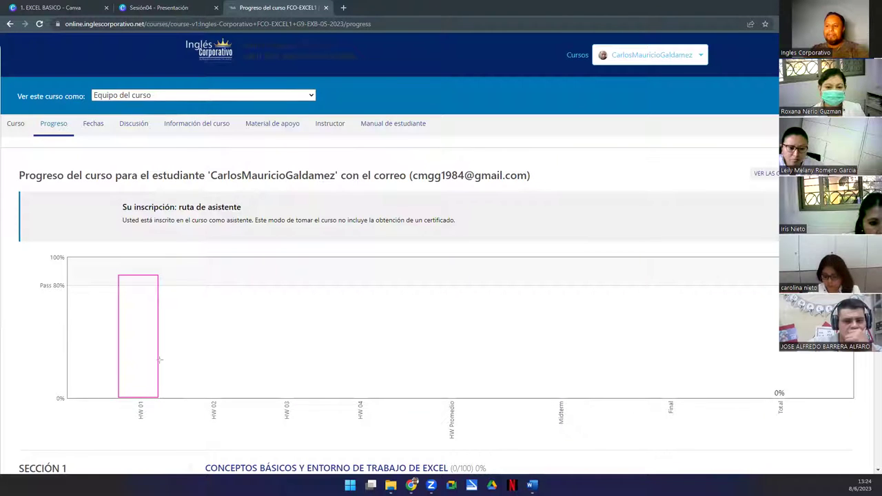
pyautogui.moveTo(192, 255); pyautogui.dragTo(229, 398)
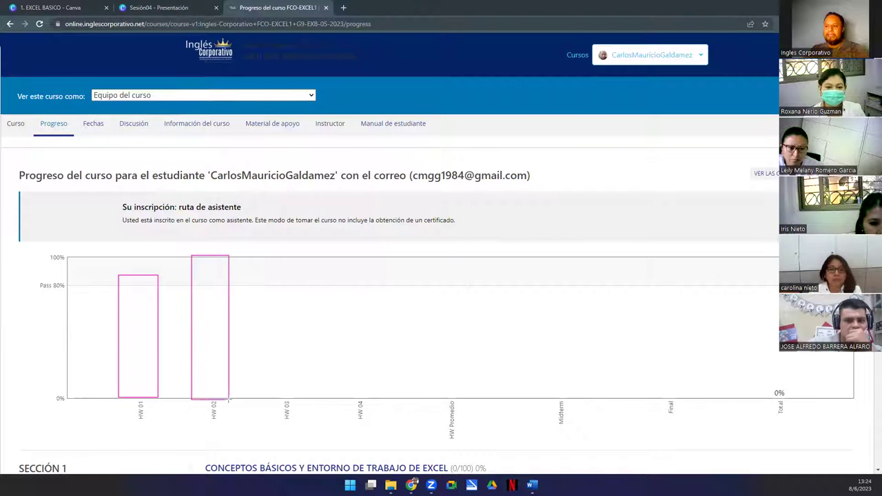
pyautogui.moveTo(277, 256); pyautogui.dragTo(304, 397)
pyautogui.moveTo(342, 279); pyautogui.dragTo(373, 400)
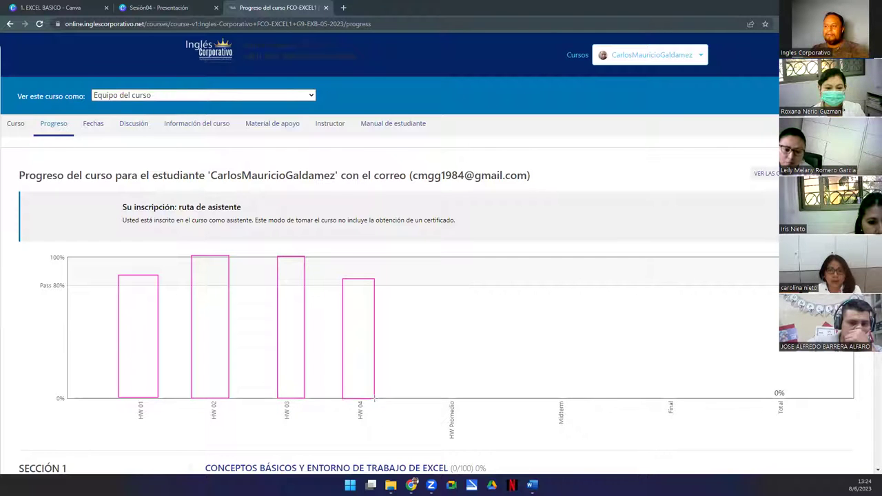
pyautogui.moveTo(64, 279); pyautogui.dragTo(780, 285)
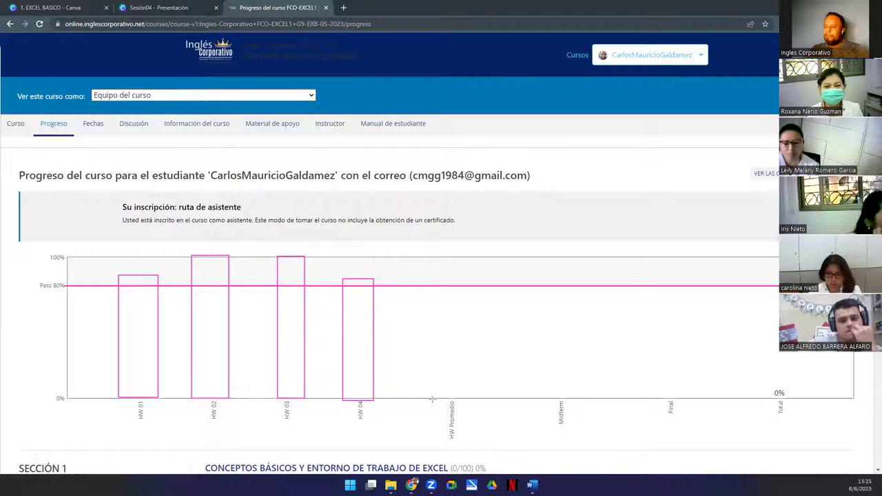
# - Draw annotation bars reaching above the 80% pass line for HW Promedio, Midterm, Final and Total on the progress chart
pyautogui.moveTo(432, 399); pyautogui.dragTo(474, 270)
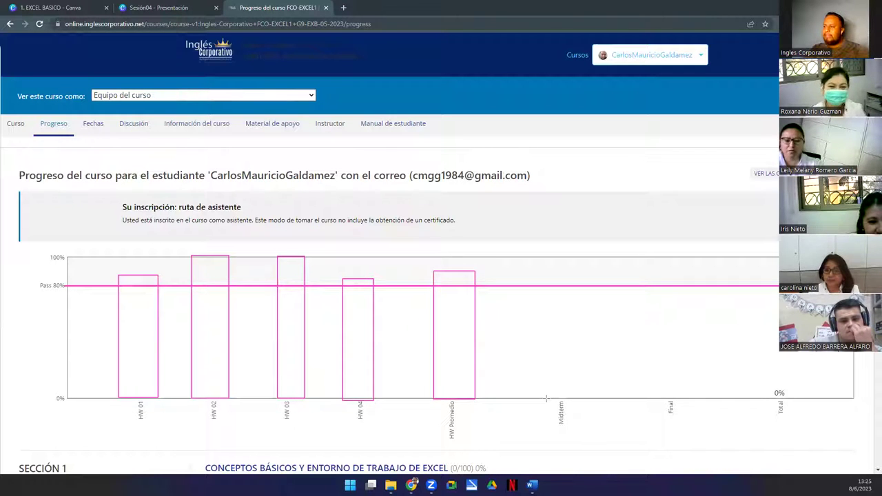
pyautogui.moveTo(542, 398); pyautogui.dragTo(586, 321)
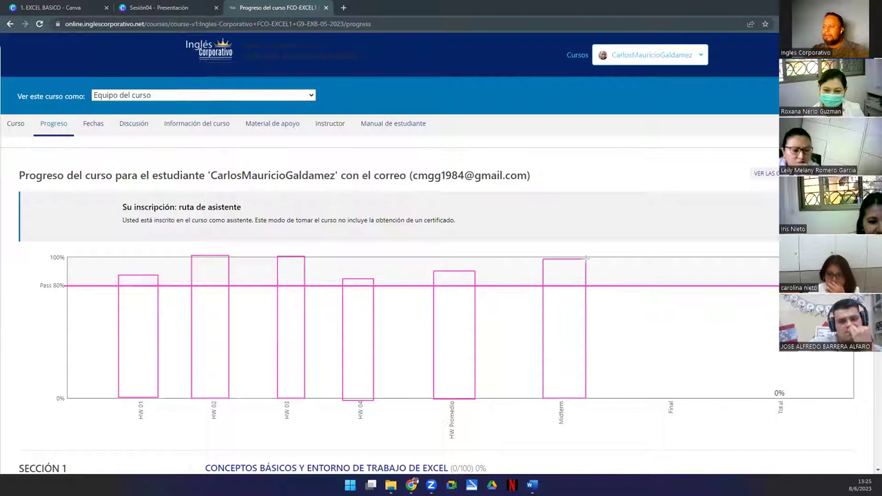
pyautogui.moveTo(651, 396)
pyautogui.mouseDown()
pyautogui.moveTo(689, 398)
pyautogui.moveTo(679, 295)
pyautogui.moveTo(695, 259)
pyautogui.mouseUp()
pyautogui.moveTo(763, 397)
pyautogui.mouseDown()
pyautogui.moveTo(791, 362)
pyautogui.moveTo(793, 265)
pyautogui.mouseUp()
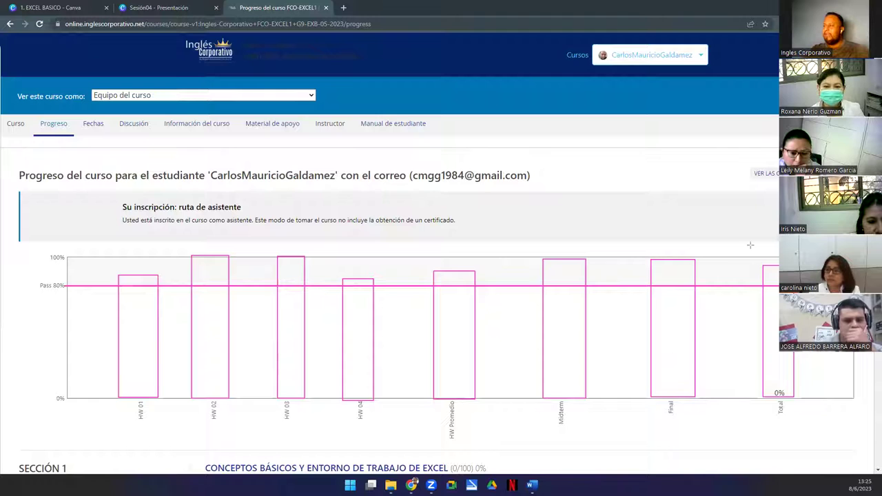
# - Frame the Total column, clear the annotations, and redraw its bar first above and again just below the 80% pass level
pyautogui.moveTo(748, 242); pyautogui.dragTo(816, 422)
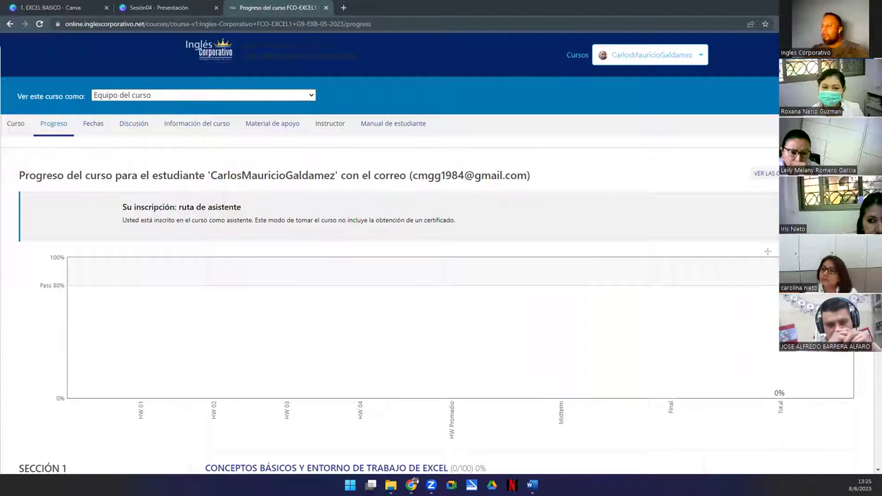
pyautogui.moveTo(766, 269); pyautogui.dragTo(801, 399)
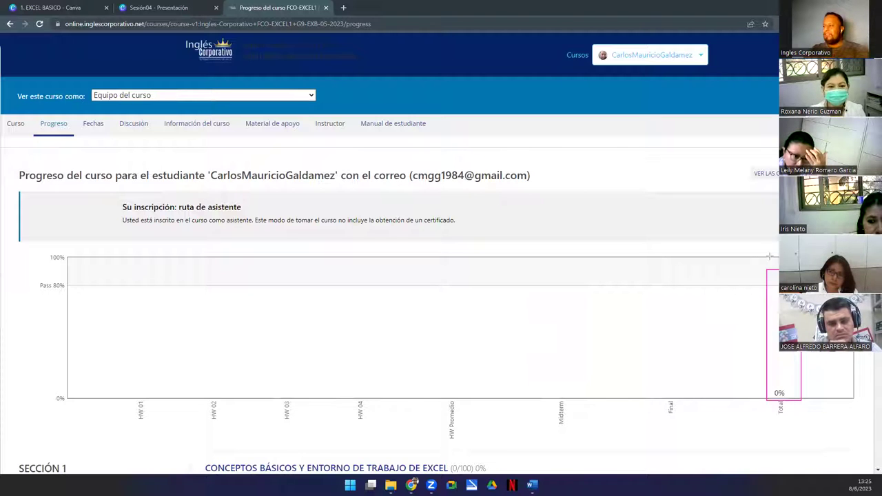
pyautogui.moveTo(760, 291); pyautogui.dragTo(801, 397)
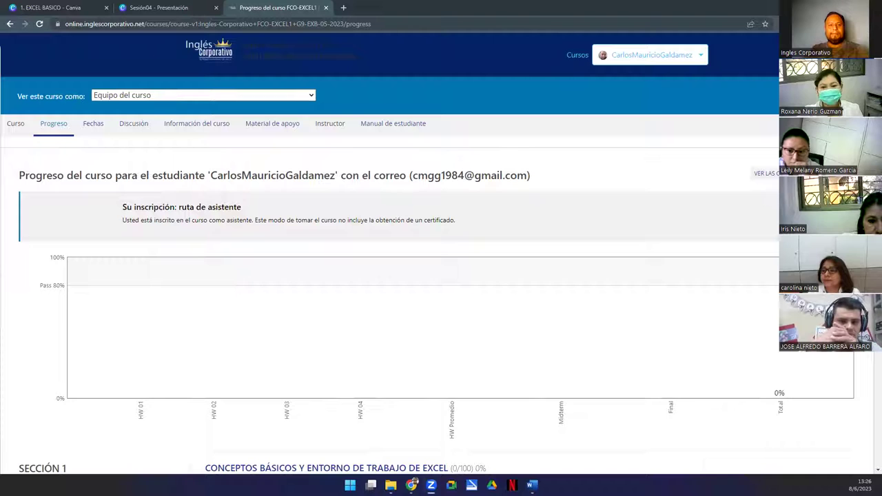
# - Go through the course's dates and discussion pages to the course information page and examine its meeting access, start order, execution dates, course name and facilitator details
pyautogui.click(94, 128)
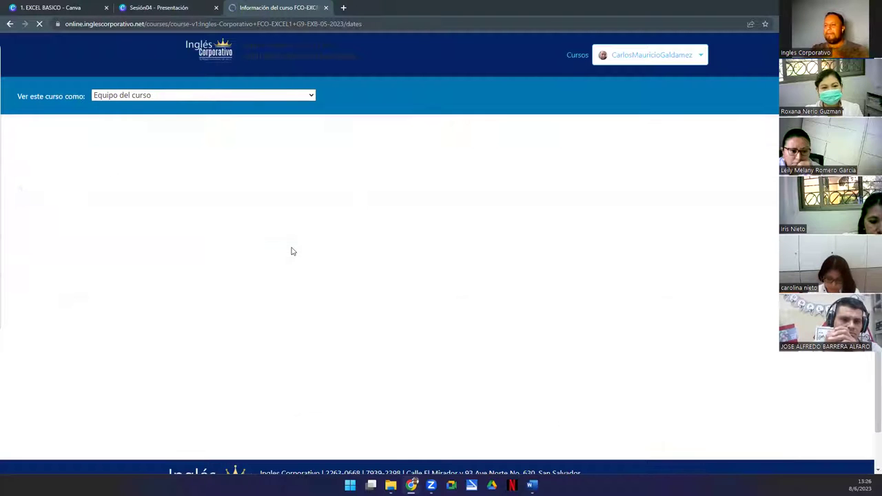
pyautogui.click(125, 132)
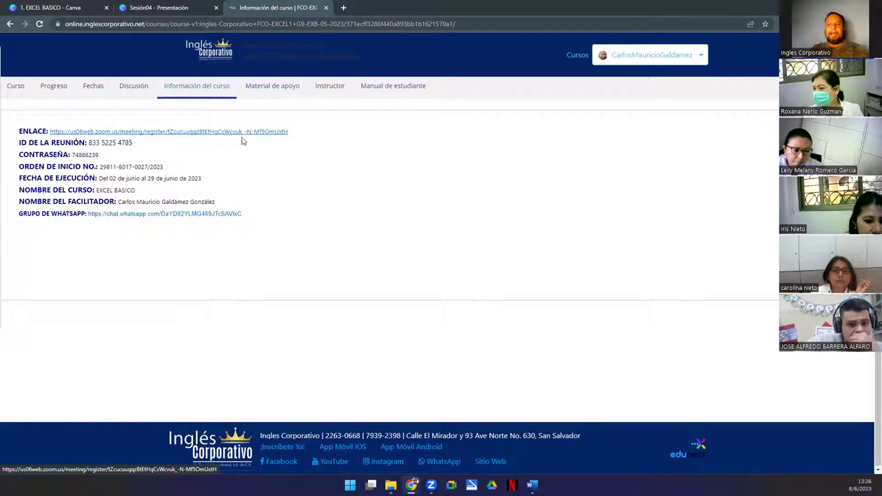
pyautogui.doubleClick(76, 156)
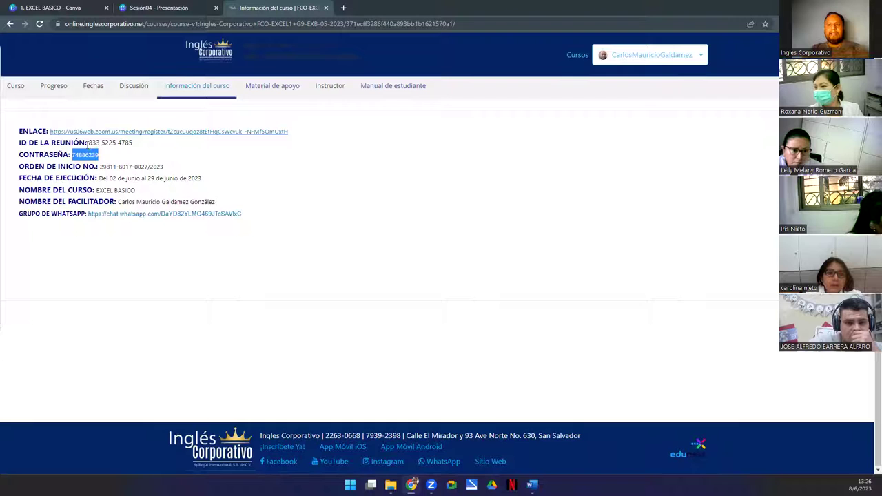
pyautogui.moveTo(87, 144); pyautogui.dragTo(173, 147)
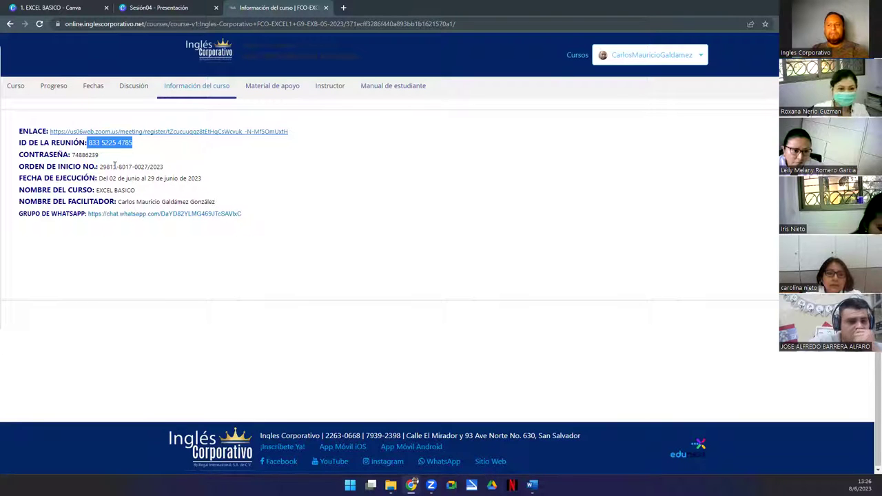
pyautogui.moveTo(100, 165); pyautogui.dragTo(193, 178)
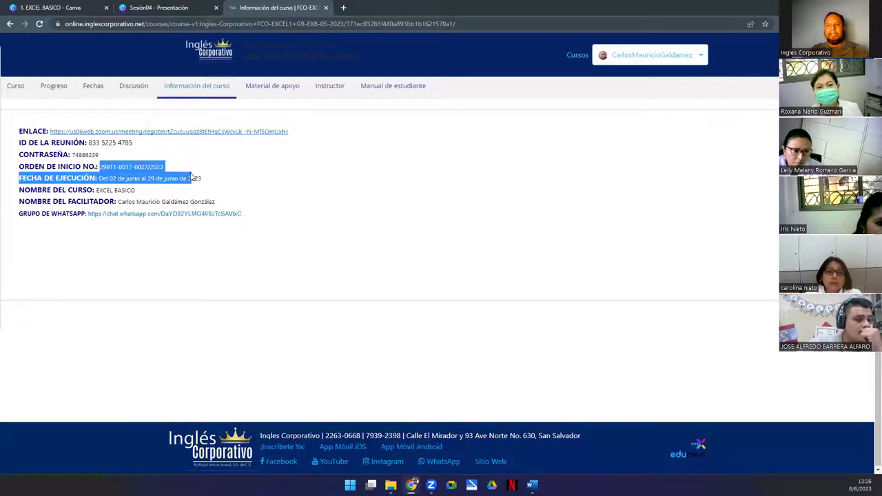
pyautogui.click(114, 190)
pyautogui.moveTo(97, 178); pyautogui.dragTo(202, 181)
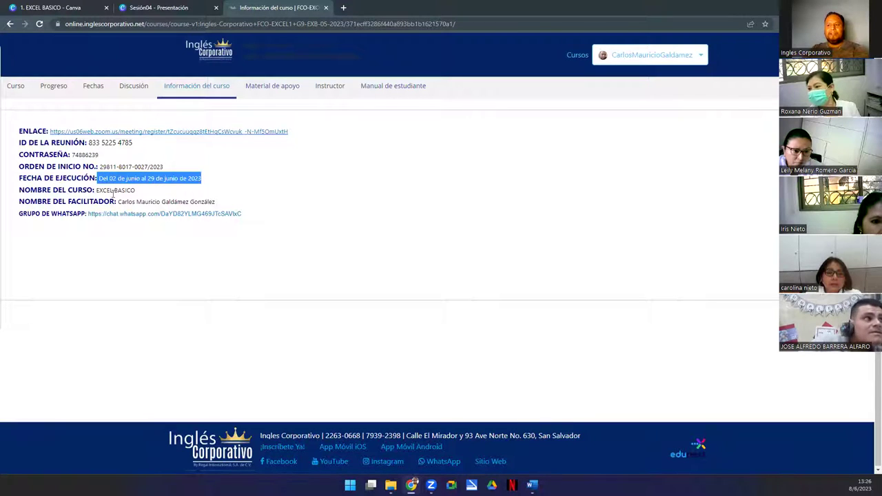
pyautogui.tripleClick(114, 191)
pyautogui.moveTo(118, 202); pyautogui.dragTo(246, 205)
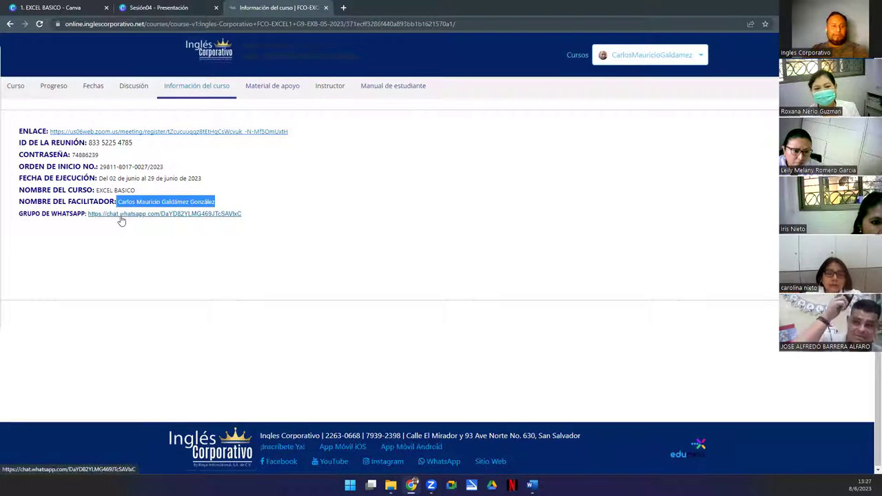
pyautogui.click(120, 244)
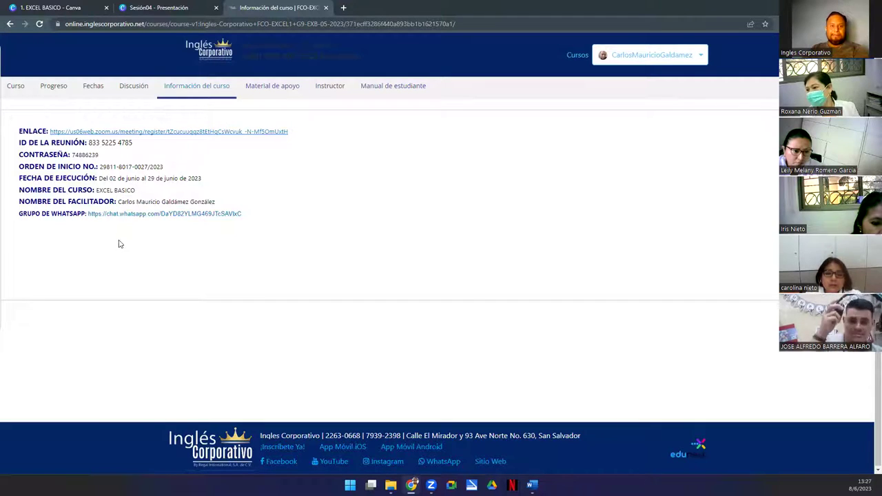
# - Open the course's support material and examine the Sección #1 topics, from Conceptos Básicos y Entorno de Trabajo to Portapapeles
pyautogui.click(263, 91)
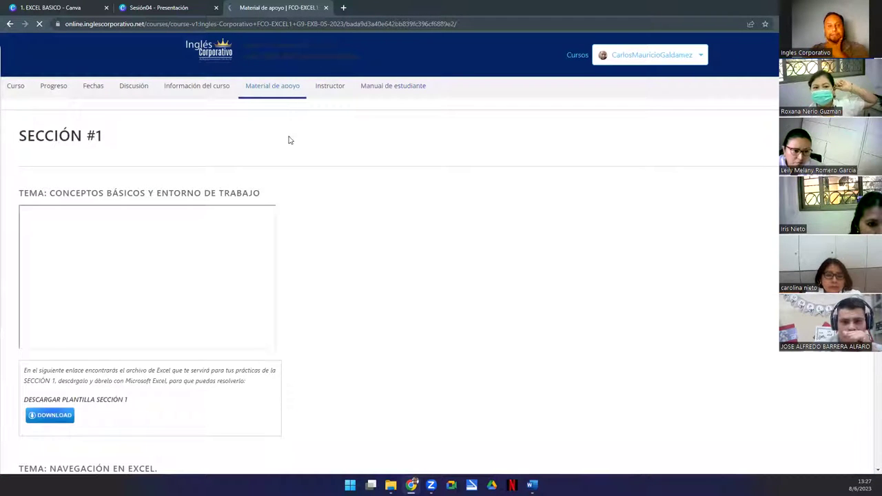
pyautogui.moveTo(24, 148); pyautogui.dragTo(112, 148)
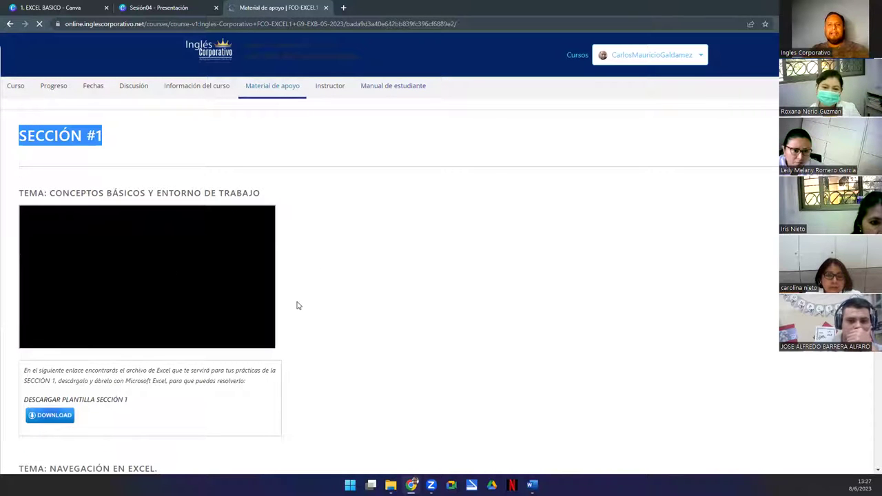
pyautogui.moveTo(56, 194); pyautogui.dragTo(307, 223)
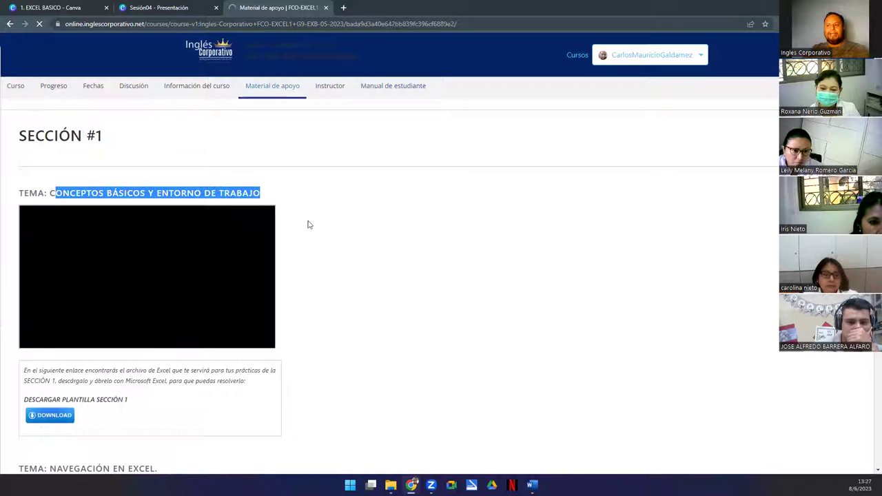
pyautogui.scroll(-3, 357, 260)
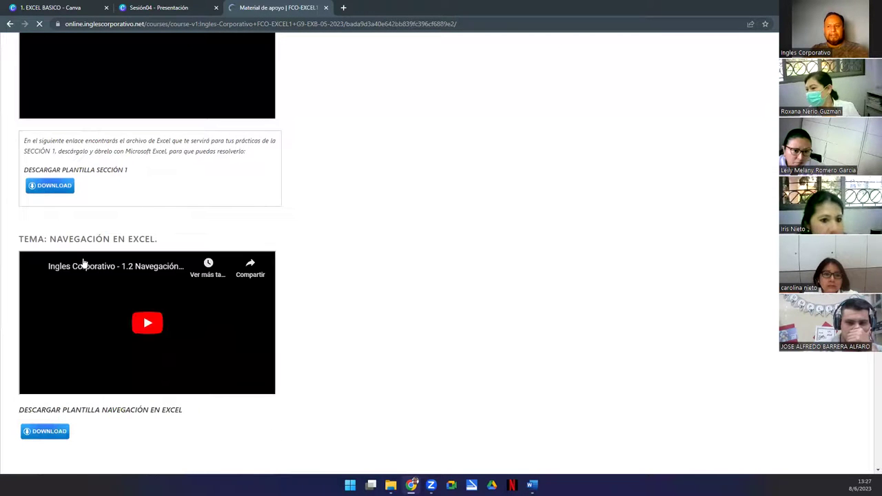
pyautogui.moveTo(50, 238); pyautogui.dragTo(326, 288)
pyautogui.scroll(-3, 326, 288)
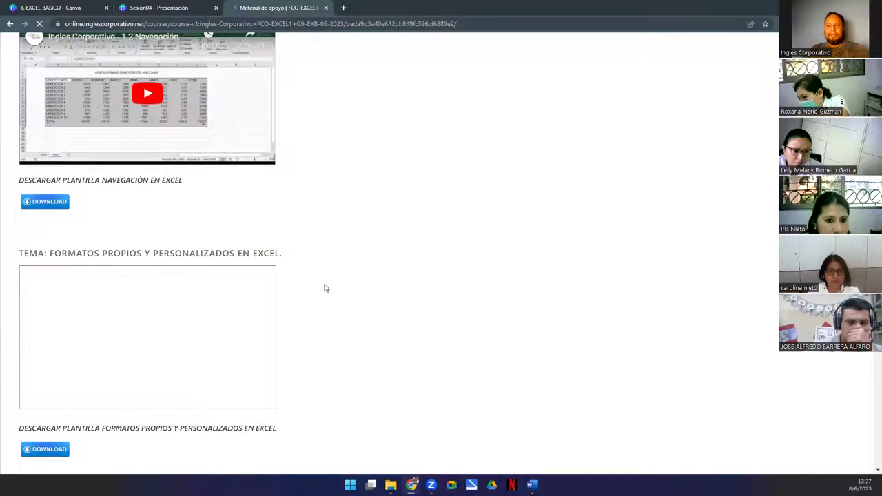
pyautogui.moveTo(18, 255); pyautogui.dragTo(291, 258)
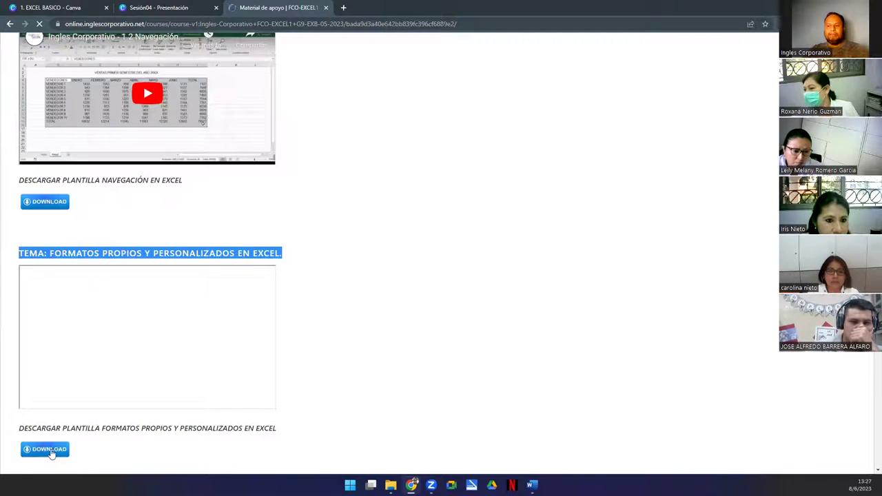
pyautogui.scroll(-3, 339, 374)
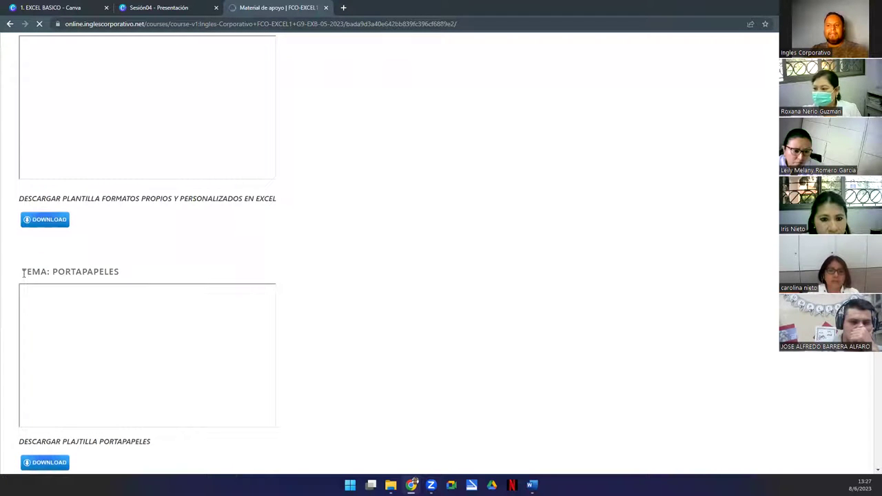
pyautogui.moveTo(23, 273); pyautogui.dragTo(157, 266)
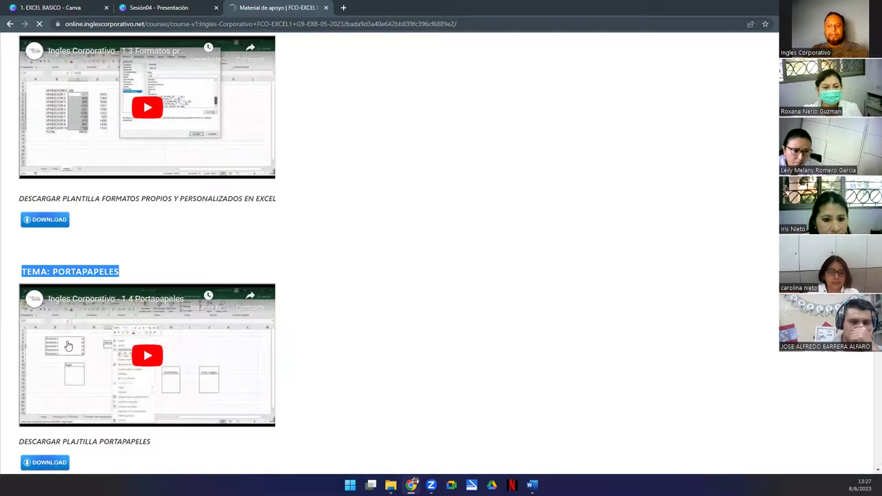
# - Examine the support material of sections 2 to 4 through Gráficas Básicas and return to the beginning of Sección #1
pyautogui.scroll(-3, 352, 347)
pyautogui.moveTo(14, 311); pyautogui.dragTo(162, 307)
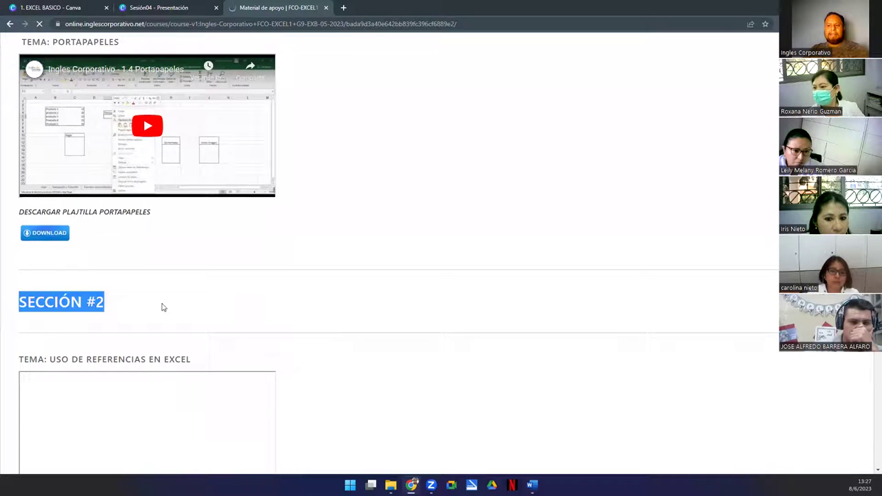
pyautogui.scroll(-13, 233, 315)
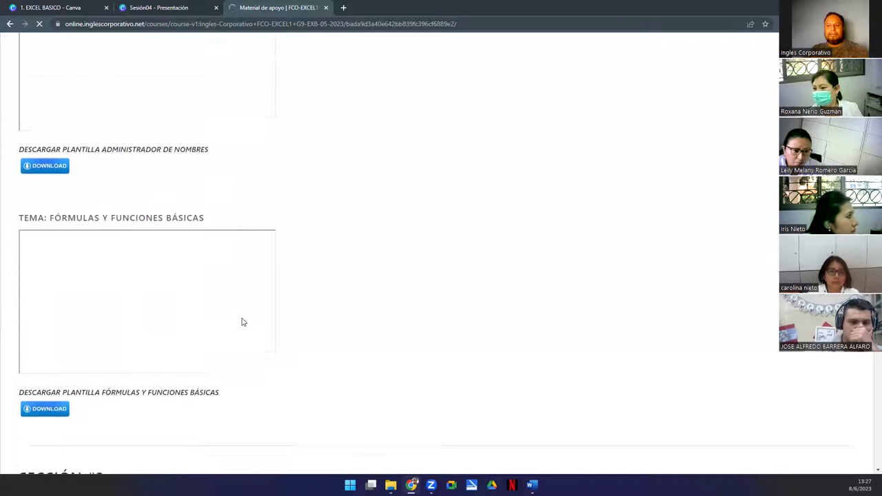
pyautogui.scroll(-3, 242, 322)
pyautogui.moveTo(20, 252); pyautogui.dragTo(184, 257)
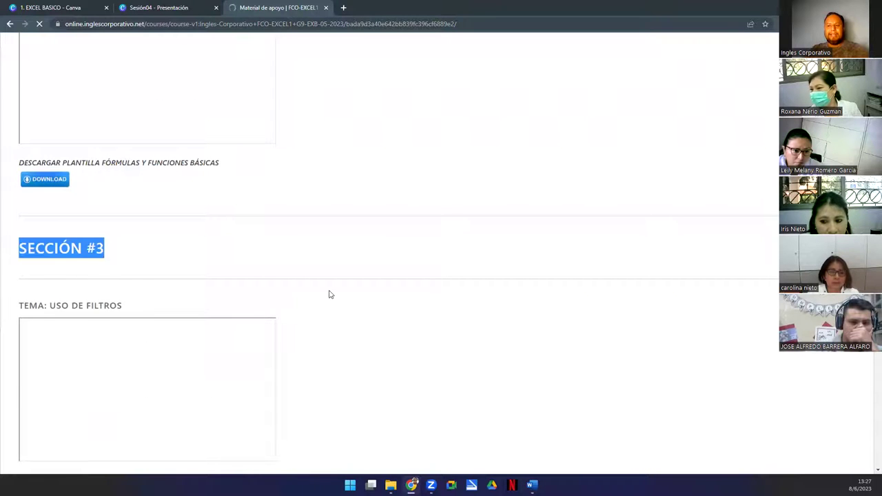
pyautogui.scroll(-12, 329, 294)
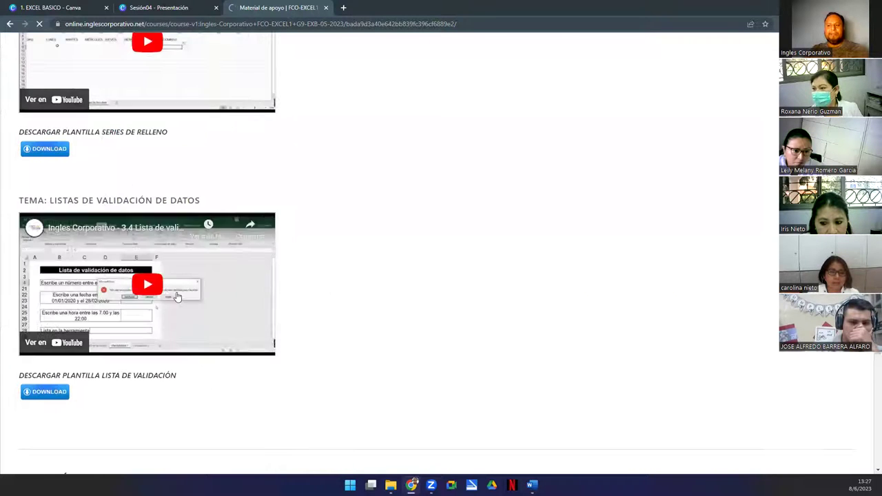
pyautogui.scroll(-3, 165, 297)
pyautogui.tripleClick(100, 256)
pyautogui.scroll(-6, 317, 290)
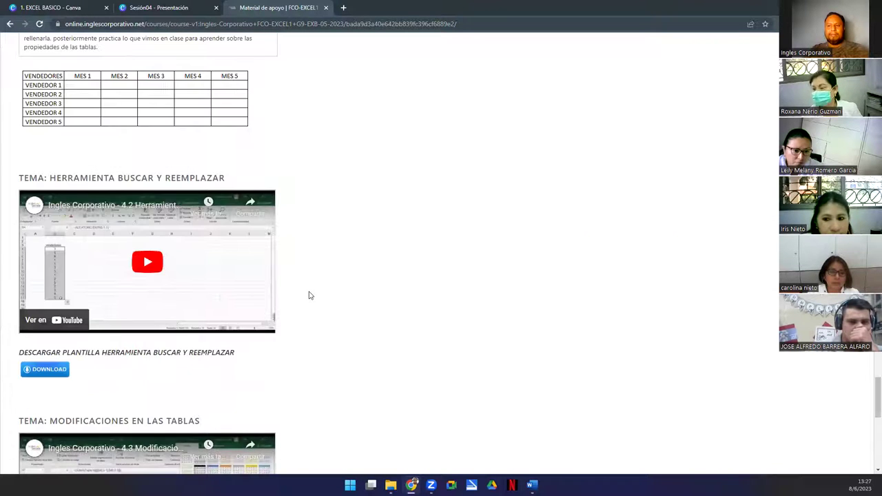
pyautogui.scroll(-6, 309, 295)
pyautogui.scroll(-1, 310, 297)
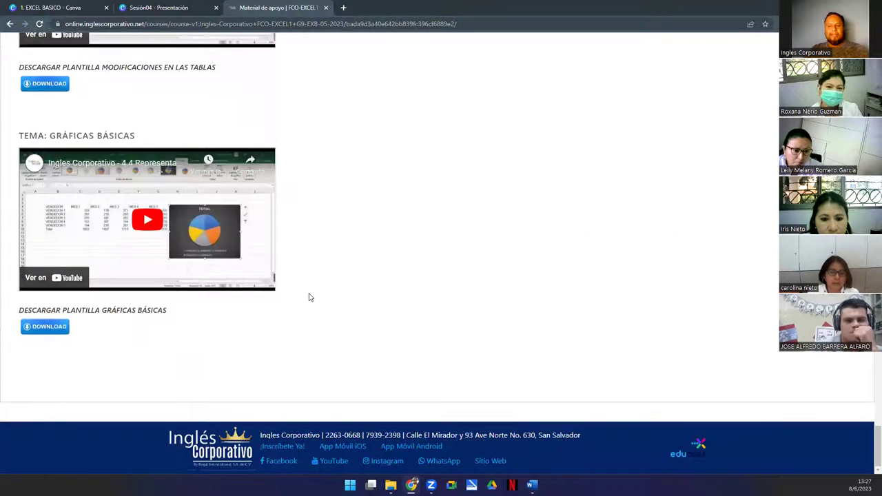
pyautogui.scroll(20, 348, 309)
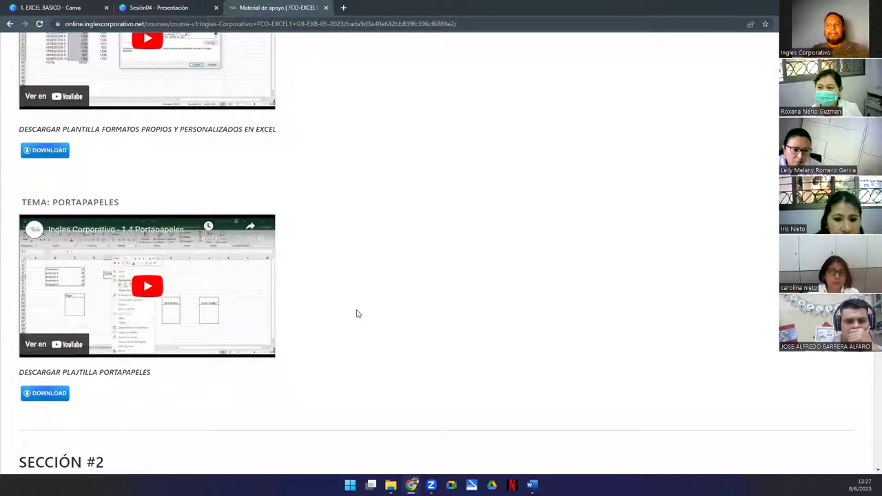
pyautogui.scroll(15, 356, 311)
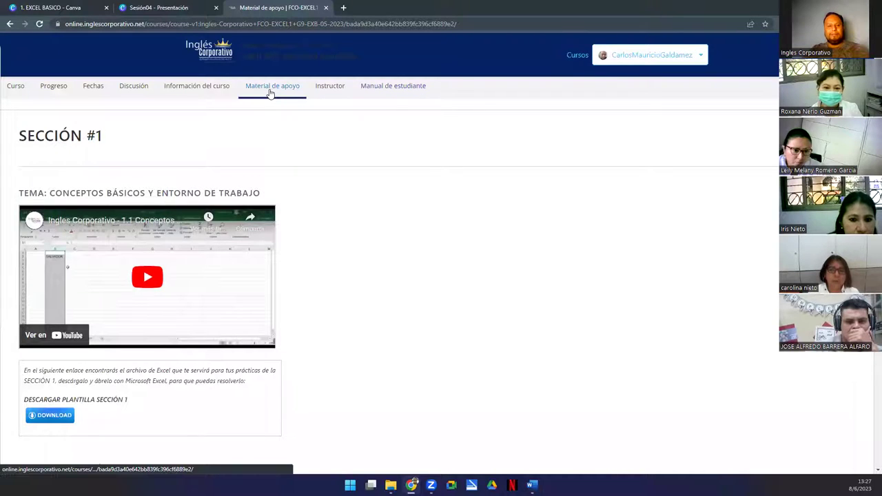
# - Download the course's student manual and open Manual_Excel_Basico.pdf with a whole page fitted to the window
pyautogui.click(385, 92)
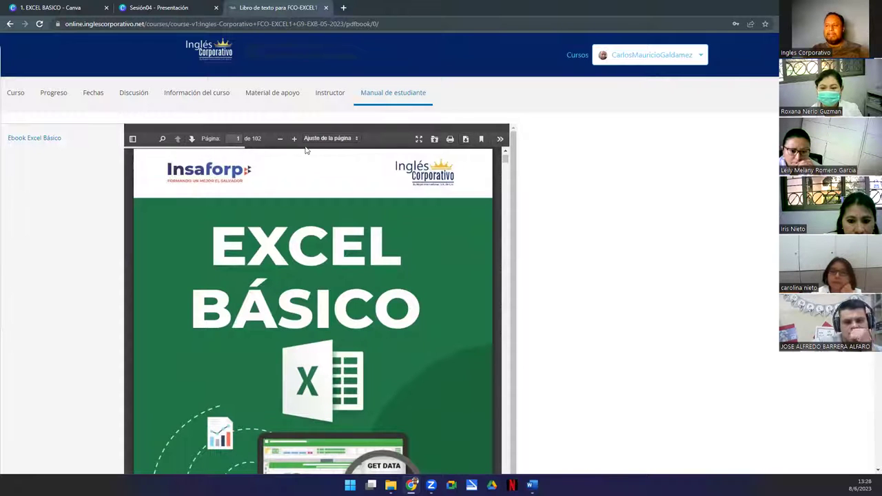
pyautogui.click(465, 140)
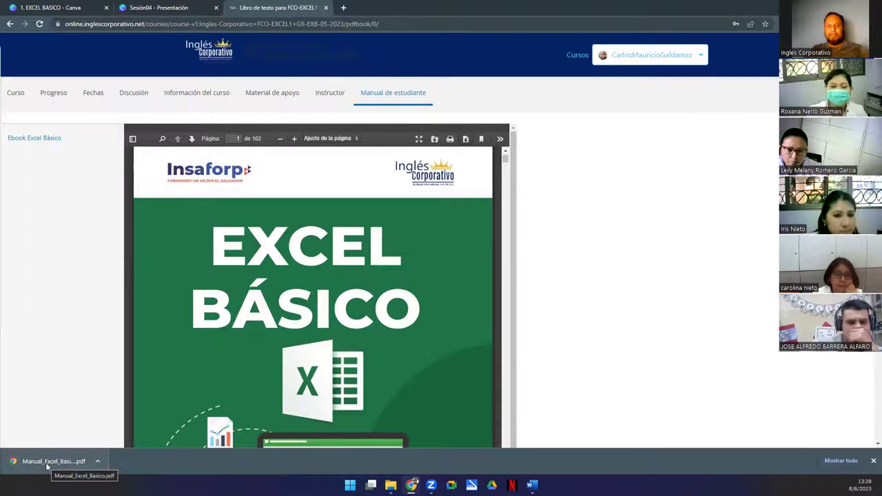
pyautogui.click(47, 465)
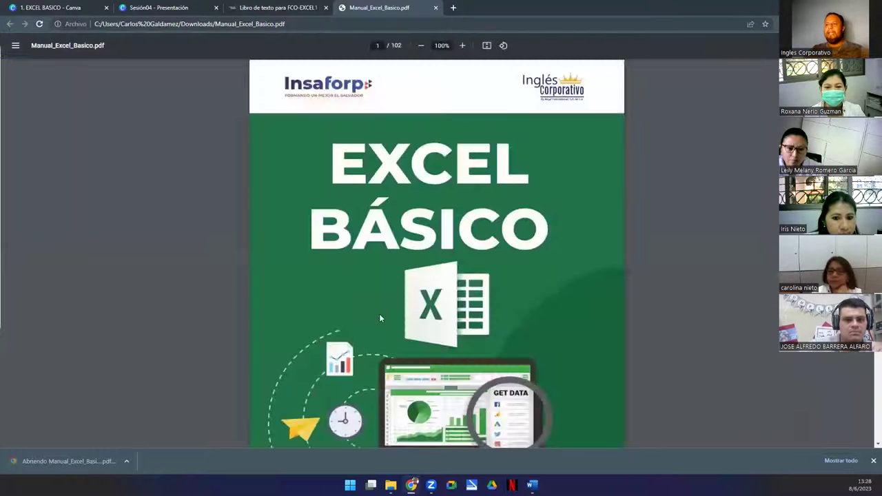
pyautogui.click(486, 46)
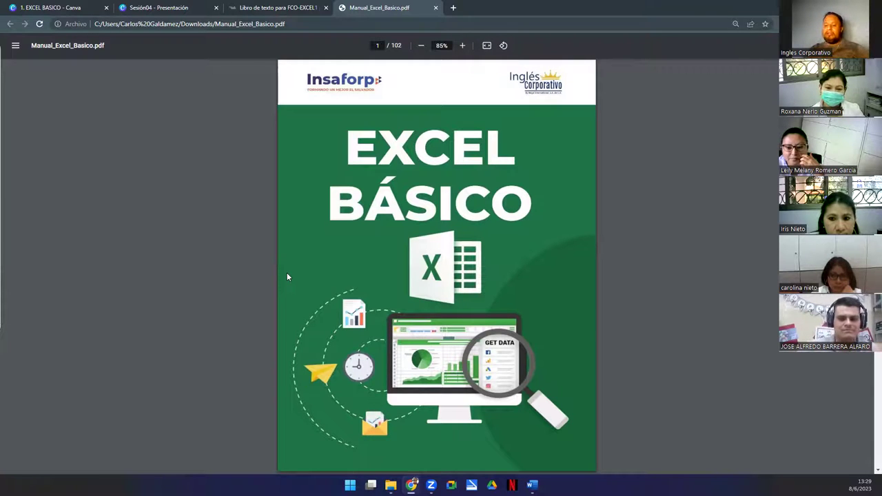
# - Go from the manual's table of contents to the Formatos Propios y personalizados de Excel chapter and examine its first page
pyautogui.press('Right')
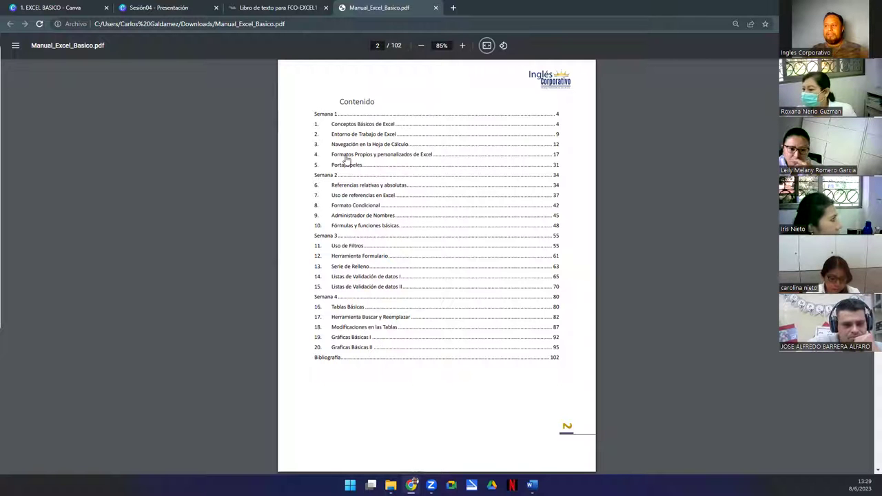
pyautogui.click(346, 160)
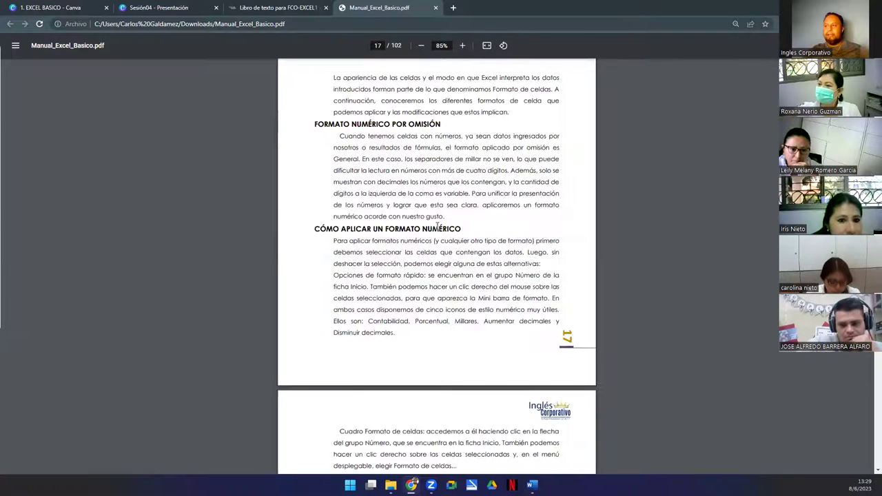
pyautogui.scroll(3, 435, 241)
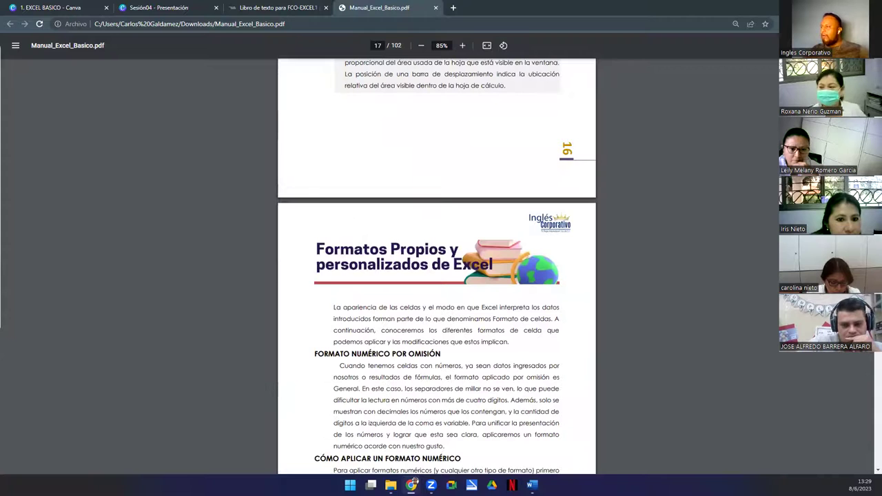
pyautogui.scroll(-2, 869, 472)
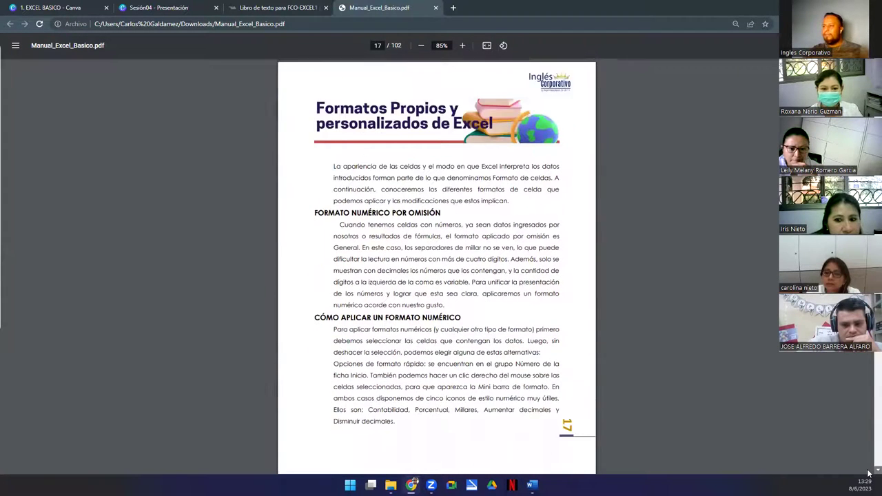
pyautogui.scroll(-1, 870, 472)
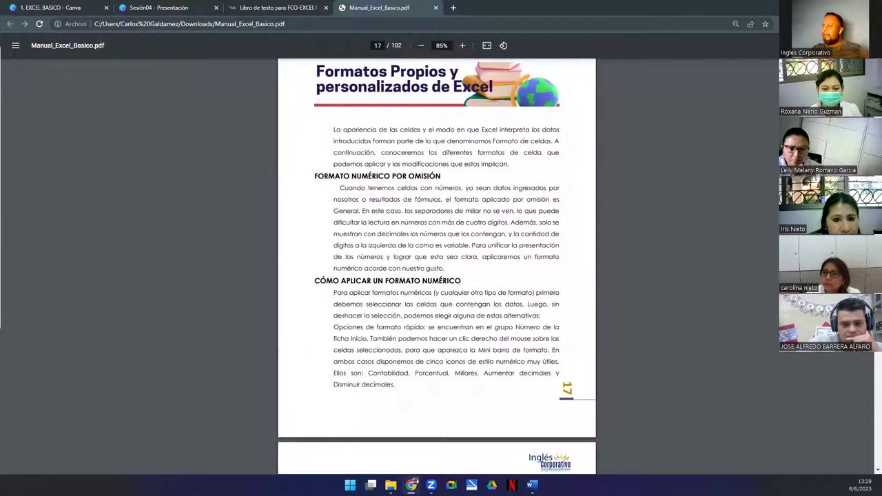
pyautogui.scroll(1, 489, 268)
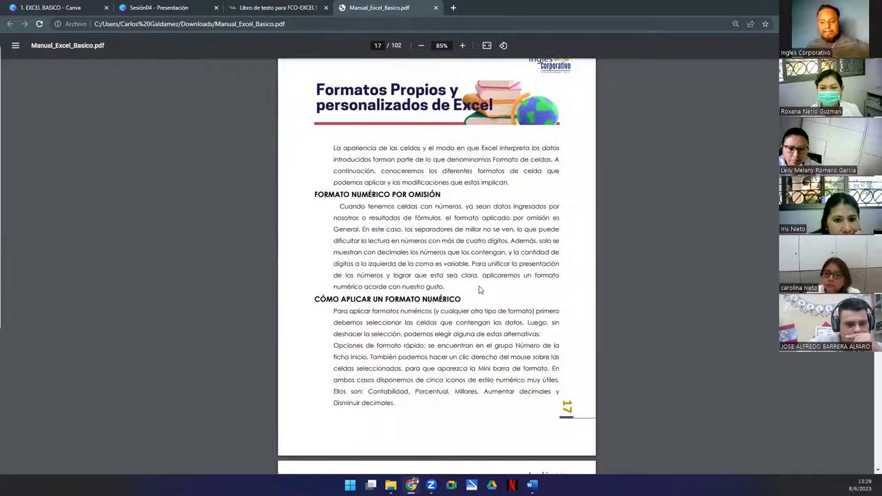
# - Examine the manual's number format pages 18 to 23 and highlight the heading Creación de Formatos Personalizados on page 22
pyautogui.press('Right')
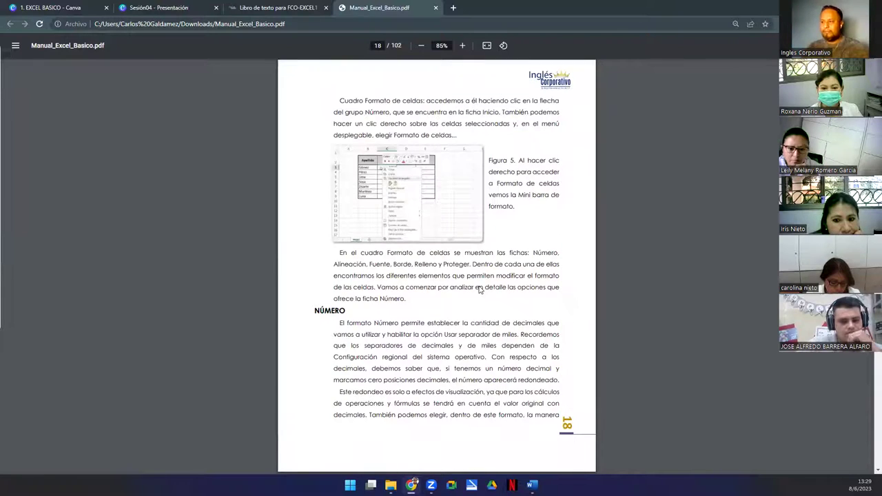
pyautogui.press('Right')
pyautogui.press('Right')
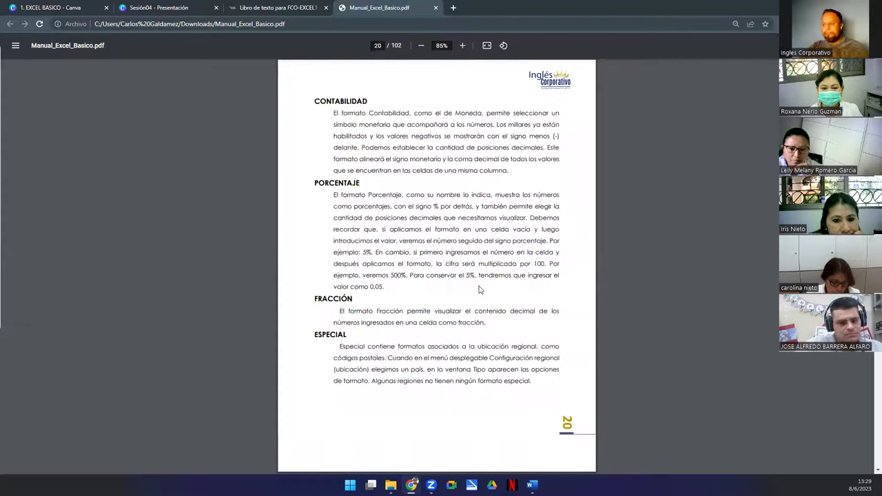
pyautogui.press('Right')
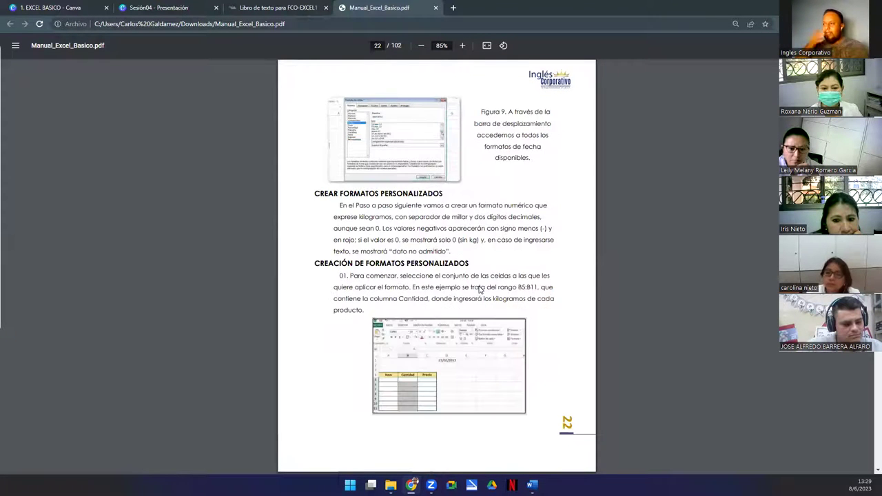
pyautogui.press('Right')
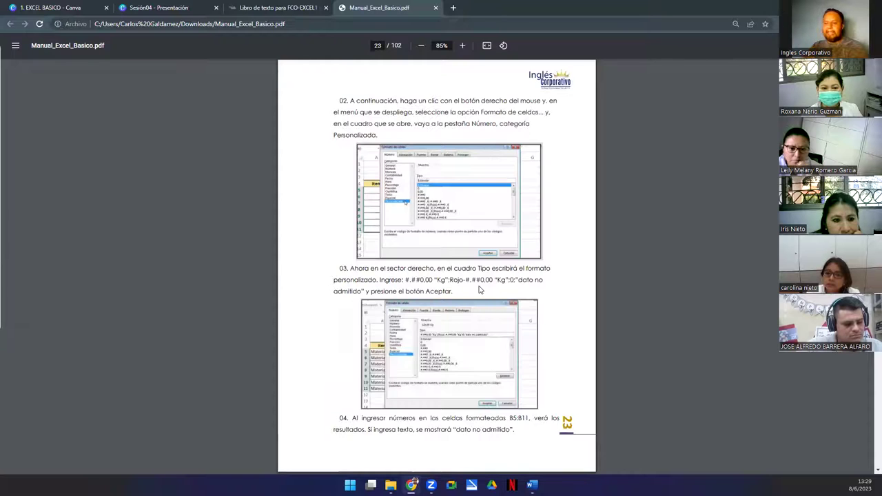
pyautogui.press('Left')
pyautogui.press('Left')
pyautogui.press('Right')
pyautogui.moveTo(315, 264); pyautogui.dragTo(481, 267)
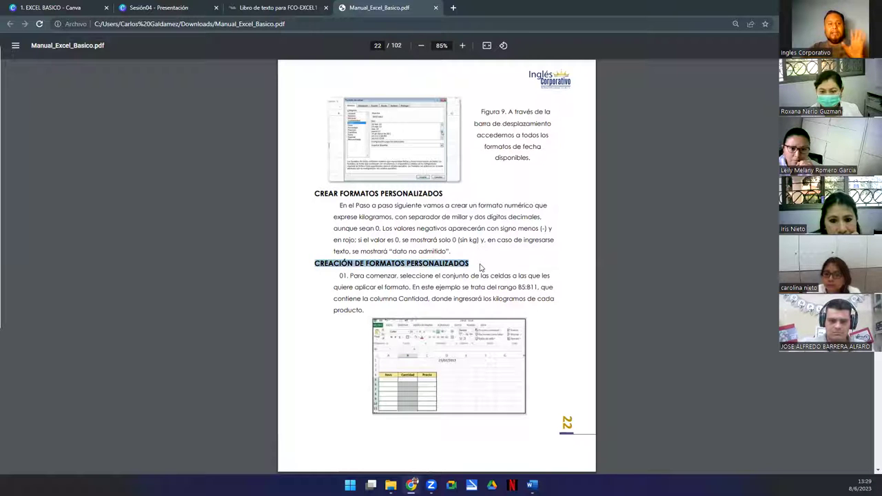
pyautogui.click(474, 266)
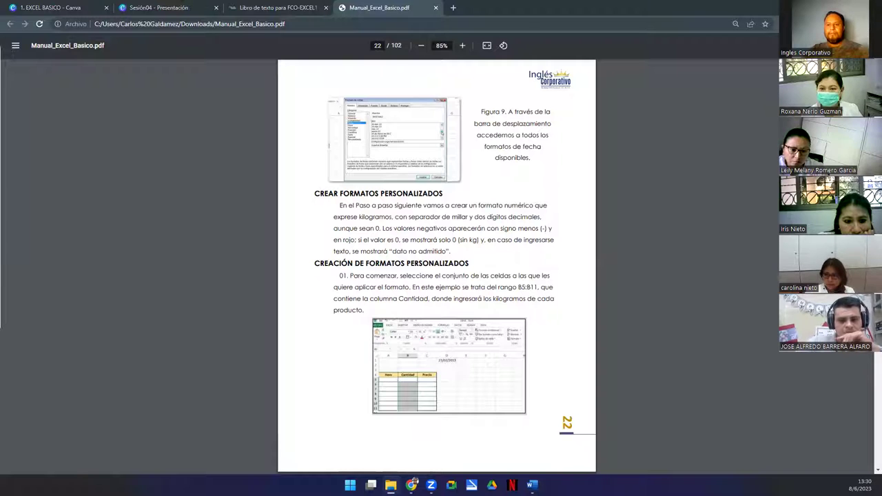
# - Switch to File Explorer and open the Semana1 workbook from the Ejercicios folder of Excel Basico G9B(1) in Excel
pyautogui.hotkey('alt', 'Tab')
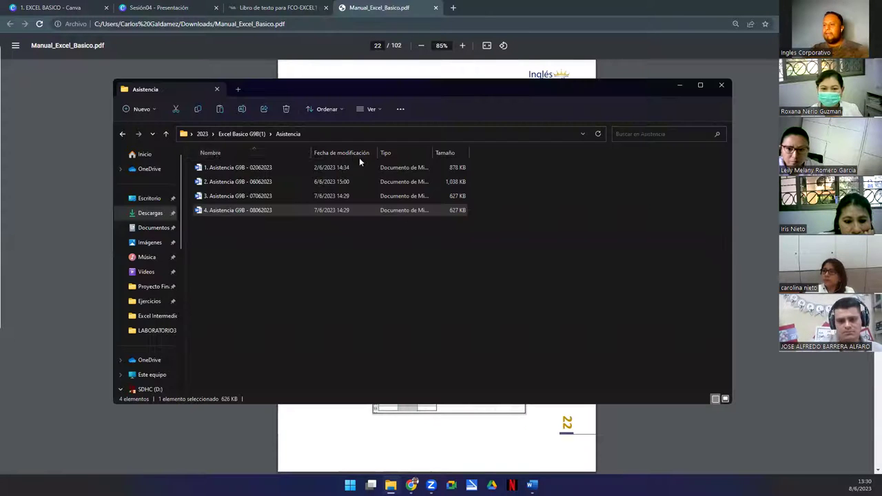
pyautogui.click(166, 134)
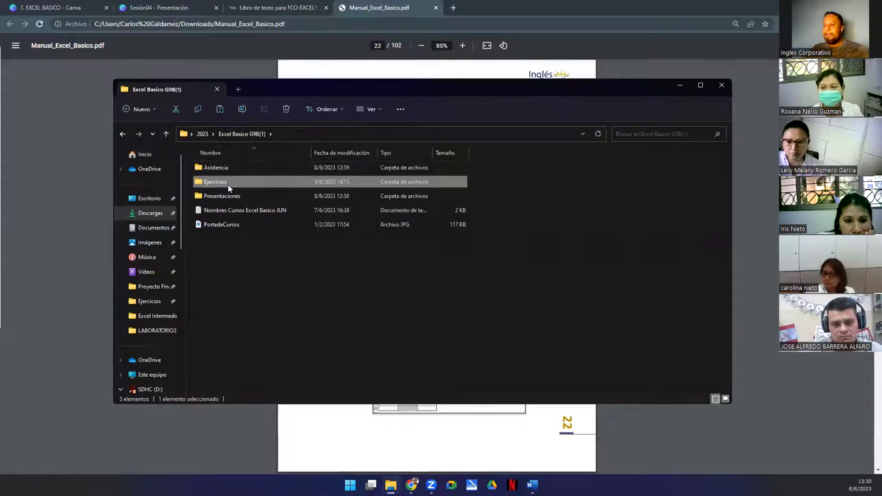
pyautogui.doubleClick(227, 182)
pyautogui.click(218, 170)
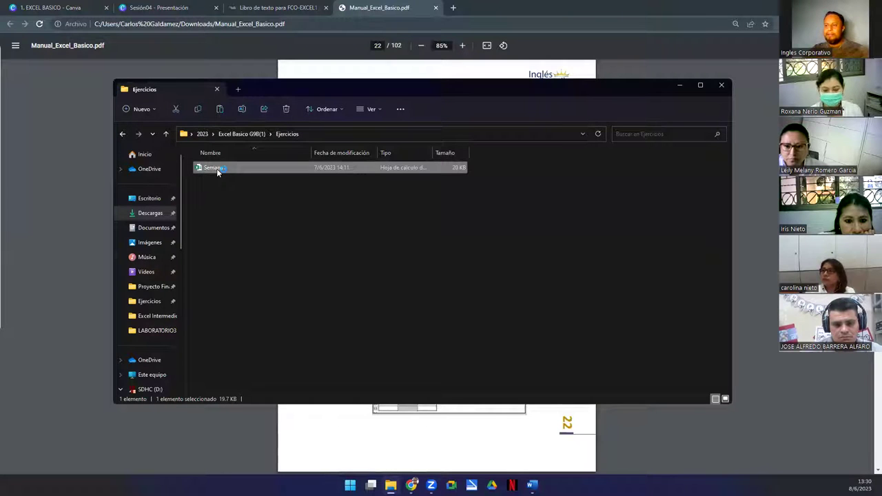
pyautogui.click(675, 85)
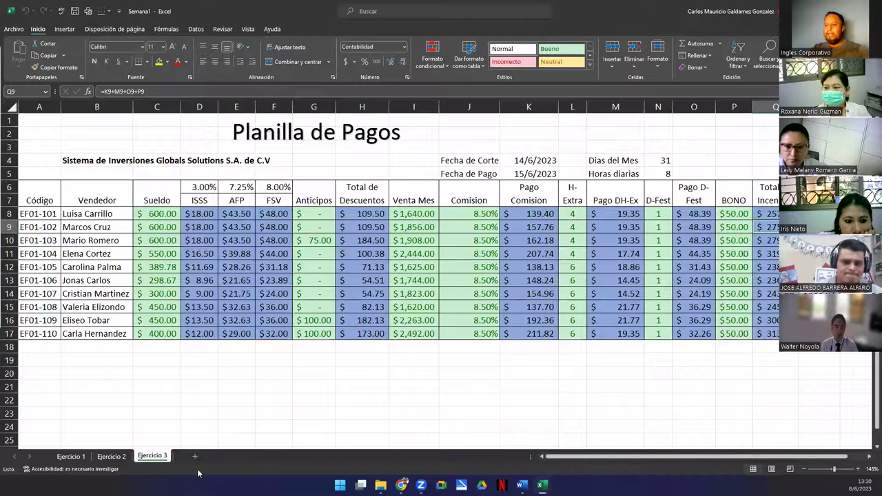
# - Add a new worksheet after Ejercicio 3 and name it Ejercicio 4
pyautogui.click(195, 458)
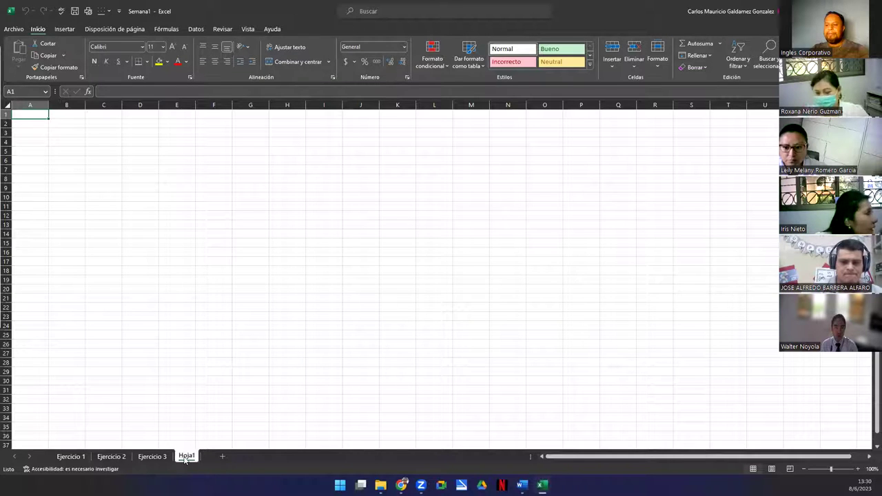
pyautogui.write('Ejercicio 4')
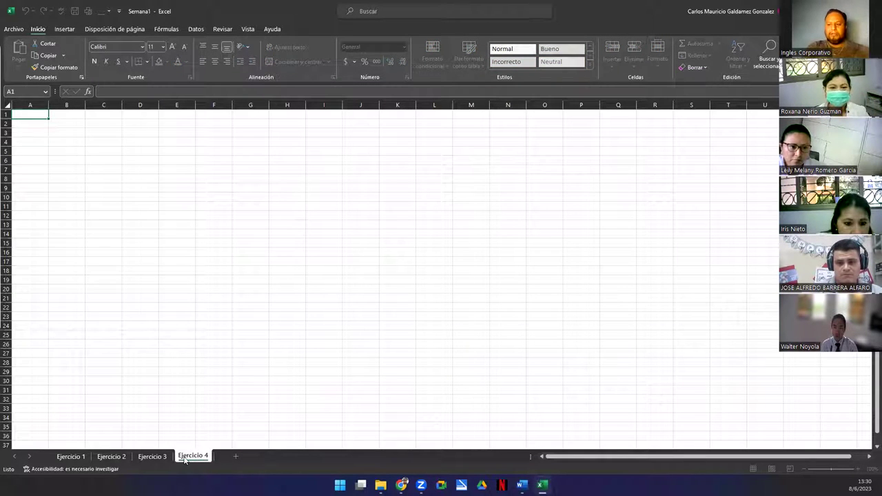
pyautogui.press('Return')
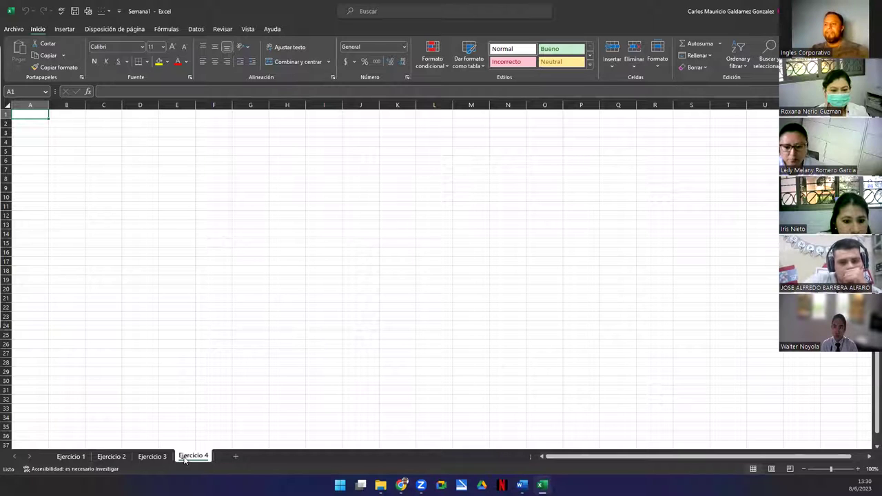
# - Enter the column headers Nombres, Edad, Sexo and Sueldo in cells B3 to E3 of the Ejercicio 4 sheet
pyautogui.click(81, 132)
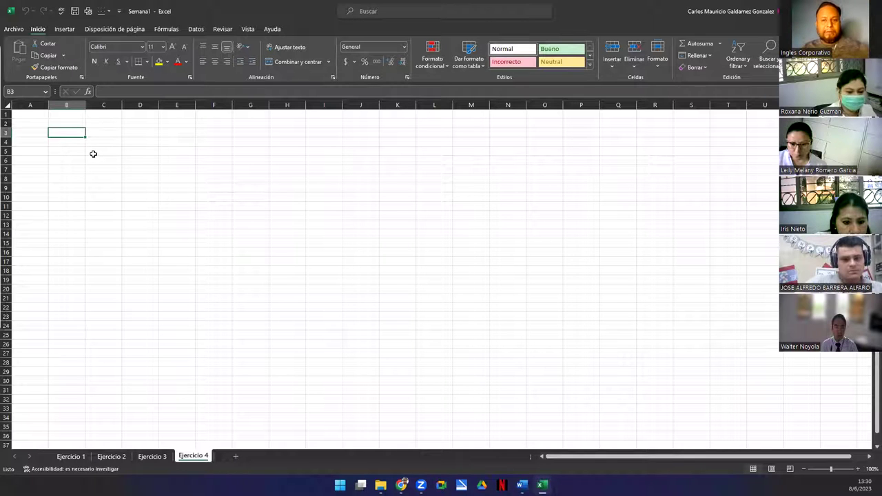
pyautogui.keyDown('ctrl'); pyautogui.scroll(2, 178, 205); pyautogui.keyUp('ctrl')
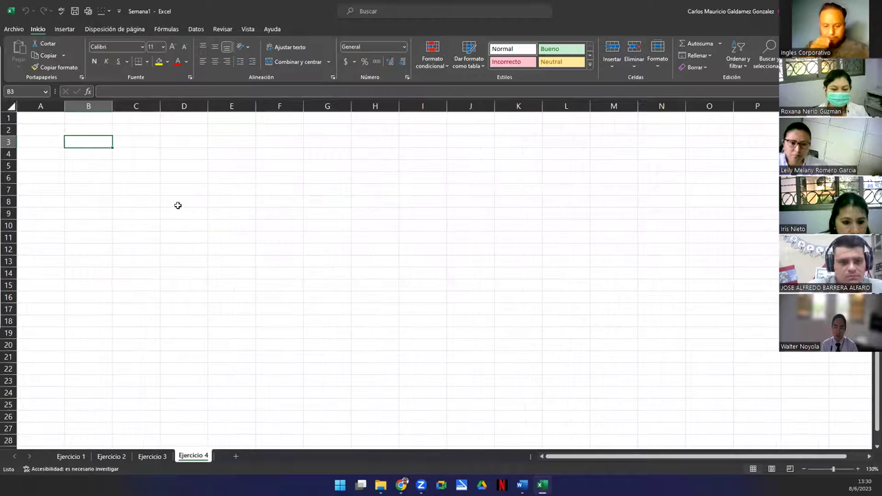
pyautogui.write('Nombres')
pyautogui.press('Tab')
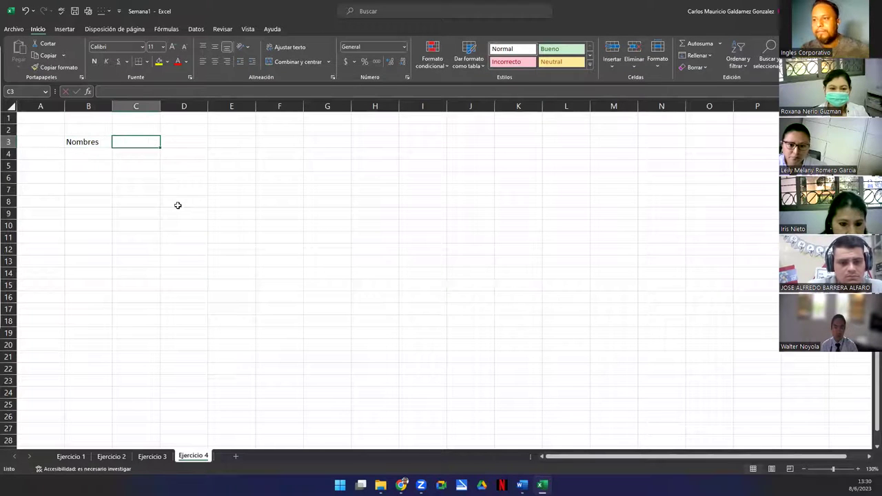
pyautogui.write('Edad')
pyautogui.press('Tab')
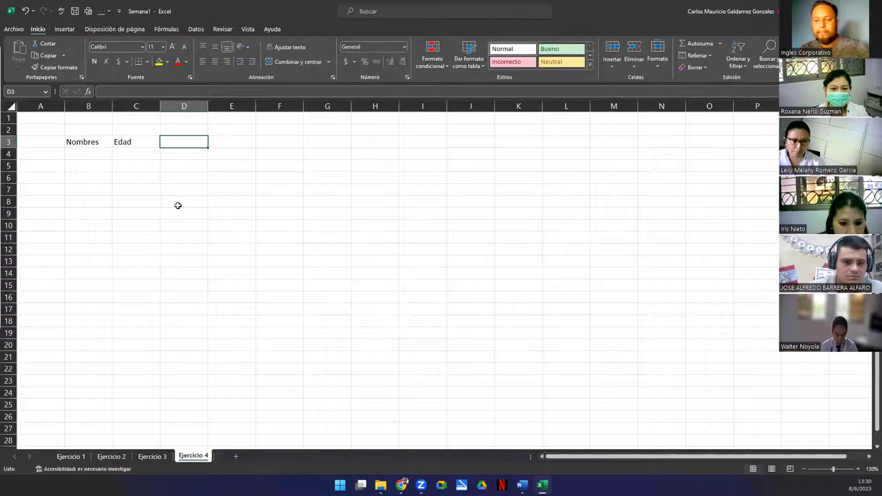
pyautogui.write('Sexo')
pyautogui.press('Tab')
pyautogui.write('Sueldo')
pyautogui.press('Tab')
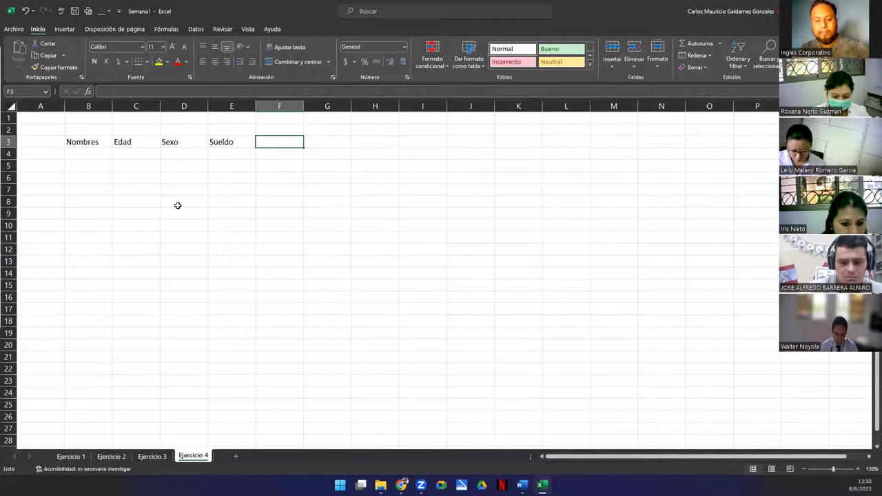
# - Continue the header row in cells F3 to J3 with Comision %, Fracción, Fecha, Hora and Personalizada
pyautogui.write('Comision %')
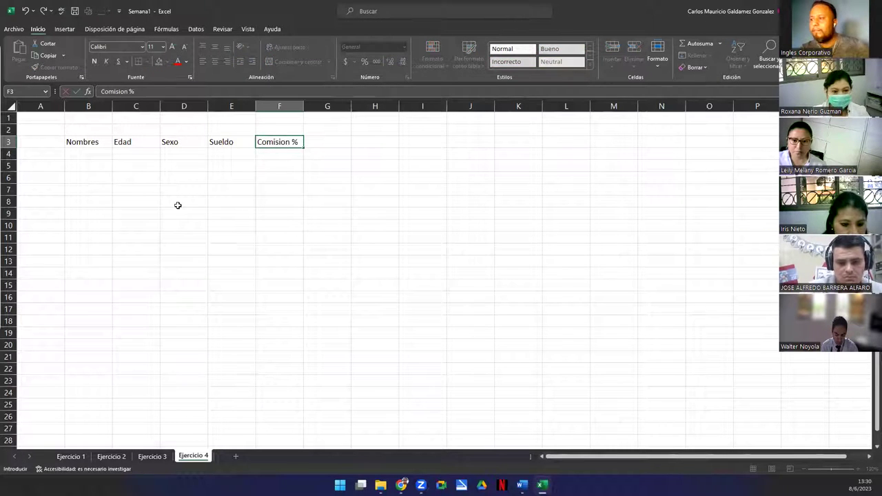
pyautogui.press('Tab')
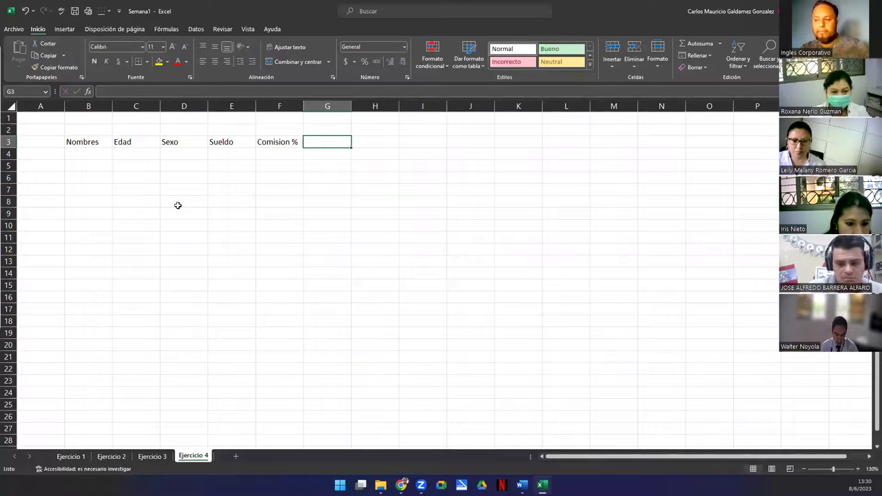
pyautogui.write('Fracción')
pyautogui.press('Tab')
pyautogui.write('Fecha')
pyautogui.press('Tab')
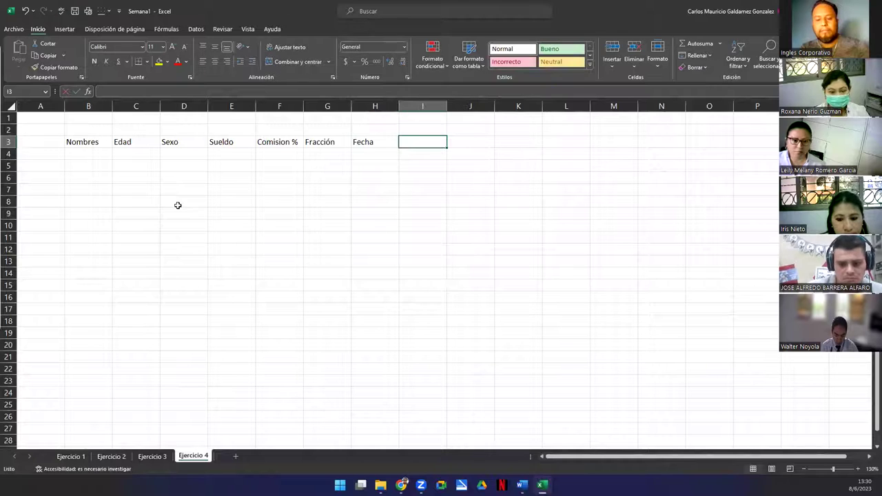
pyautogui.write('Hora')
pyautogui.press('Tab')
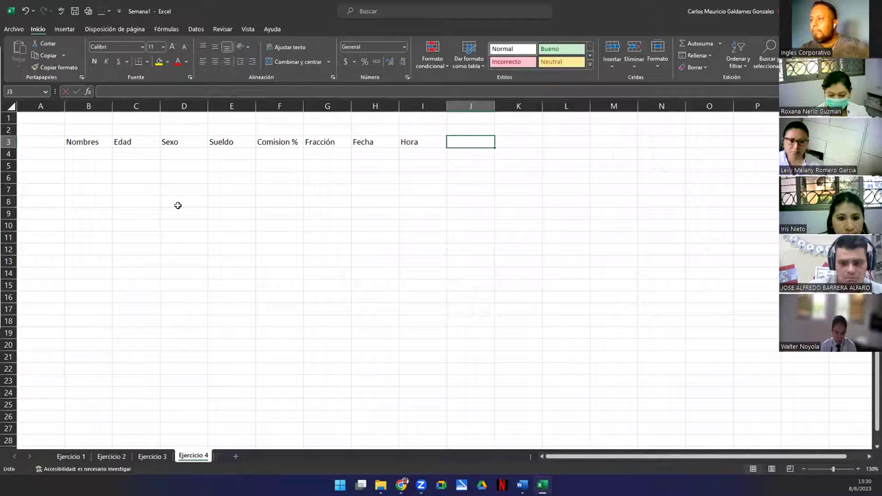
pyautogui.write('Personalizada')
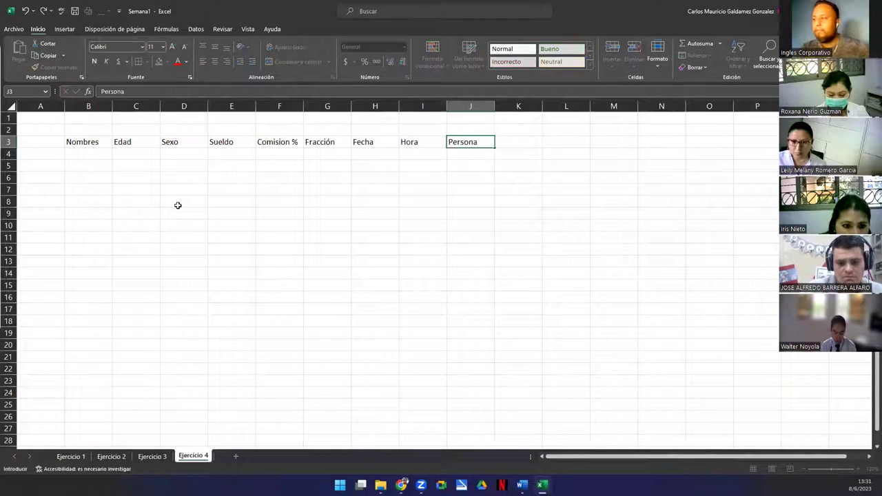
pyautogui.press('Return')
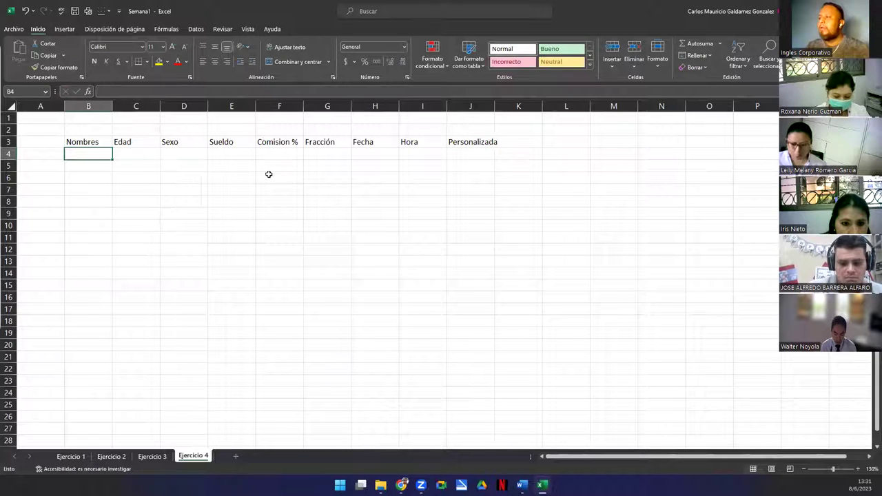
pyautogui.click(495, 105)
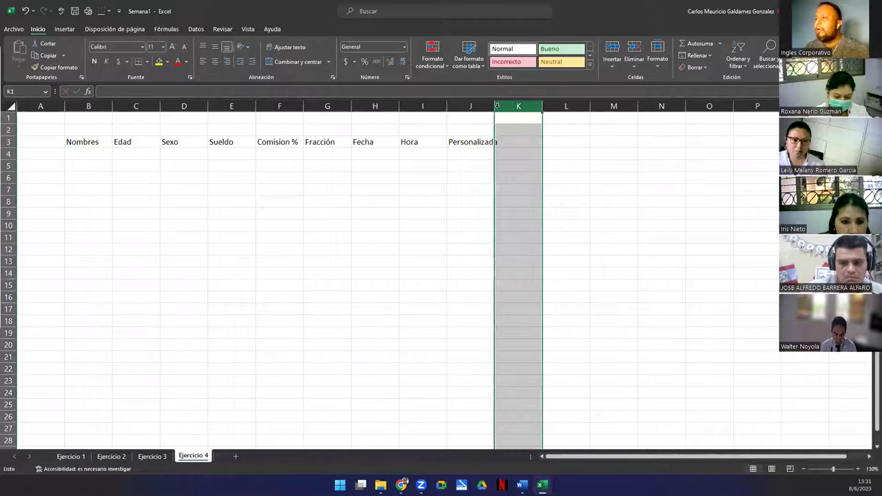
# - Fit the width of column J to its Personalizada header
pyautogui.doubleClick(494, 106)
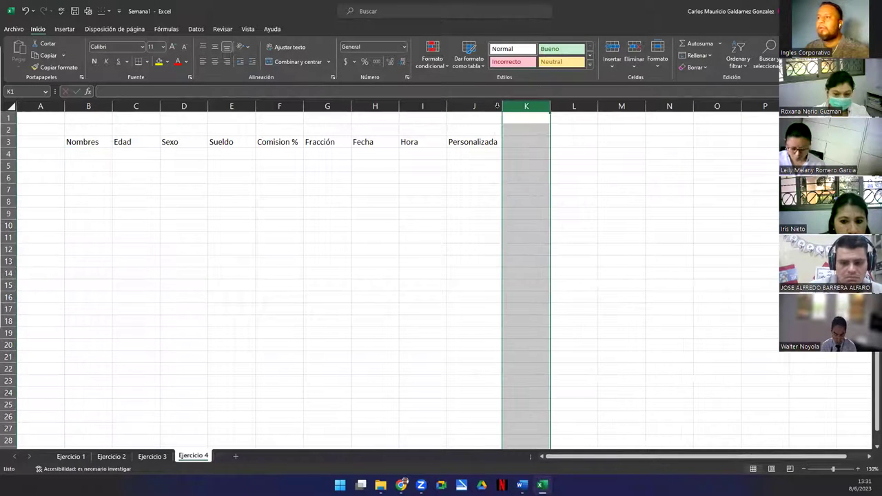
pyautogui.click(87, 143)
pyautogui.scroll(1, 155, 206)
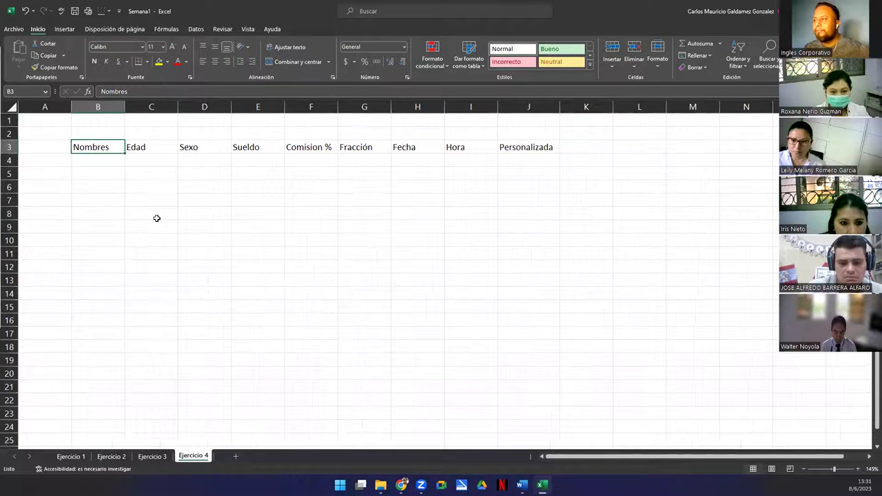
# - Fill cells B4 to B6 under Nombres with three sample first names
pyautogui.click(93, 161)
pyautogui.write('Juan')
pyautogui.press('Return')
pyautogui.write('Anton')
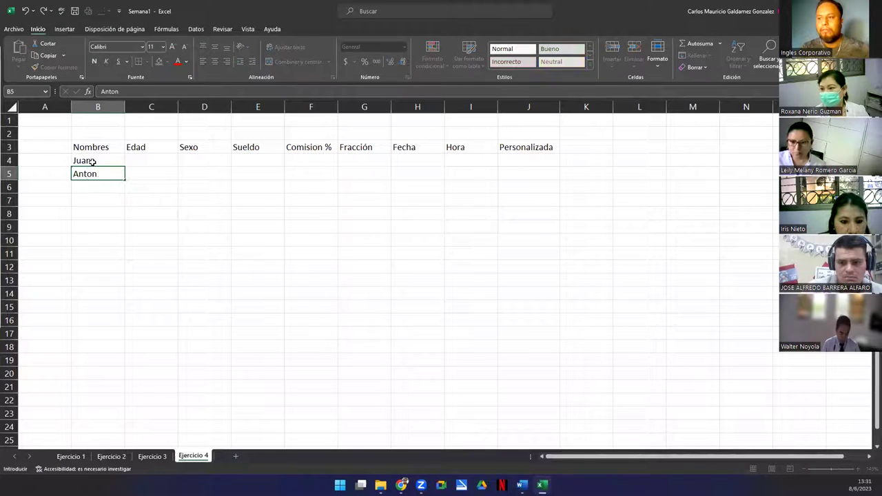
pyautogui.write('io')
pyautogui.press('Return')
pyautogui.write('Maria')
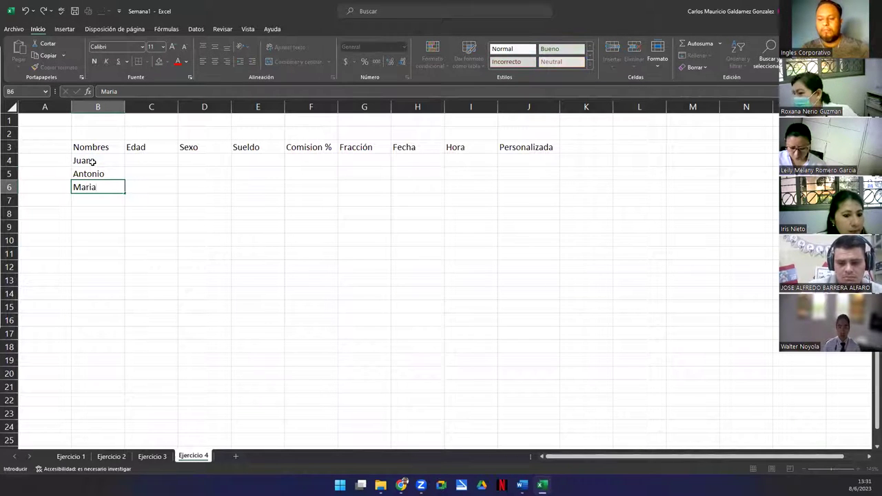
pyautogui.press('Tab')
# - Enter the ages 34, 44 and 50 in cells C4 to C6 under Edad
pyautogui.press('Up')
pyautogui.press('Up')
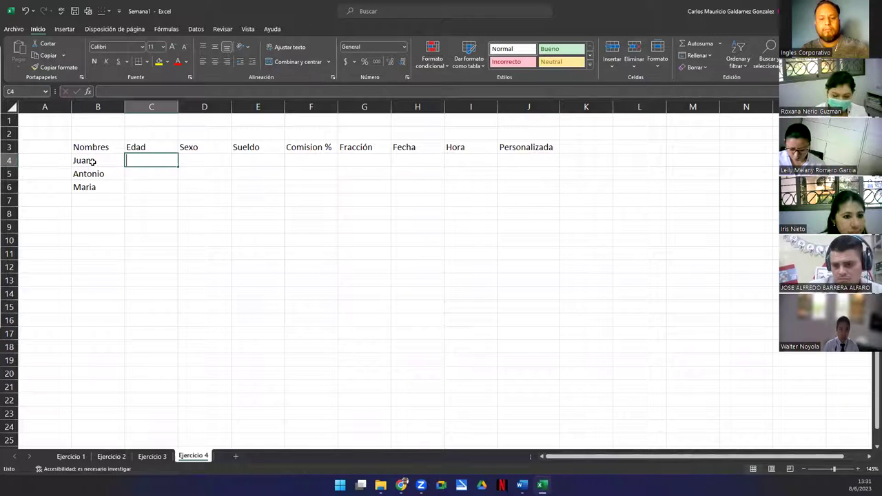
pyautogui.write('34')
pyautogui.press('Return')
pyautogui.write('44')
pyautogui.press('Return')
pyautogui.write('50')
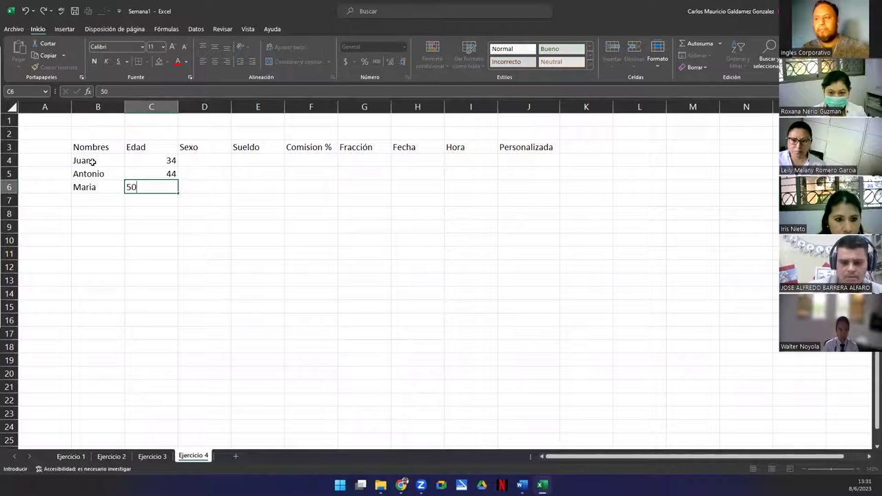
pyautogui.press('Tab')
# - Fill the Sexo column with Masculino in D4 and D5 and Femenino in D6
pyautogui.press('Up')
pyautogui.press('Up')
pyautogui.press('Up')
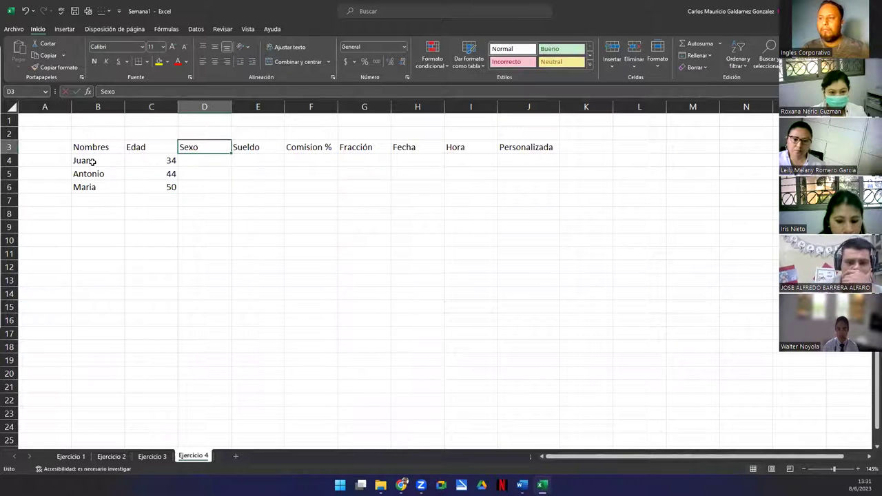
pyautogui.press('Down')
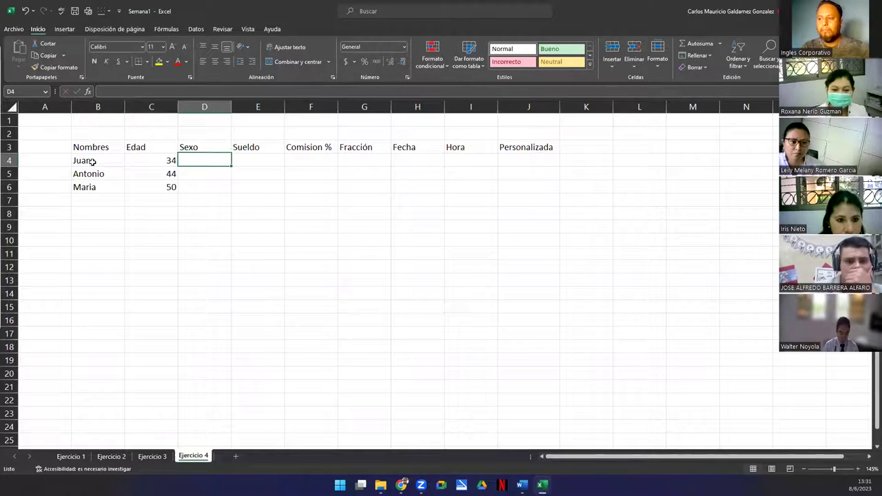
pyautogui.write('Masculino')
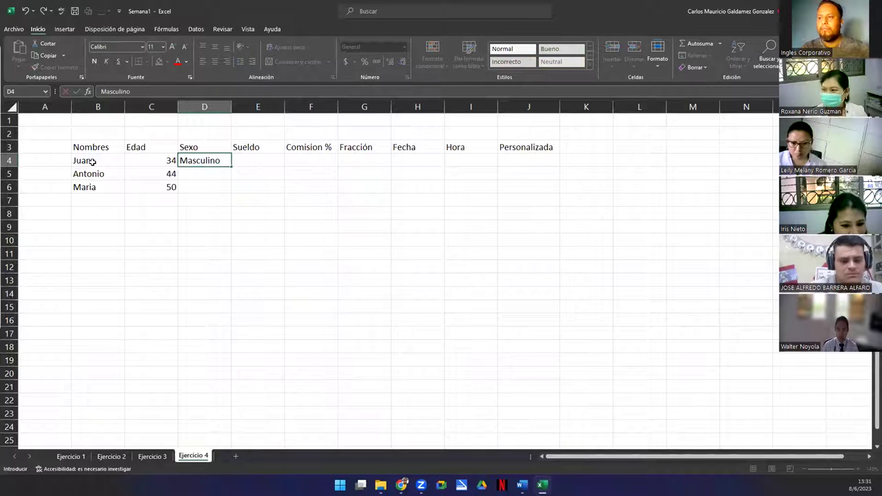
pyautogui.press('Return')
pyautogui.write('Masculino')
pyautogui.press('Return')
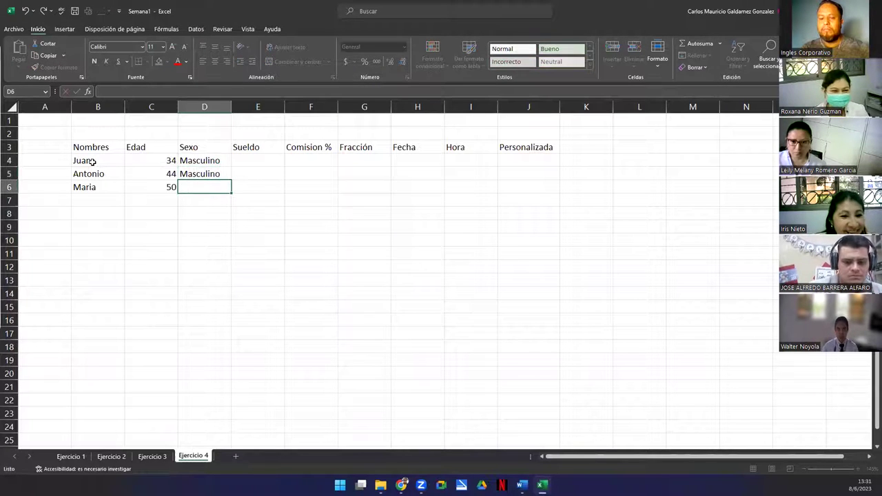
pyautogui.write('Femenino')
pyautogui.press('Right')
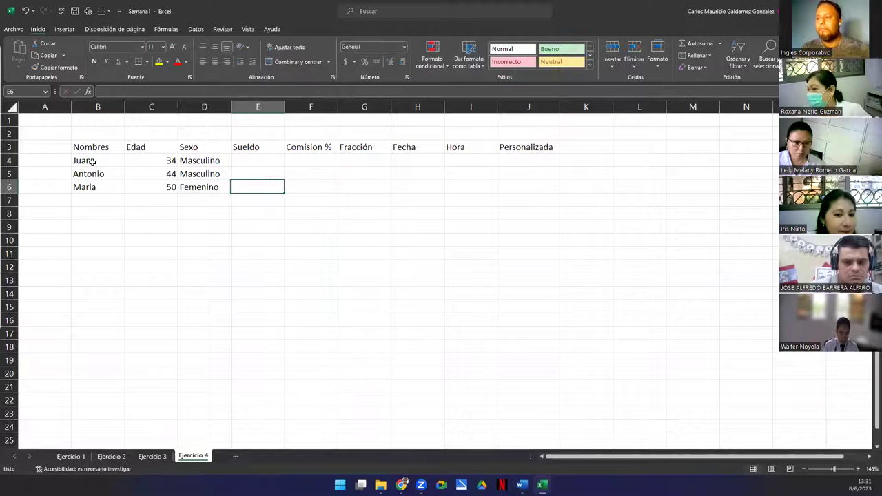
# - Enter the salaries 450, 480 and 500 in cells E4 to E6 under Sueldo
pyautogui.press('Up')
pyautogui.press('Up')
pyautogui.press('Up')
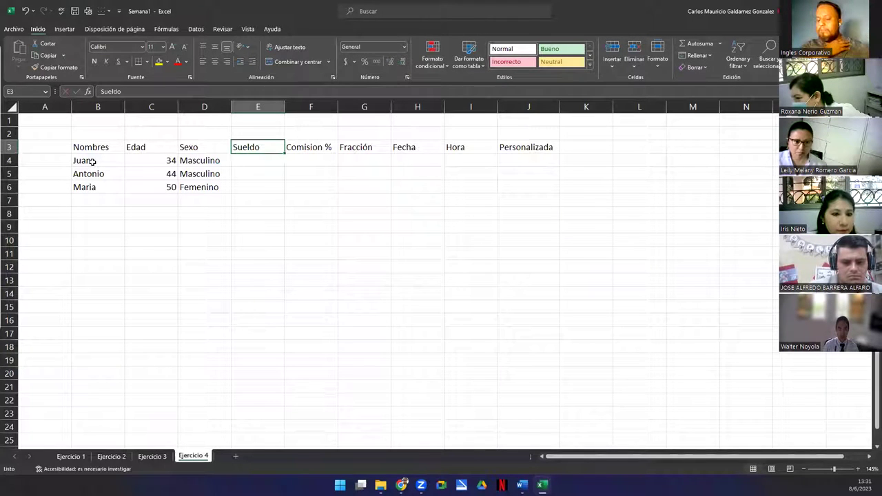
pyautogui.press('Down')
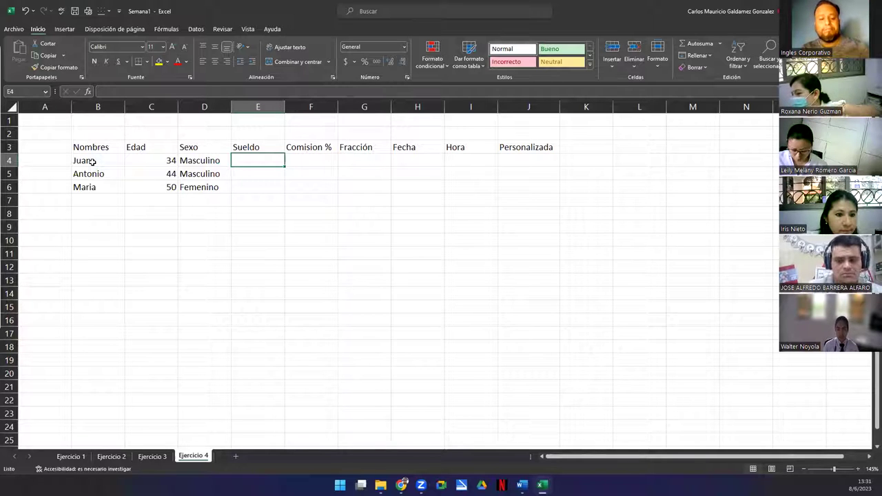
pyautogui.write('450')
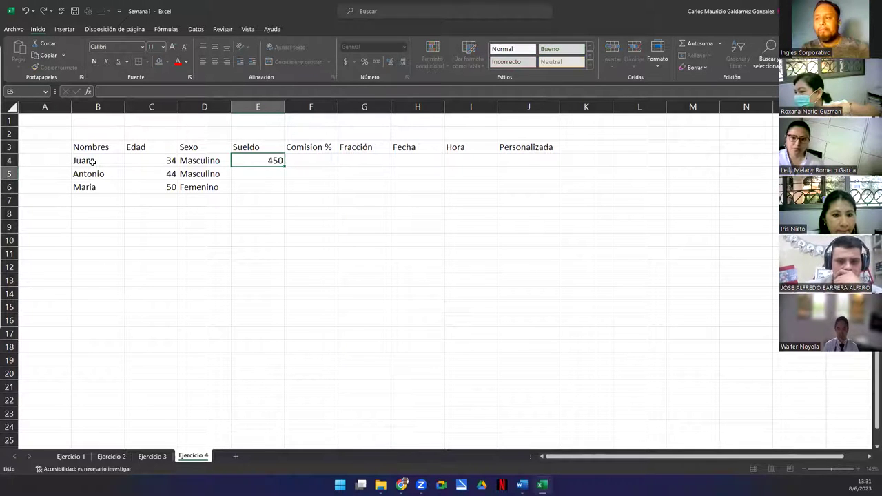
pyautogui.press('Return')
pyautogui.write('480')
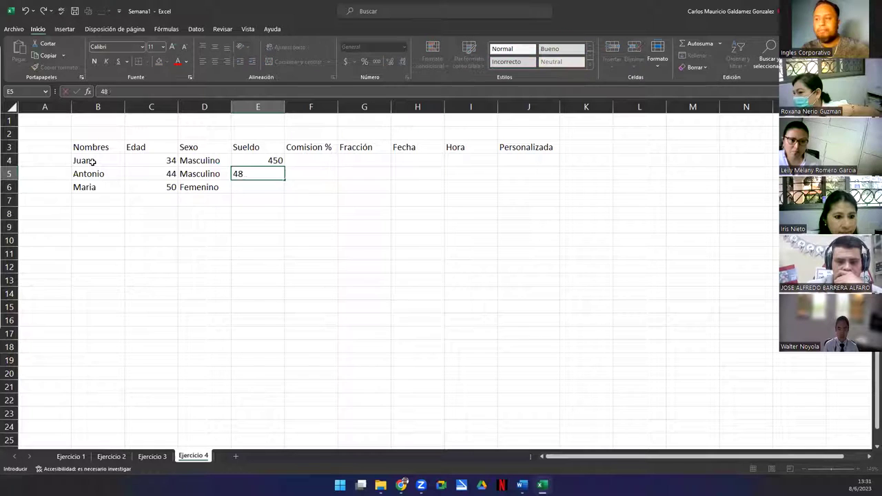
pyautogui.press('Return')
pyautogui.write('500')
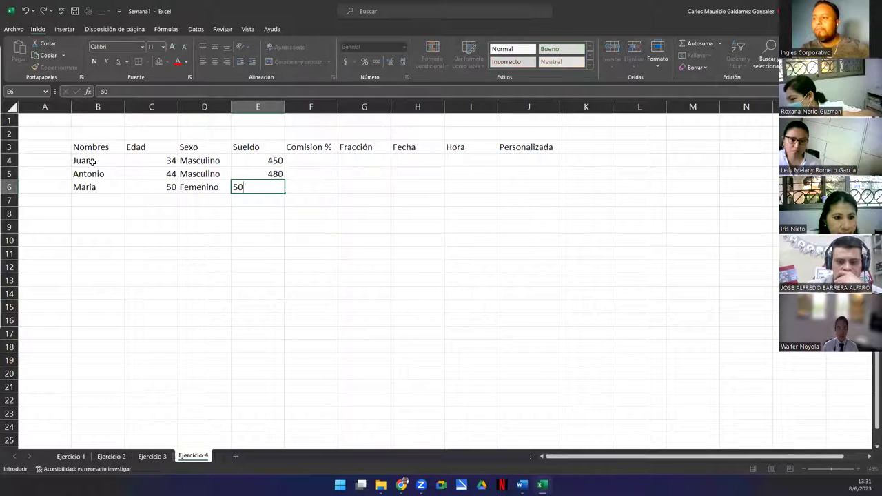
pyautogui.press('Tab')
# - Enter 0.1, 0.05 and 0.2 in cells F4 to F6 under Comision %
pyautogui.press('Up')
pyautogui.press('Up')
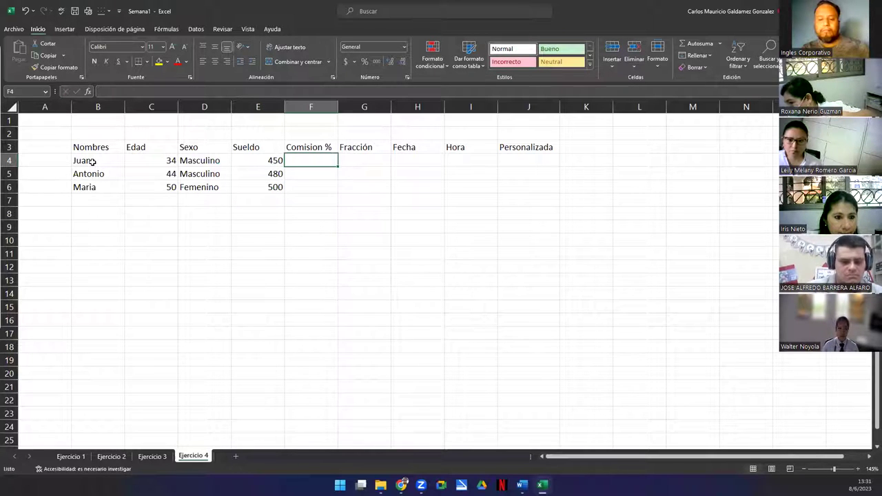
pyautogui.write('0.1')
pyautogui.press('Return')
pyautogui.write('0.')
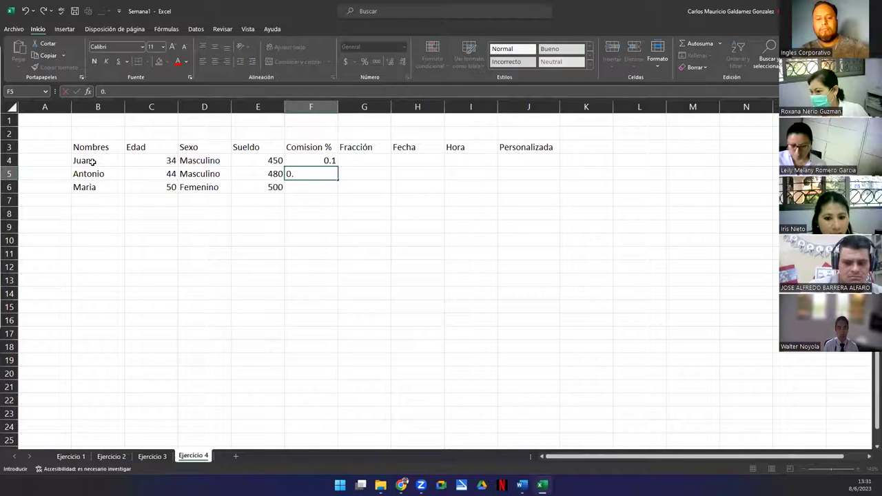
pyautogui.write('05')
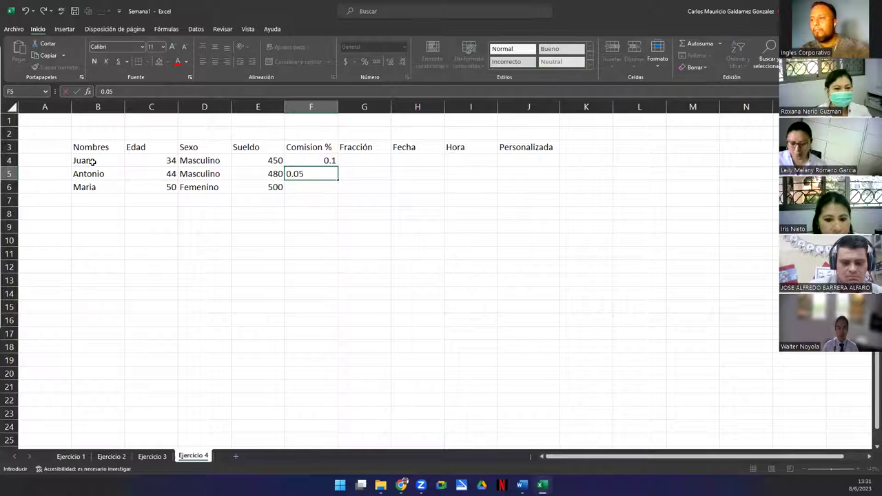
pyautogui.press('Return')
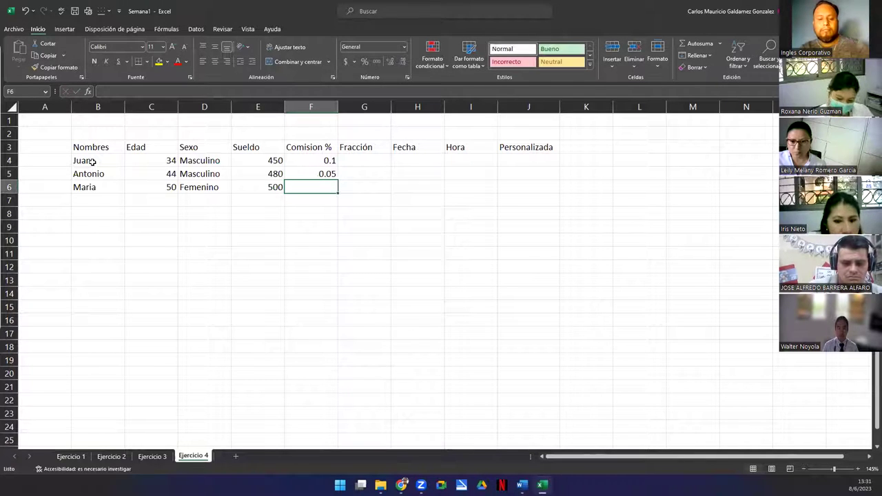
pyautogui.write('0.2')
pyautogui.press('Tab')
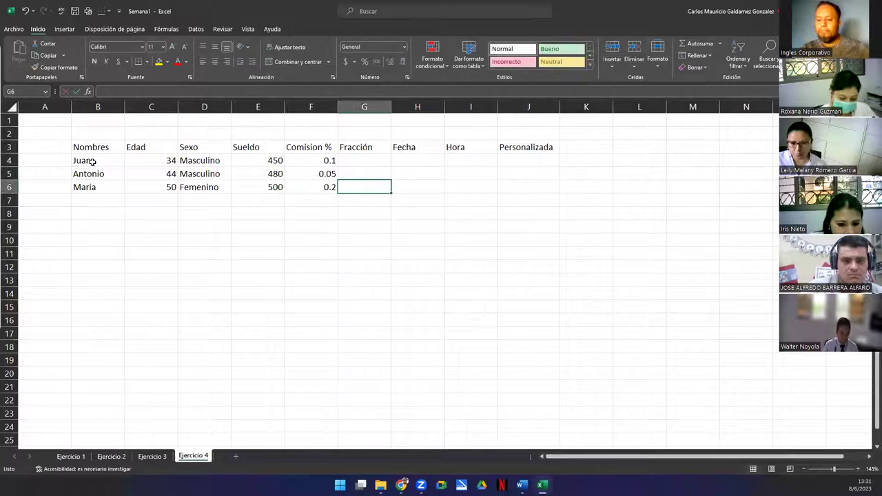
# - Copy the commission 0.2 from F6 into F4 and change F6 to 0.1
pyautogui.press('Left')
pyautogui.press('Up')
pyautogui.hotkey('shift', 'Down')
pyautogui.hotkey('ctrl', 'c')
pyautogui.press('Up')
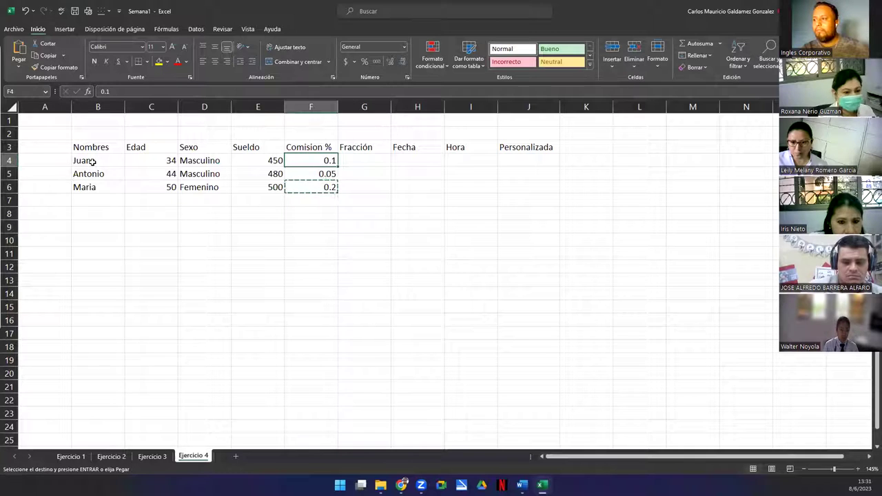
pyautogui.hotkey('ctrl', 'v')
pyautogui.press('Down')
pyautogui.press('Down')
pyautogui.press('F2')
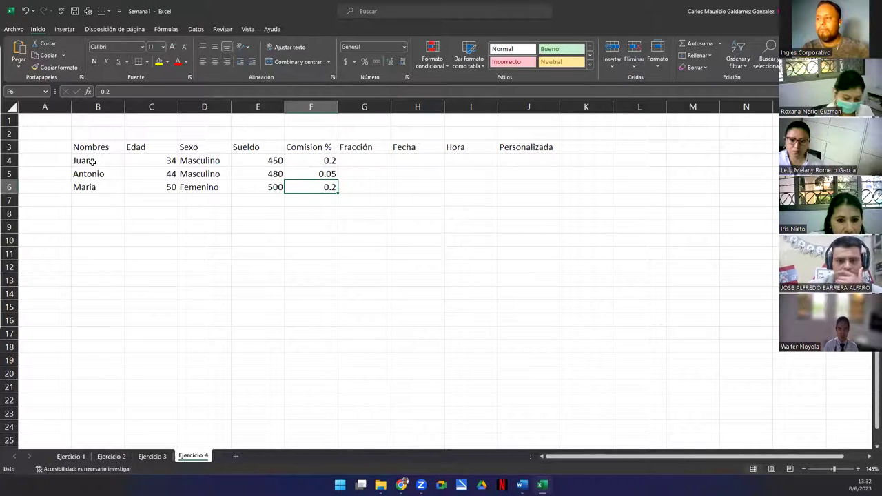
pyautogui.press('BackSpace')
pyautogui.write('1')
pyautogui.press('Tab')
# - Enter 0.5, 0.25 and 0.75 in cells G4 to G6 under Fracción
pyautogui.press('Up')
pyautogui.press('Up')
pyautogui.press('Up')
pyautogui.press('Down')
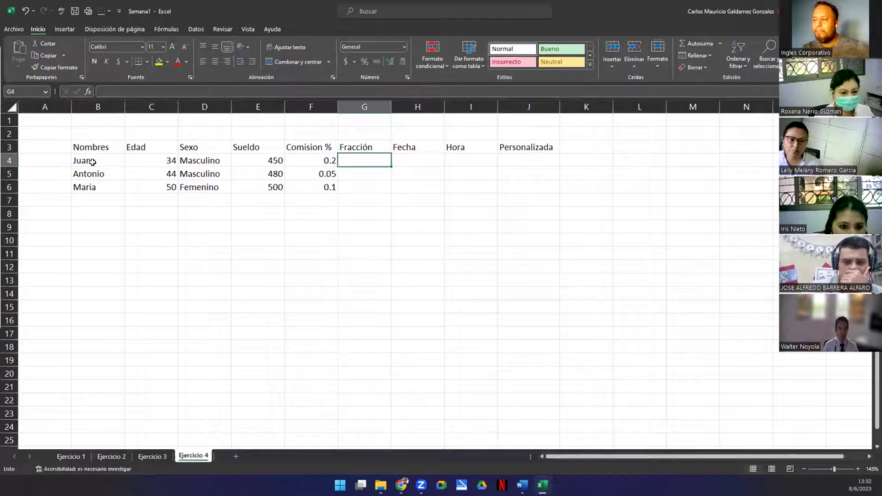
pyautogui.write('0.5')
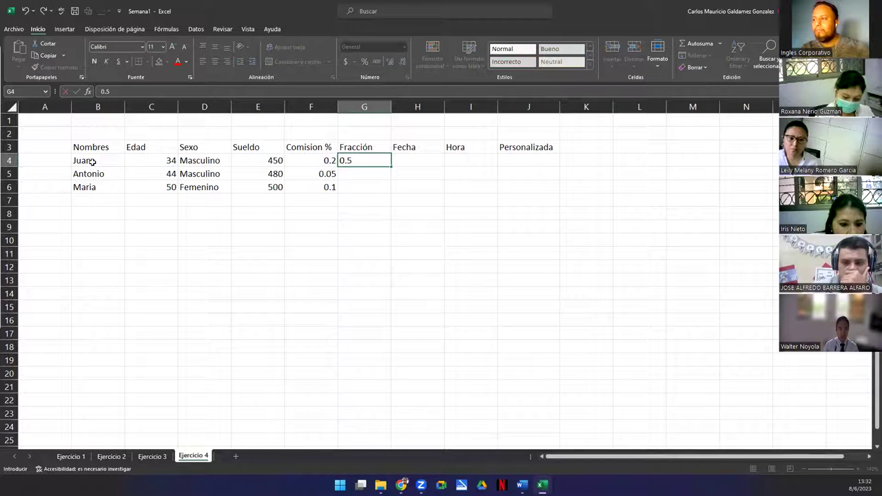
pyautogui.press('Return')
pyautogui.write('0.25')
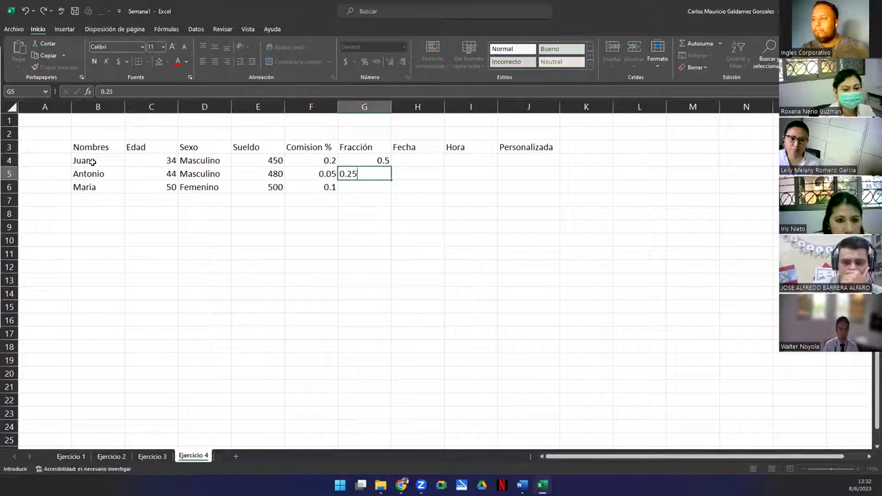
pyautogui.press('Return')
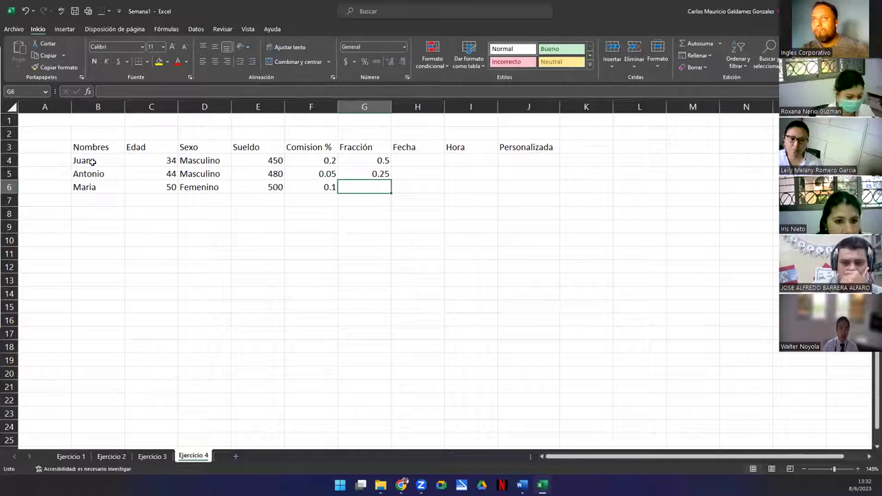
pyautogui.write('0.')
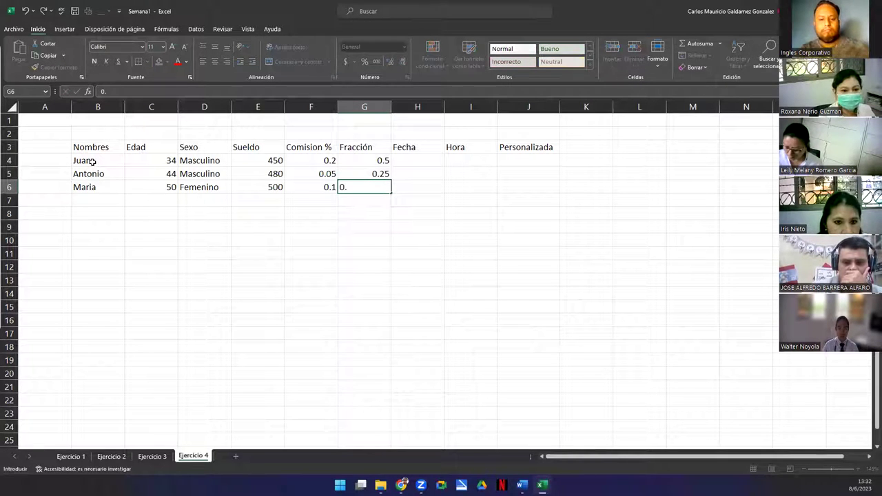
pyautogui.write('75')
pyautogui.press('Tab')
# - Enter the dates 8/6/2023 in H4 and 1/1/2020 in H5 under Fecha
pyautogui.press('Up')
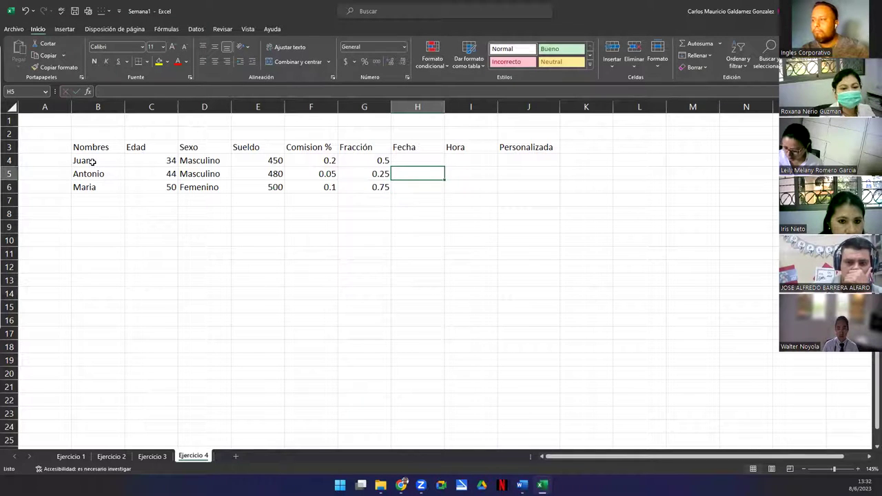
pyautogui.press('Up')
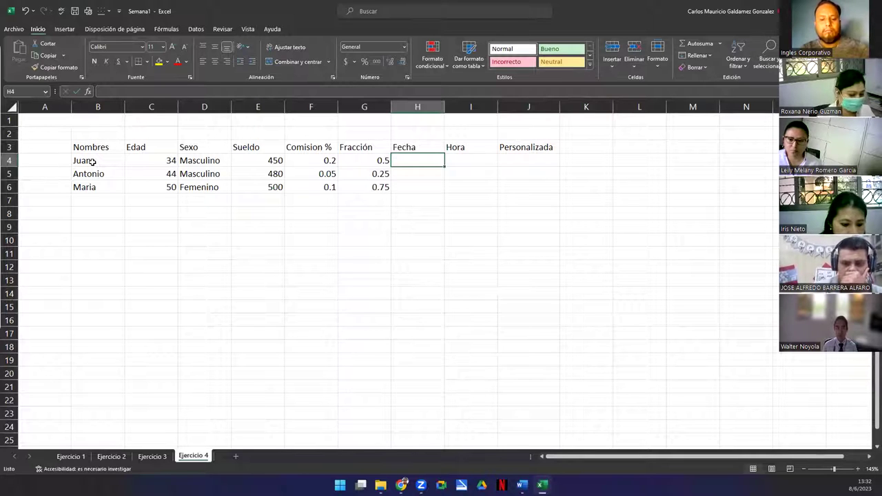
pyautogui.write('08&')
pyautogui.press('BackSpace')
pyautogui.write('/6/2023')
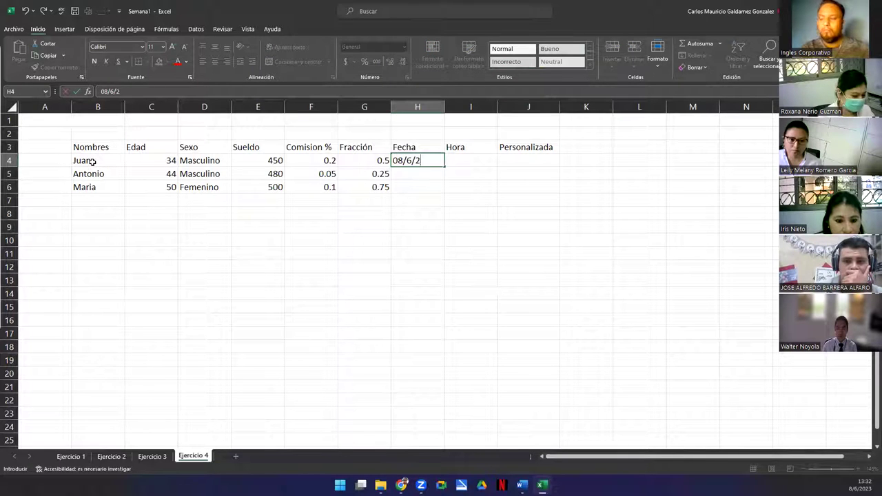
pyautogui.press('Return')
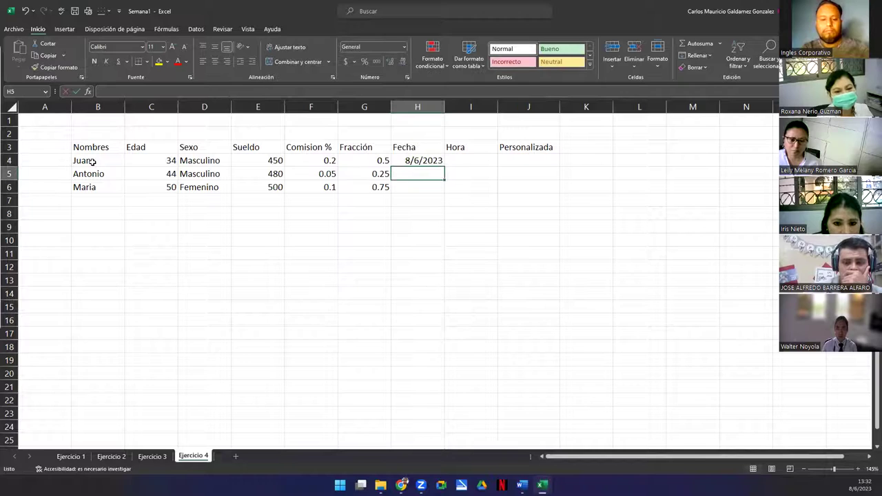
pyautogui.write('1/1')
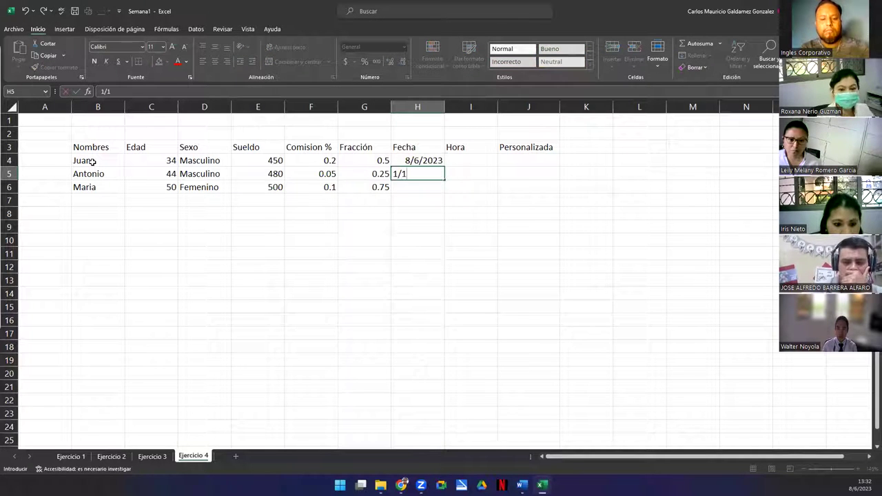
pyautogui.write('/200')
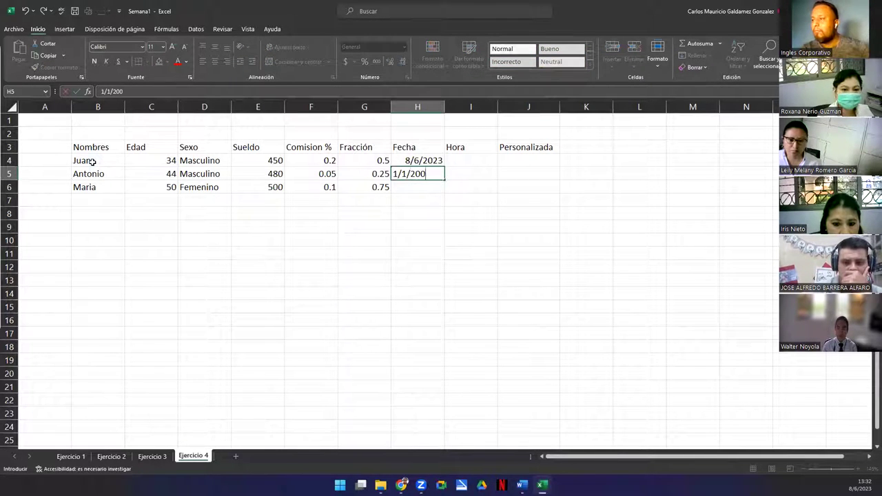
pyautogui.press('BackSpace')
pyautogui.press('Return')
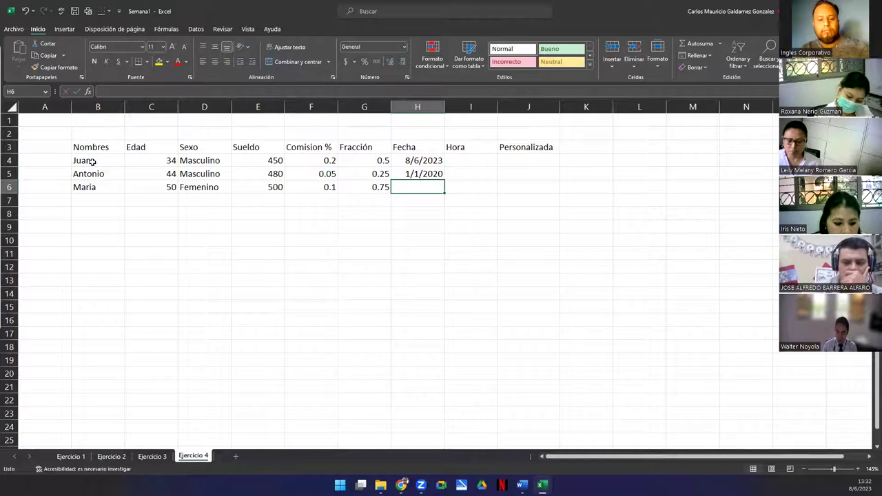
# - Enter the number 45678 in H6 under Fecha and check the date cells above it
pyautogui.write('45678')
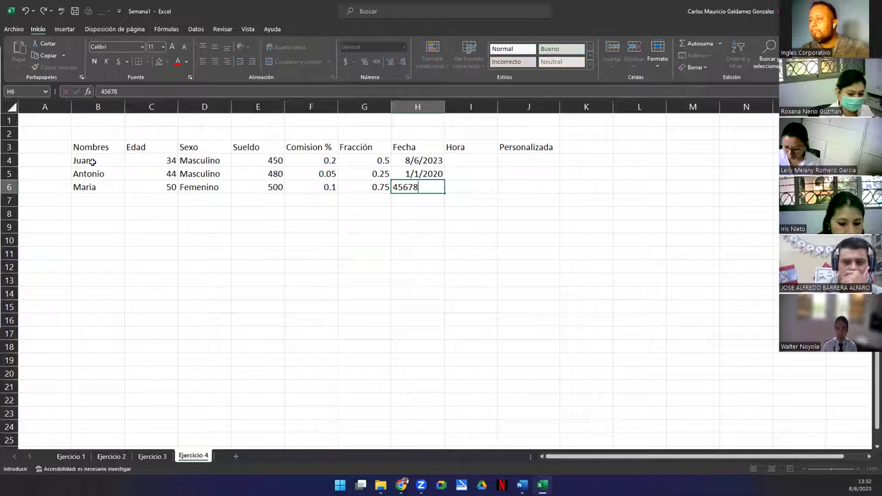
pyautogui.press('Return')
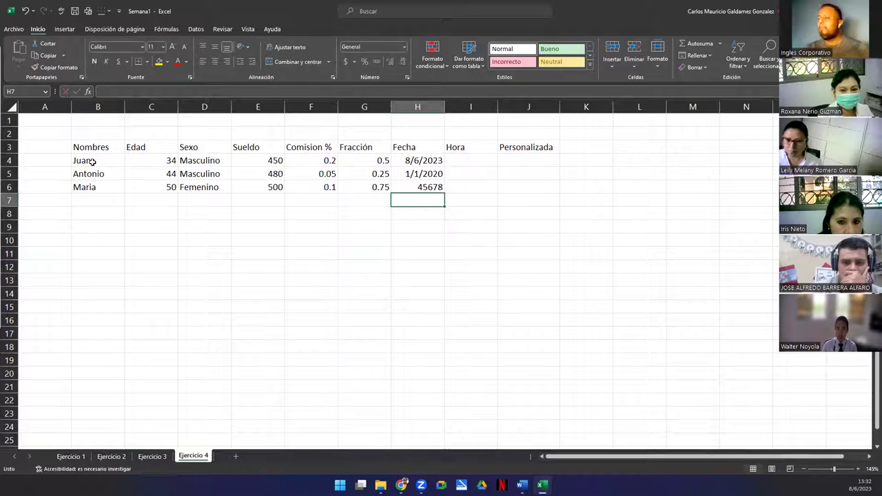
pyautogui.click(413, 183)
pyautogui.click(412, 174)
pyautogui.click(411, 159)
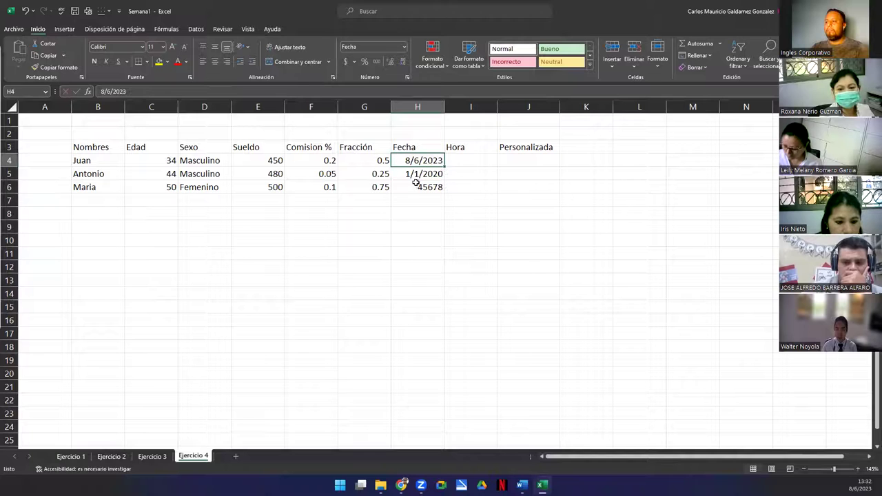
pyautogui.click(469, 160)
# - Try the Fecha corta number format on H6 and undo it
pyautogui.click(417, 186)
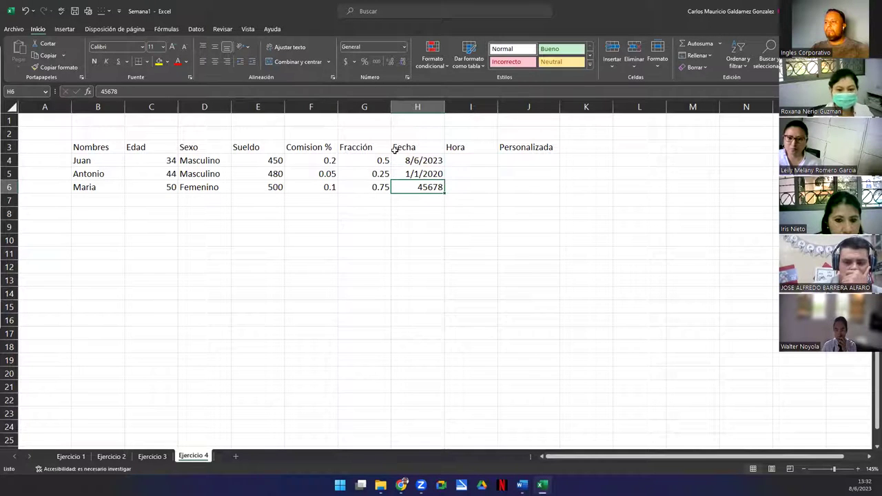
pyautogui.click(405, 47)
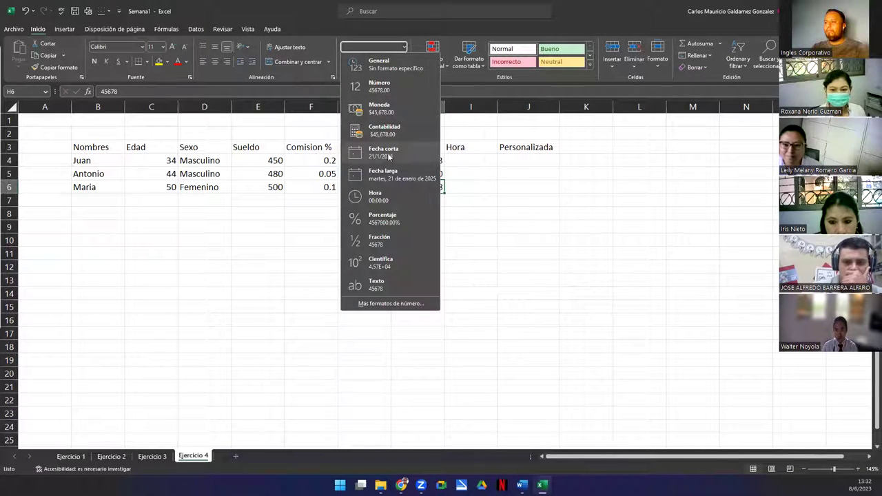
pyautogui.click(390, 152)
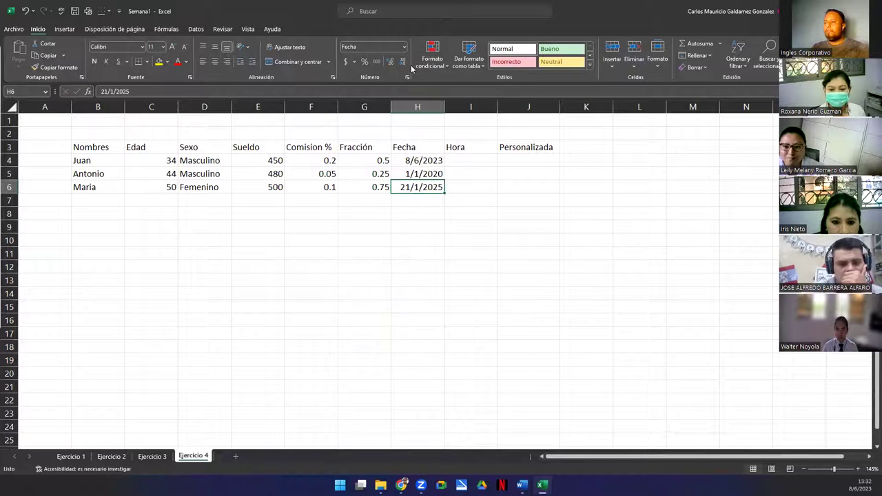
pyautogui.hotkey('ctrl', 'z')
# - Enter the times 9:00, 5:55 and 23:18 in cells I4 to I6 under Hora
pyautogui.click(465, 161)
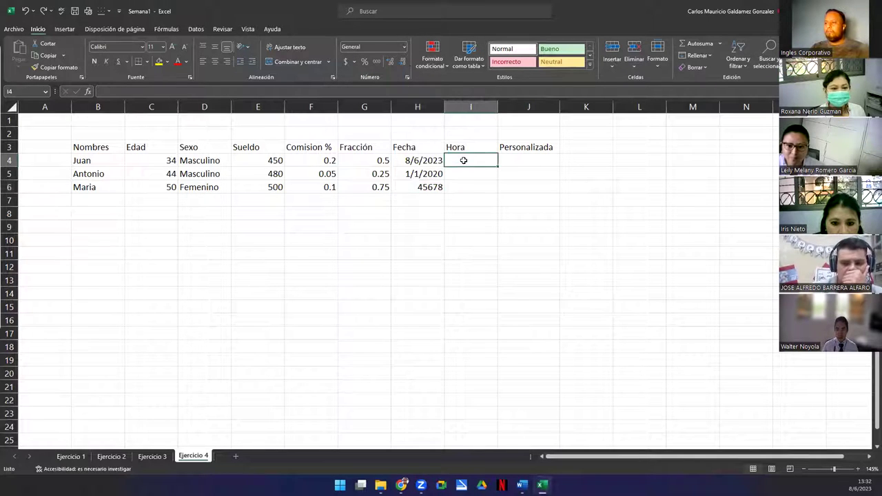
pyautogui.write('9:00')
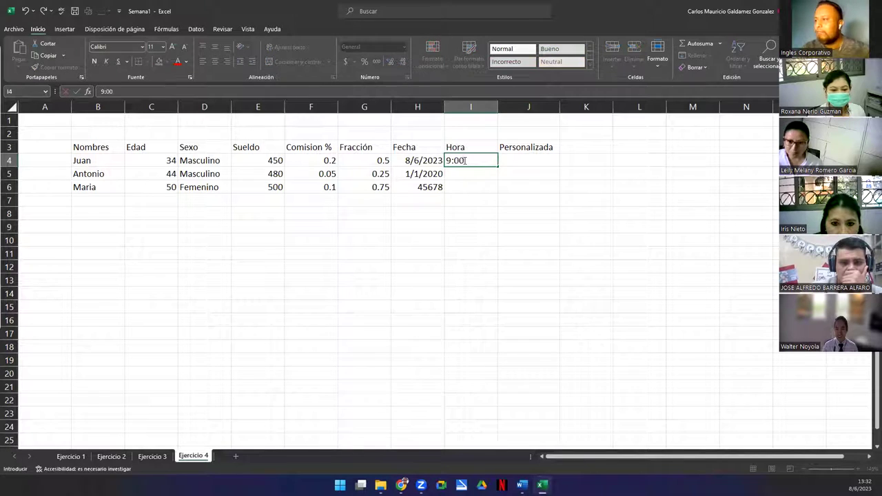
pyautogui.press('Return')
pyautogui.write('5')
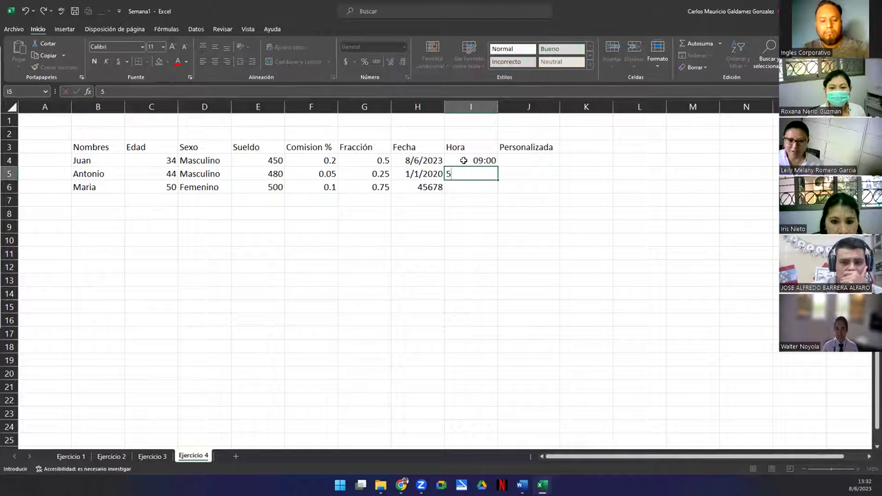
pyautogui.write(':55')
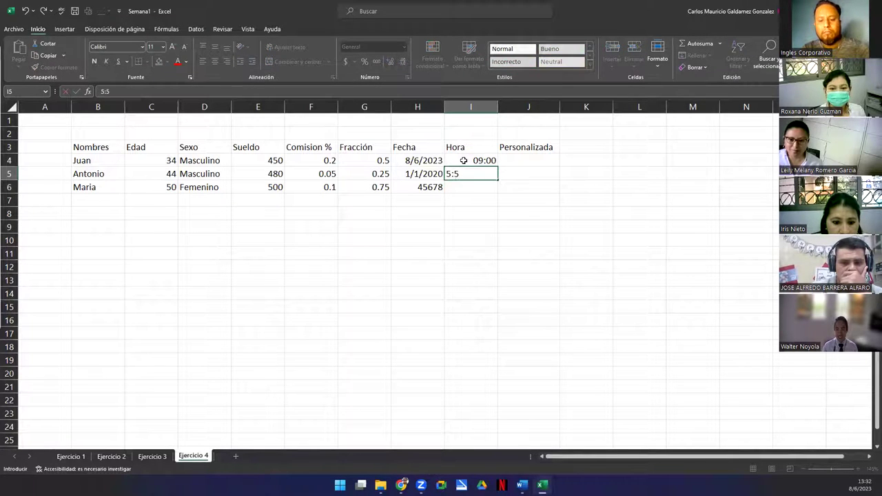
pyautogui.press('Return')
pyautogui.write('23')
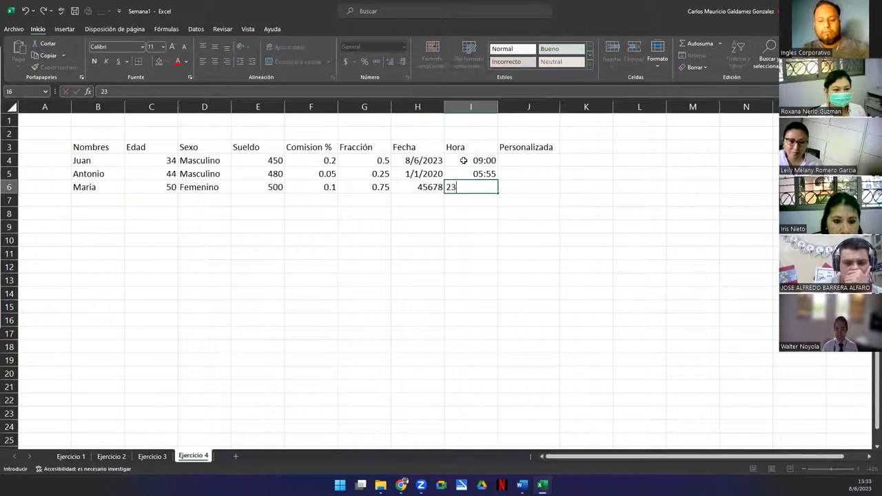
pyautogui.write(':')
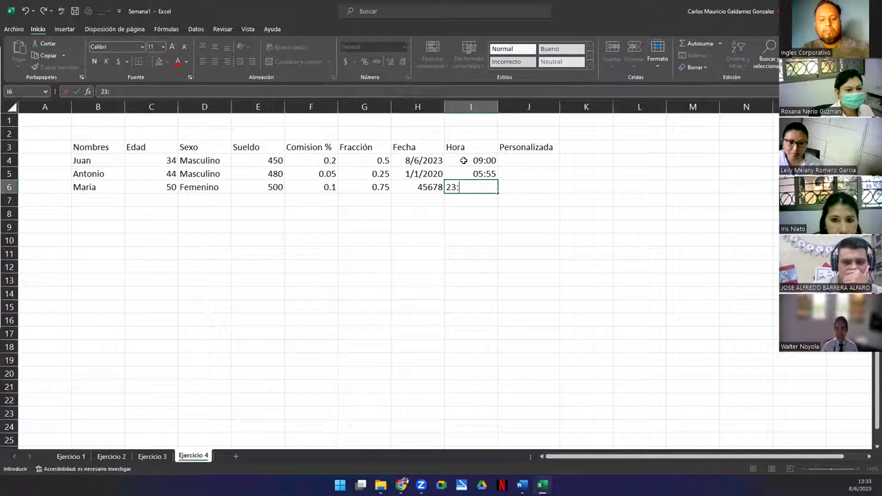
pyautogui.write('18')
pyautogui.press('Return')
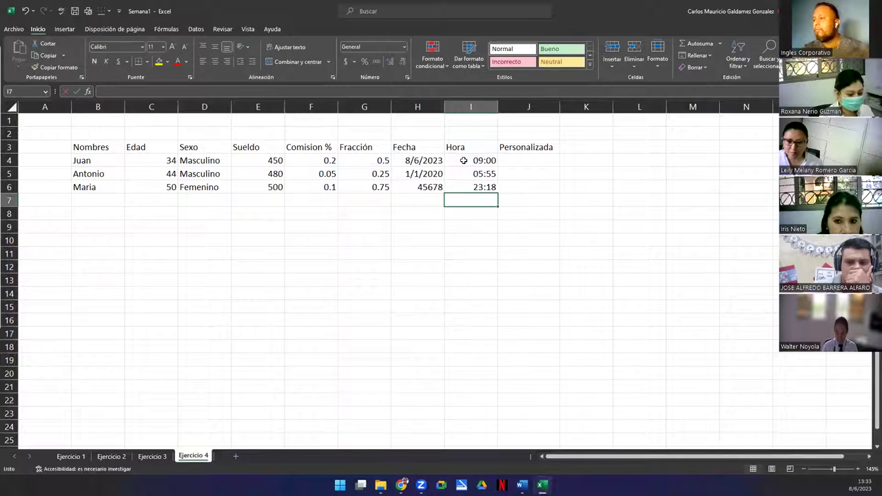
# - Enter 50, 21 and 50 in cells J4 to J6 under Personalizada
pyautogui.click(518, 159)
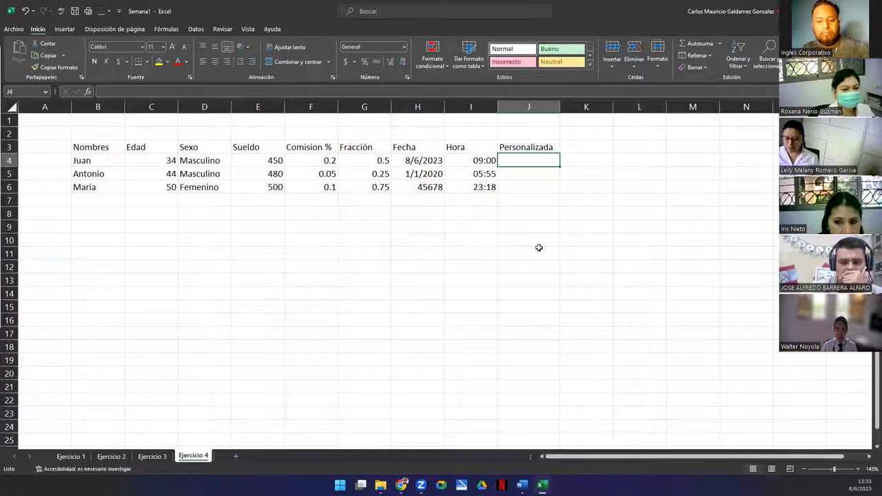
pyautogui.write('50')
pyautogui.press('Return')
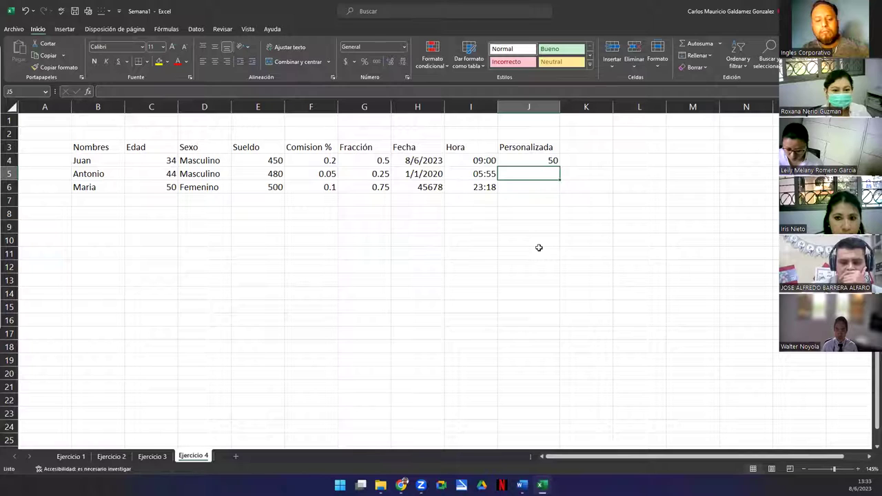
pyautogui.write('21')
pyautogui.press('Return')
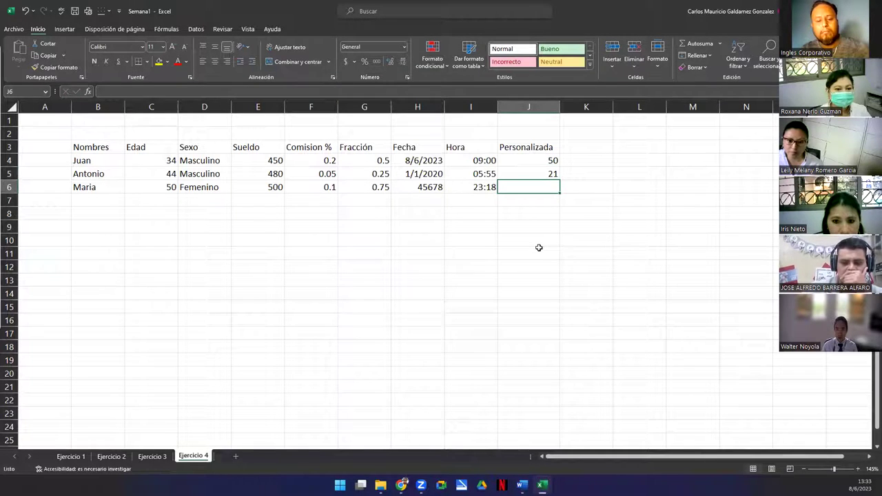
pyautogui.write('50')
pyautogui.press('Return')
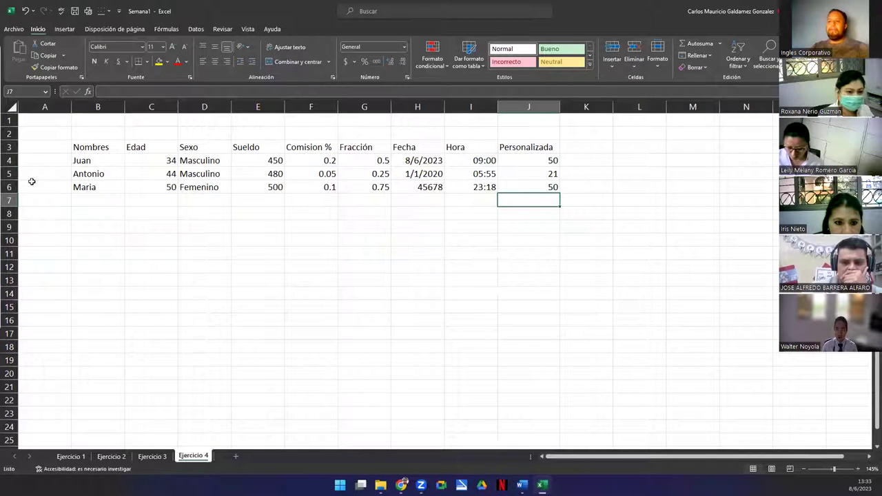
# - Review the filled practice table column by column, from Nombres through Personalizada
pyautogui.moveTo(90, 148); pyautogui.dragTo(565, 195)
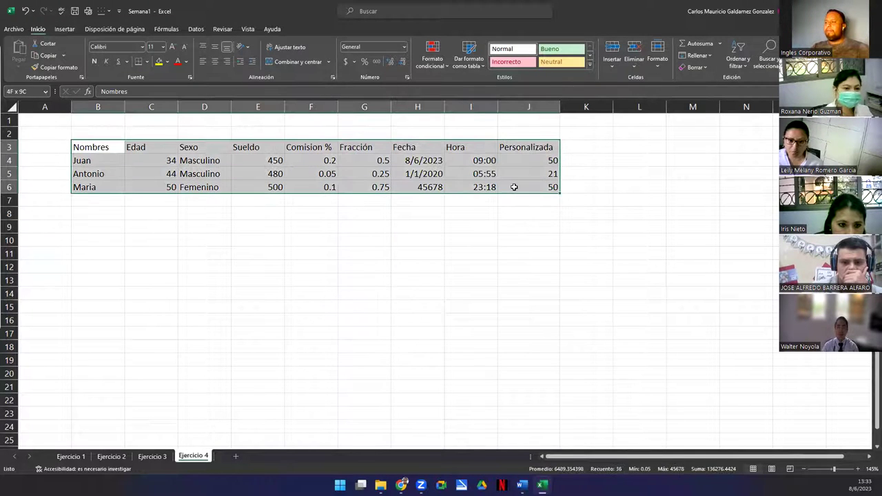
pyautogui.keyDown('ctrl'); pyautogui.scroll(2, 400, 226); pyautogui.keyUp('ctrl')
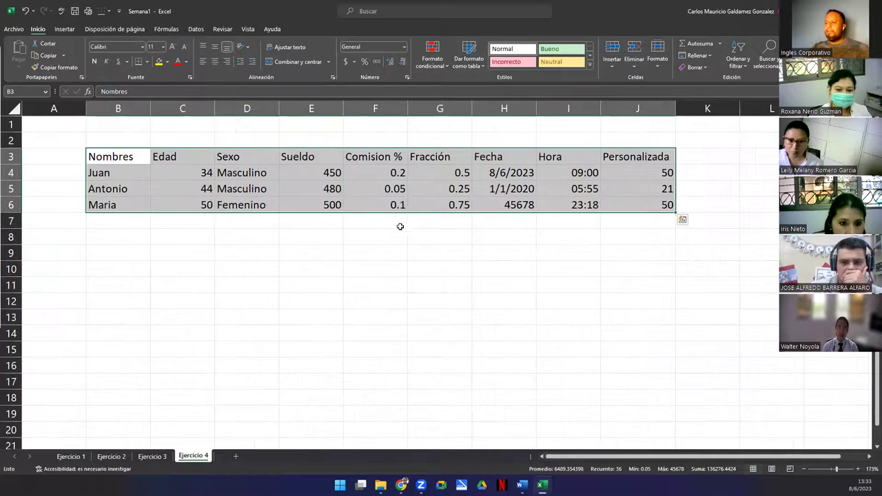
pyautogui.click(331, 186)
pyautogui.click(222, 267)
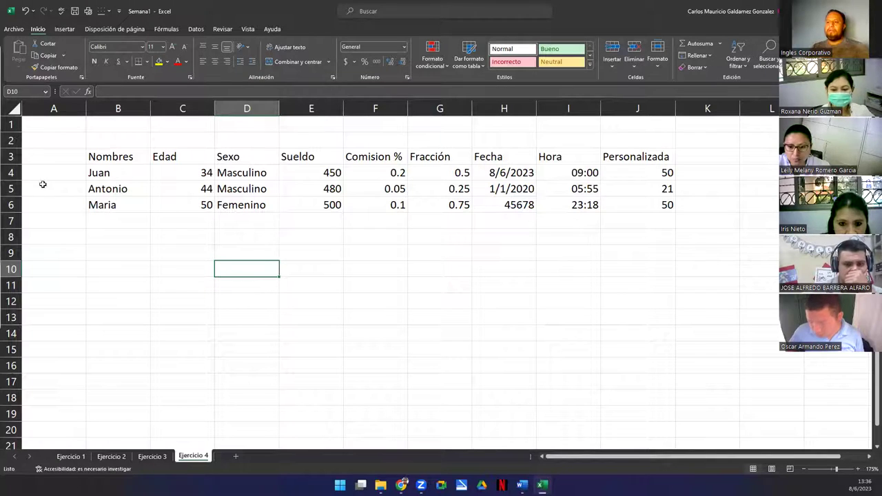
pyautogui.moveTo(123, 175); pyautogui.dragTo(122, 199)
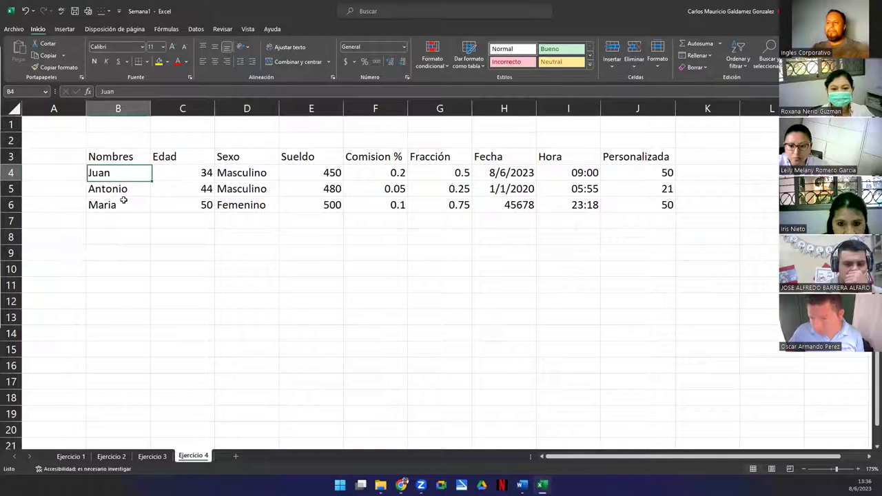
pyautogui.click(172, 177)
pyautogui.moveTo(176, 196); pyautogui.dragTo(175, 203)
pyautogui.moveTo(252, 177); pyautogui.dragTo(253, 205)
pyautogui.moveTo(316, 172); pyautogui.dragTo(315, 205)
pyautogui.moveTo(383, 169); pyautogui.dragTo(396, 203)
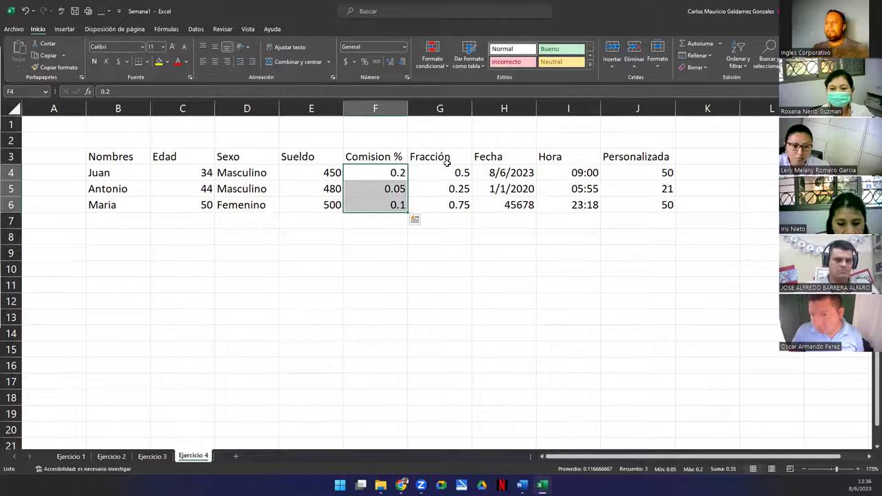
pyautogui.moveTo(451, 173); pyautogui.dragTo(453, 204)
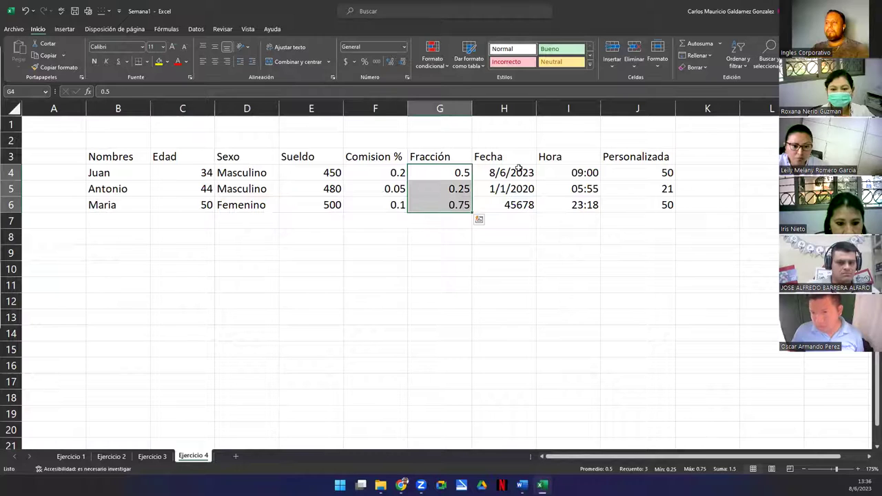
pyautogui.moveTo(516, 173); pyautogui.dragTo(522, 203)
pyautogui.moveTo(578, 173); pyautogui.dragTo(577, 204)
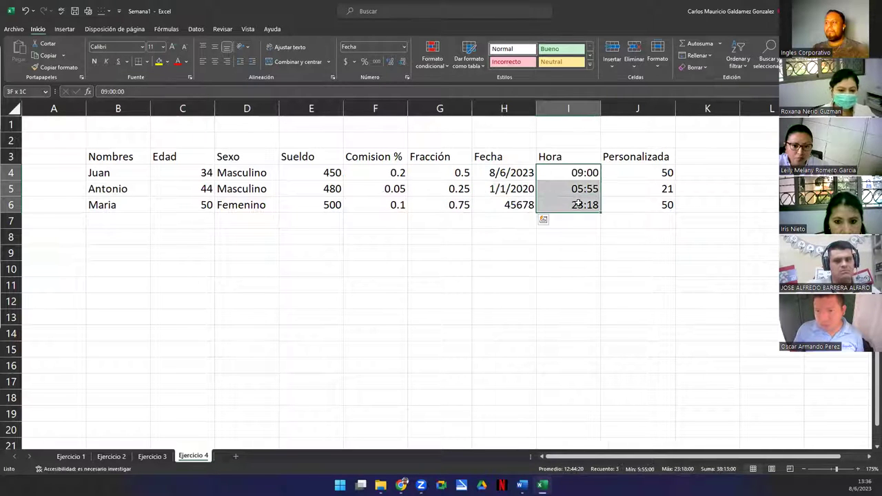
pyautogui.moveTo(641, 171); pyautogui.dragTo(643, 204)
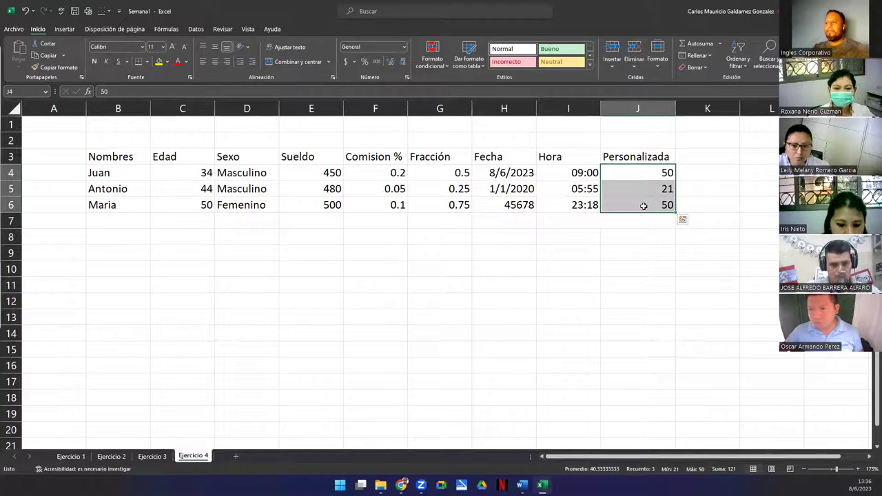
pyautogui.click(349, 249)
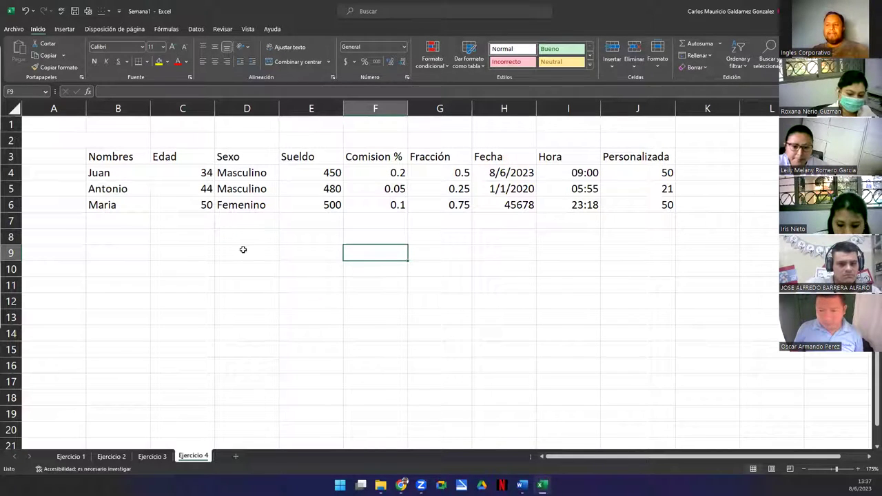
# - Apply the General number format to the entries in B4 to B6 under Nombres
pyautogui.moveTo(109, 173); pyautogui.dragTo(124, 216)
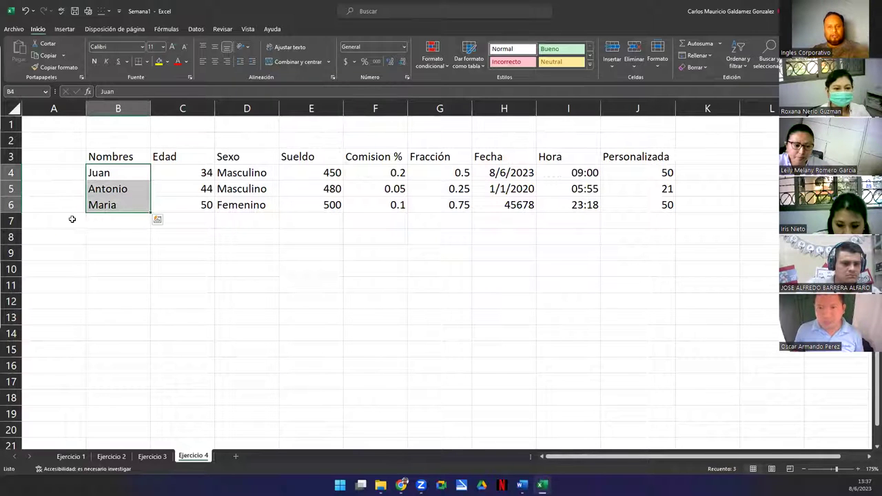
pyautogui.moveTo(118, 156); pyautogui.dragTo(622, 158)
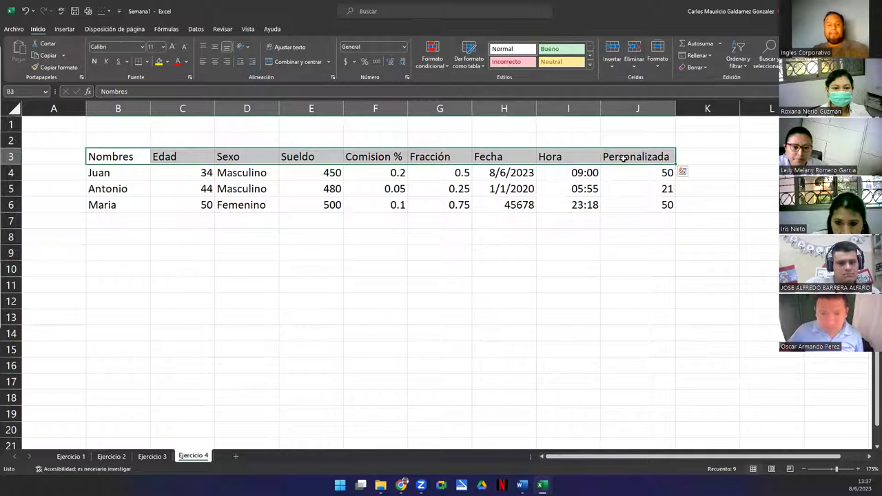
pyautogui.click(127, 239)
pyautogui.moveTo(118, 175); pyautogui.dragTo(121, 205)
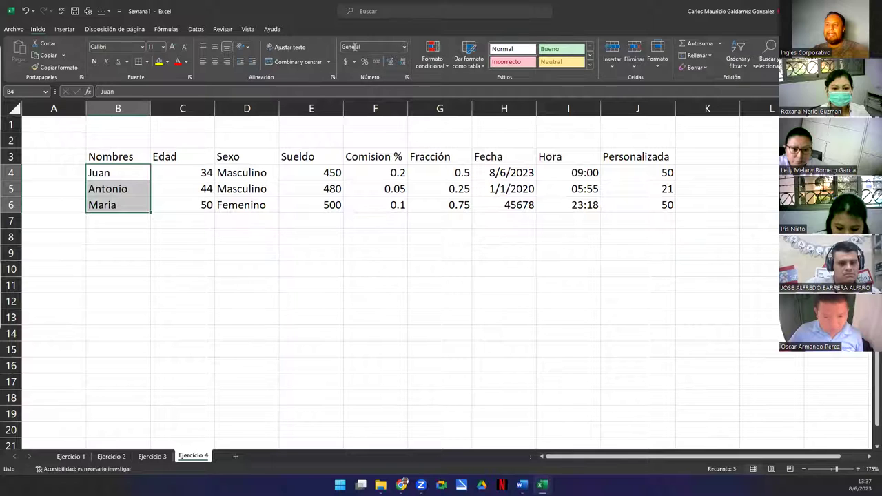
pyautogui.click(403, 46)
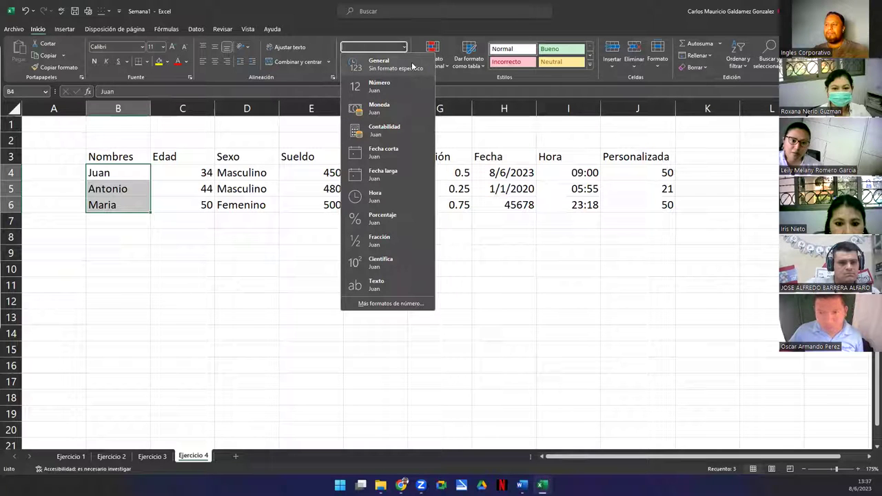
pyautogui.click(412, 66)
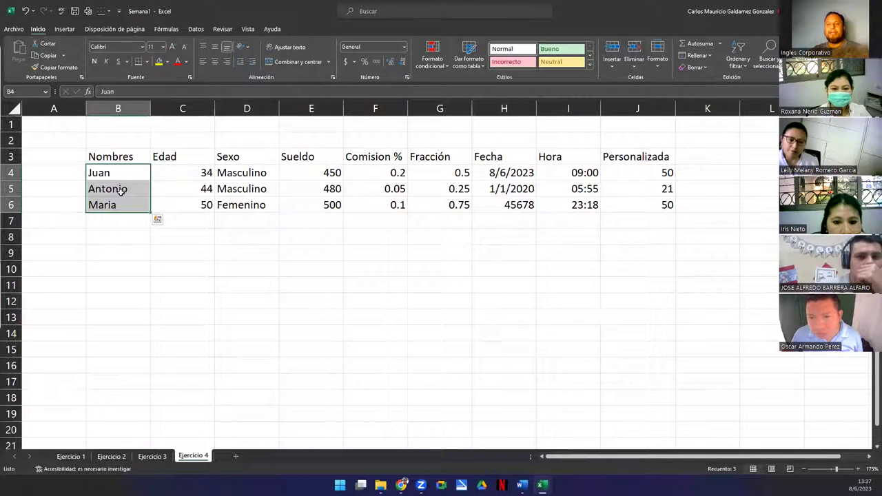
# - Review the entries in rows 4 to 6 one column at a time, from Edad through Fecha
pyautogui.moveTo(181, 178); pyautogui.dragTo(182, 209)
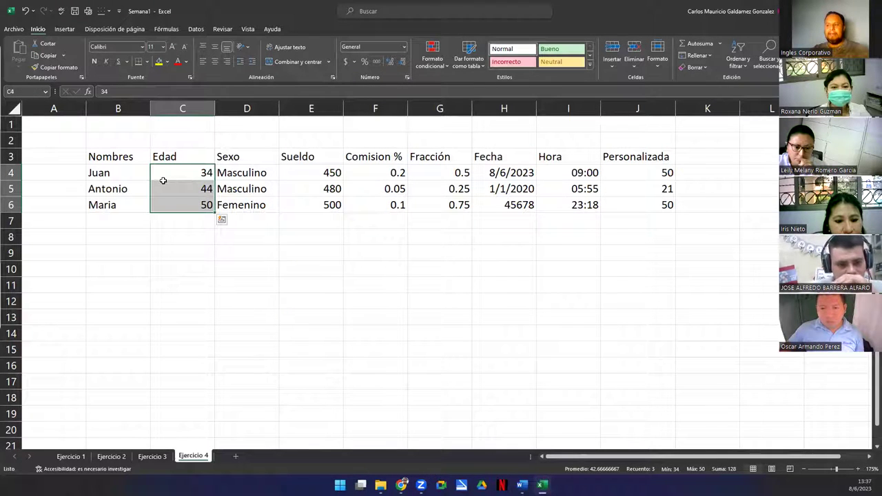
pyautogui.moveTo(242, 174); pyautogui.dragTo(245, 206)
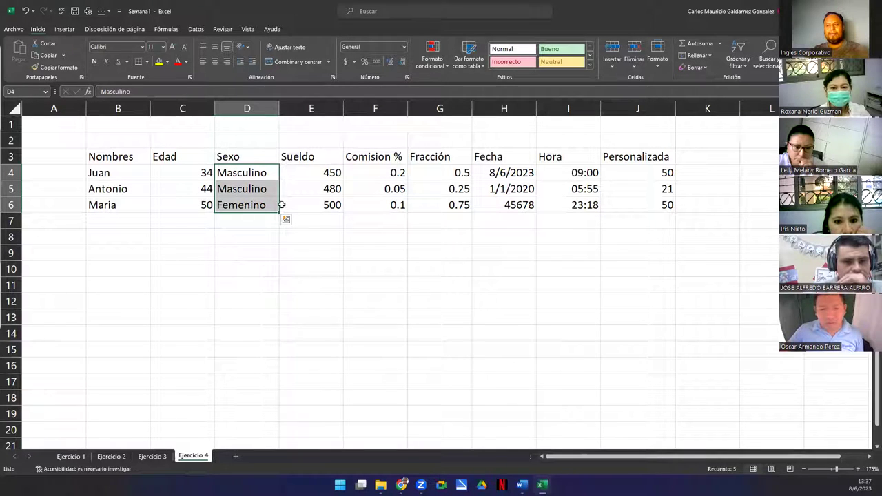
pyautogui.moveTo(287, 172); pyautogui.dragTo(299, 206)
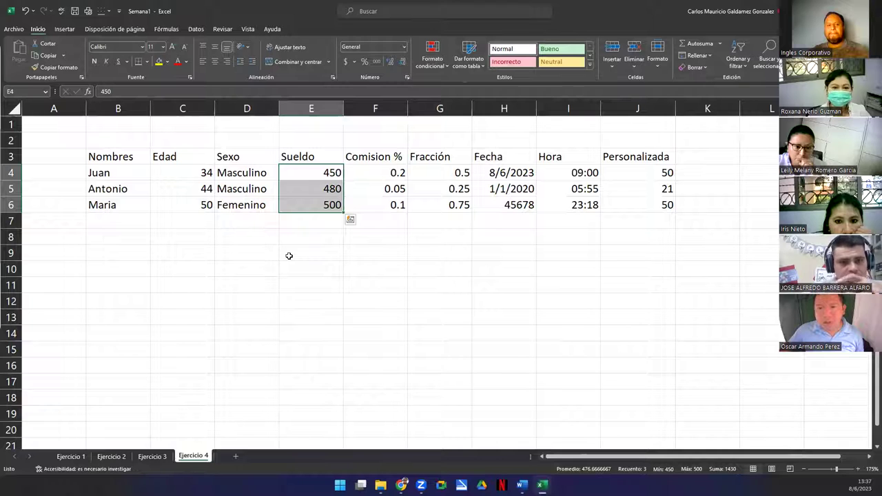
pyautogui.moveTo(377, 173); pyautogui.dragTo(382, 203)
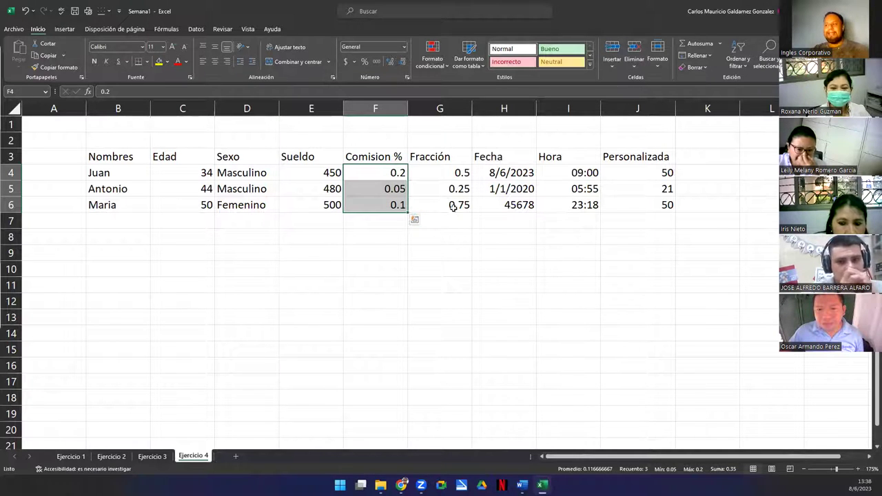
pyautogui.moveTo(436, 171); pyautogui.dragTo(441, 201)
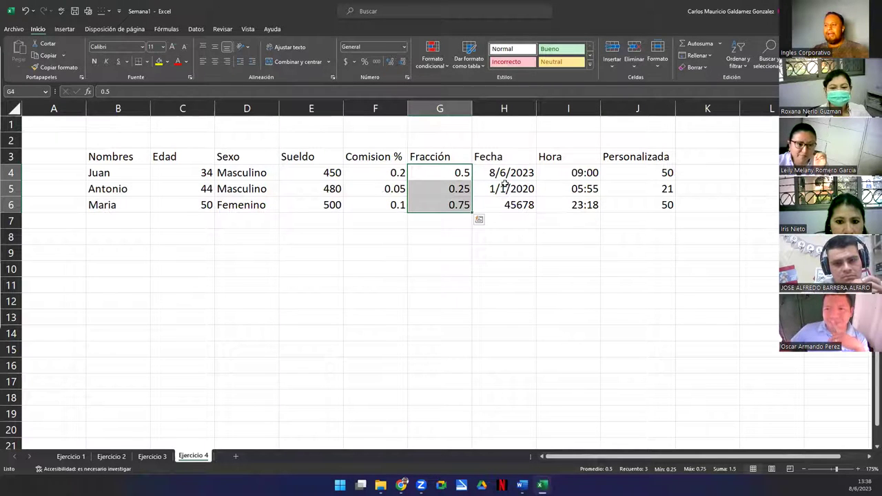
pyautogui.moveTo(506, 172); pyautogui.dragTo(507, 204)
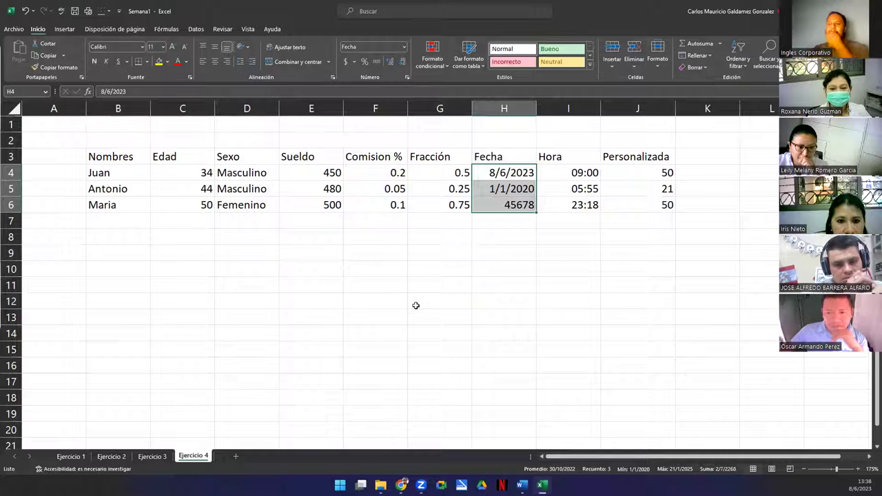
# - Examine the individual cells under Fecha, Fracción, Hora and Personalizada and the number format each one carries
pyautogui.click(501, 204)
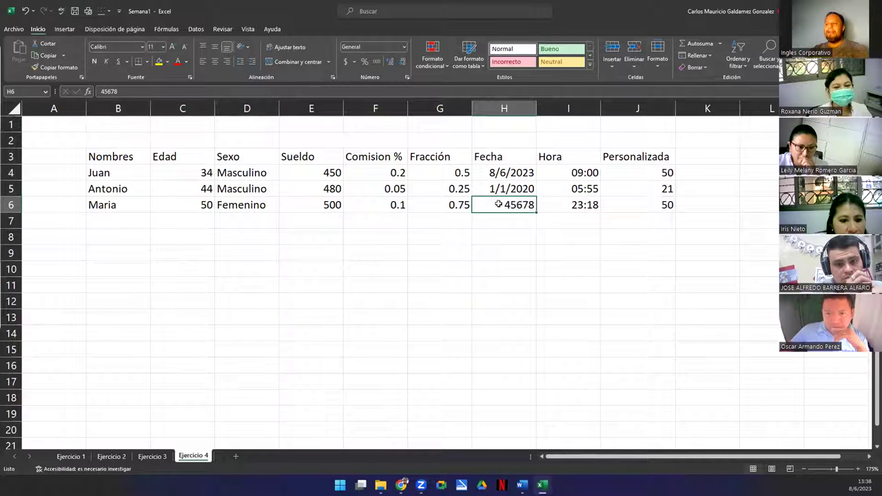
pyautogui.click(489, 189)
pyautogui.click(494, 175)
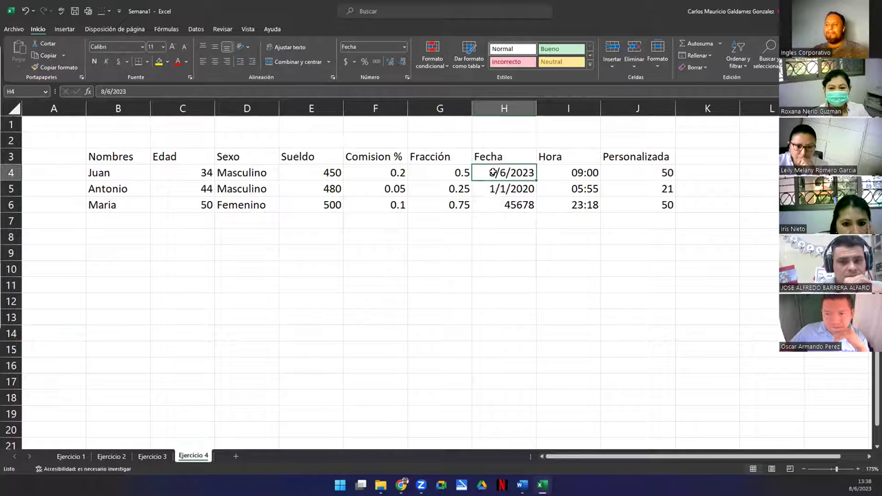
pyautogui.click(451, 172)
pyautogui.click(447, 192)
pyautogui.click(449, 208)
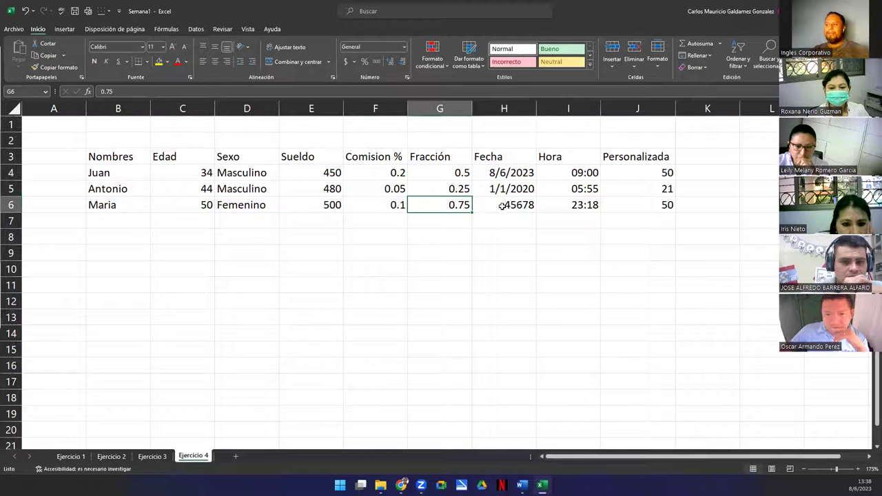
pyautogui.click(502, 207)
pyautogui.click(561, 207)
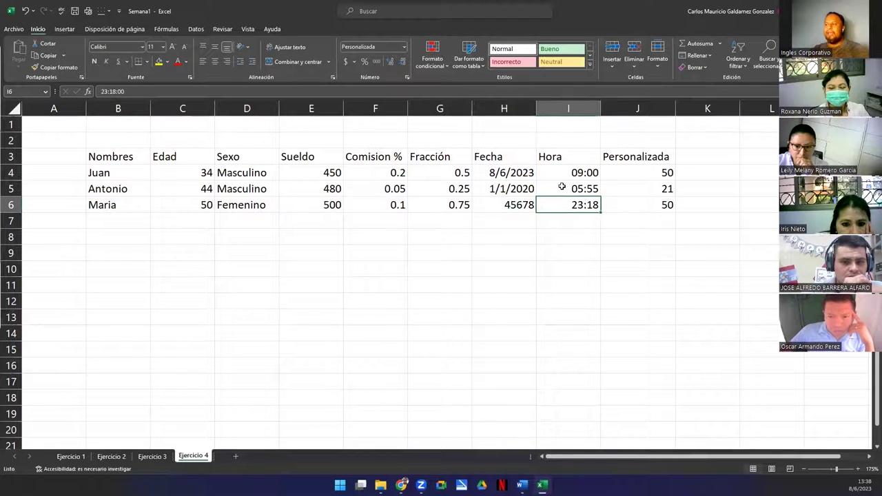
pyautogui.click(564, 186)
pyautogui.click(562, 171)
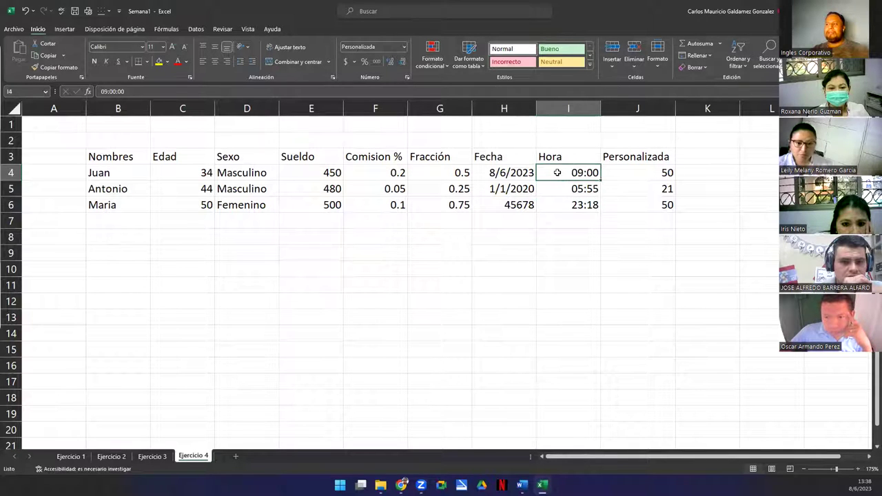
pyautogui.click(557, 184)
pyautogui.click(560, 205)
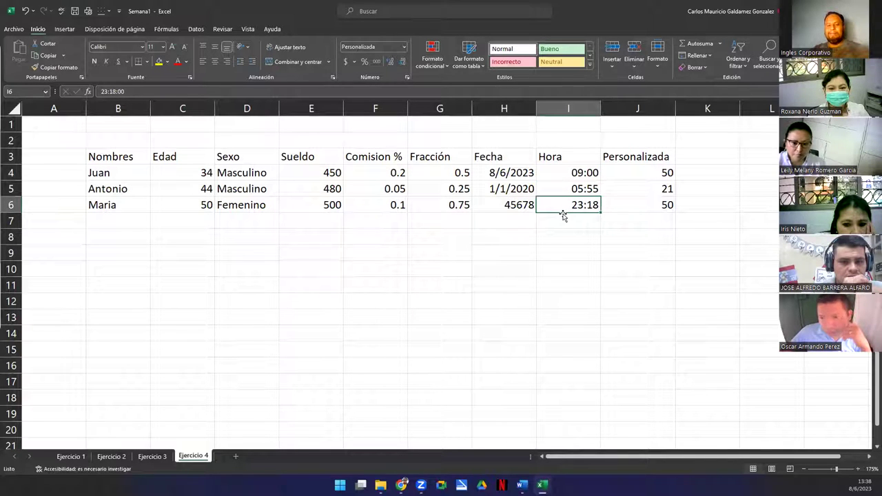
pyautogui.moveTo(572, 173); pyautogui.dragTo(565, 204)
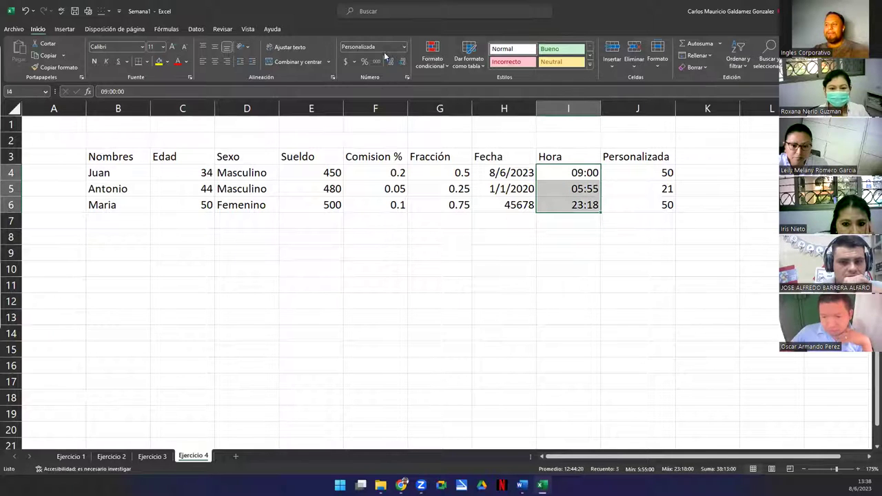
pyautogui.click(628, 182)
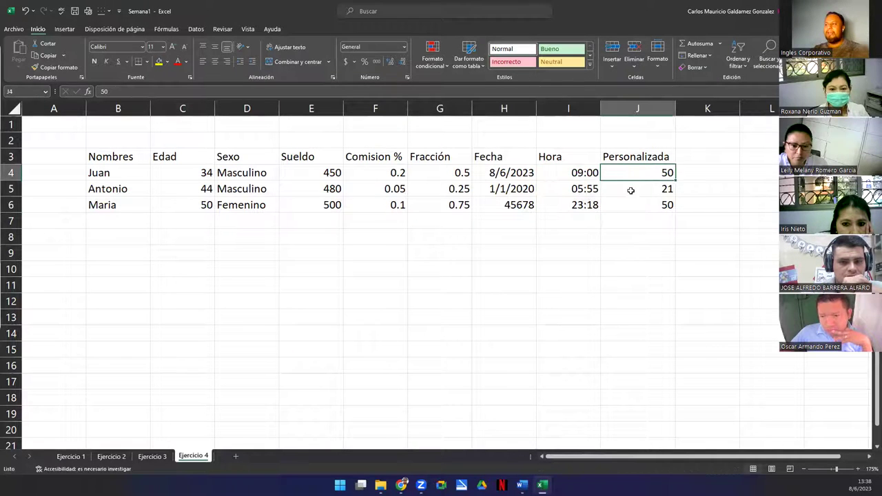
pyautogui.click(630, 190)
pyautogui.click(635, 205)
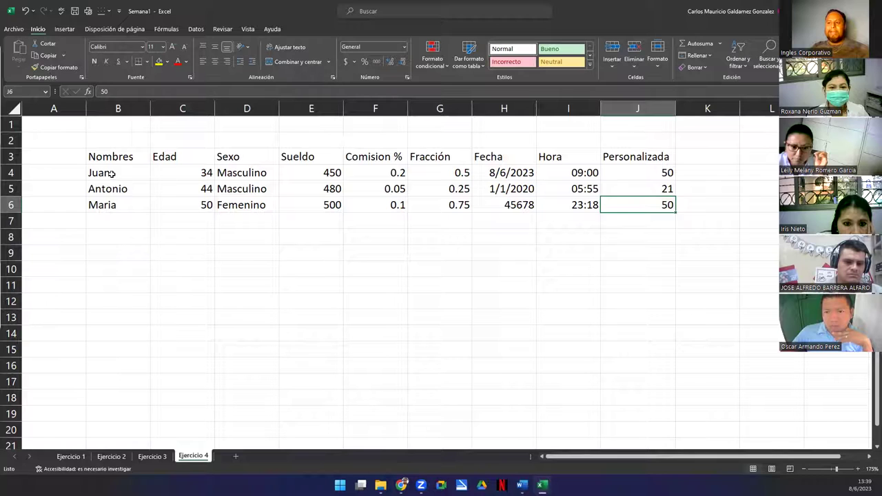
# - Apply the Bueno cell style to the Nombres and Sexo entries in B4 to B6 and D4 to D6
pyautogui.moveTo(112, 176); pyautogui.dragTo(125, 203)
pyautogui.keyDown('ctrl'); pyautogui.moveTo(240, 172); pyautogui.dragTo(247, 205); pyautogui.keyUp('ctrl')
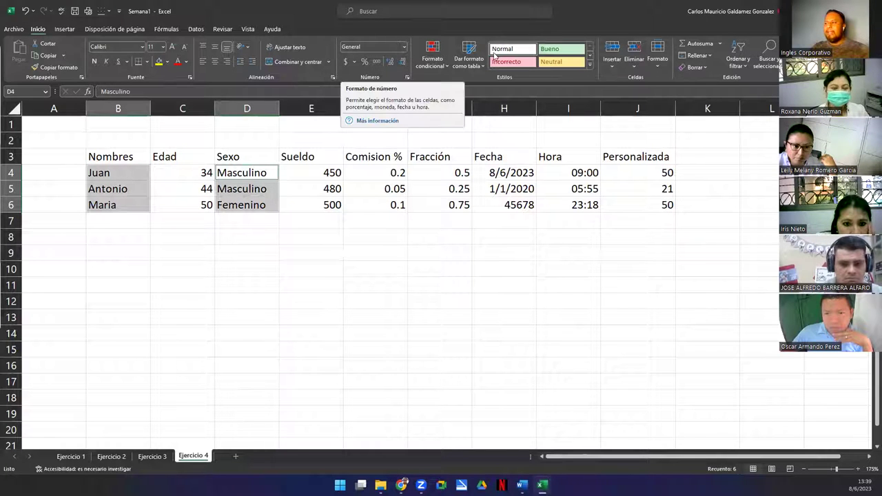
pyautogui.click(550, 51)
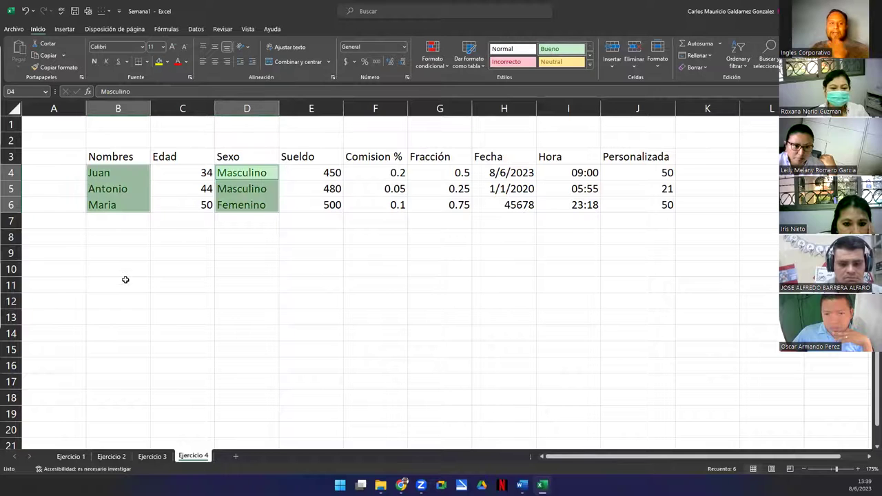
pyautogui.click(172, 270)
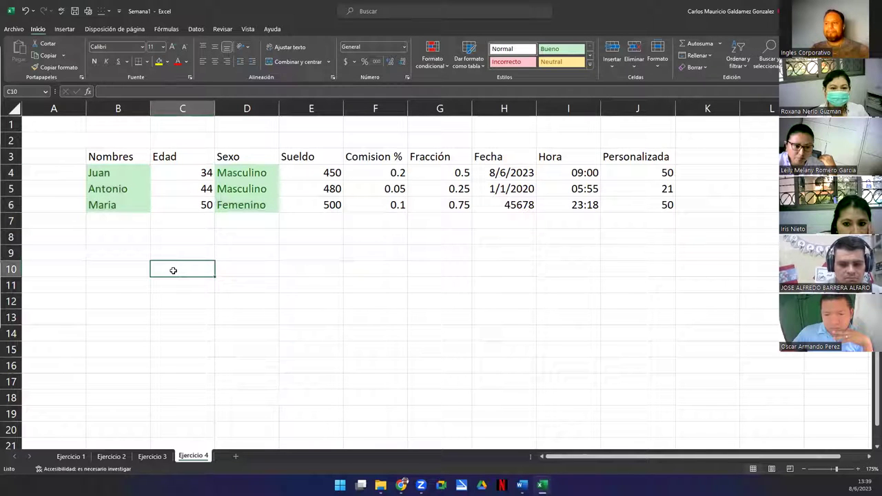
# - Format the ages in C4 to C6 as Número with 0 decimal places
pyautogui.moveTo(195, 173); pyautogui.dragTo(197, 211)
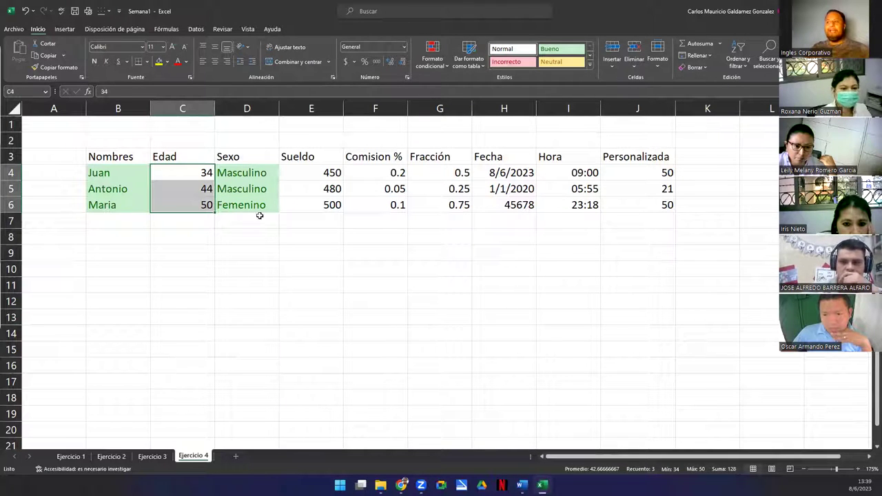
pyautogui.click(403, 47)
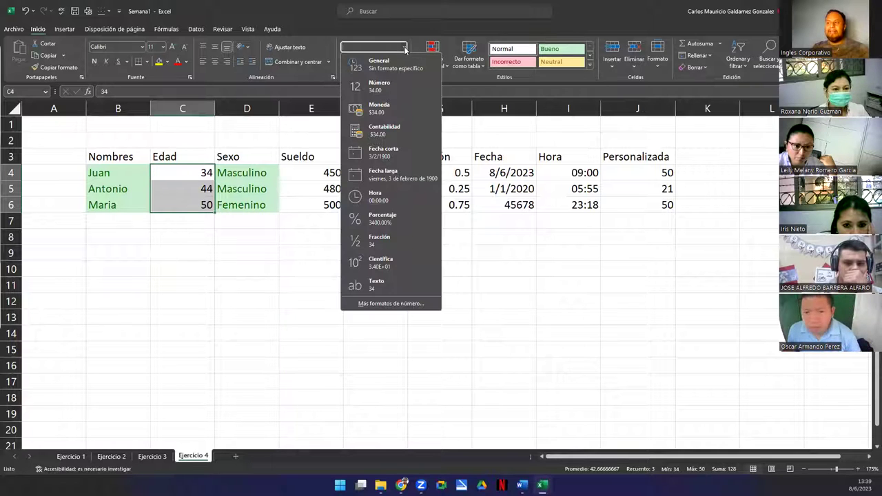
pyautogui.click(397, 90)
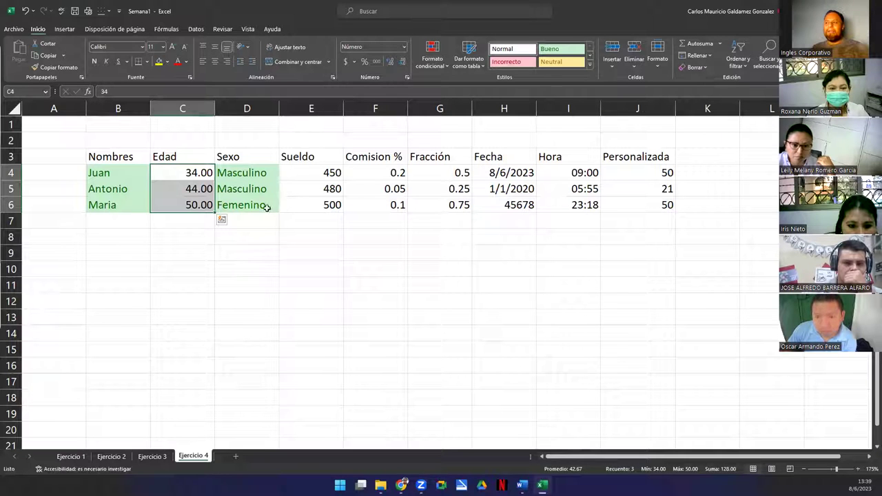
pyautogui.click(407, 78)
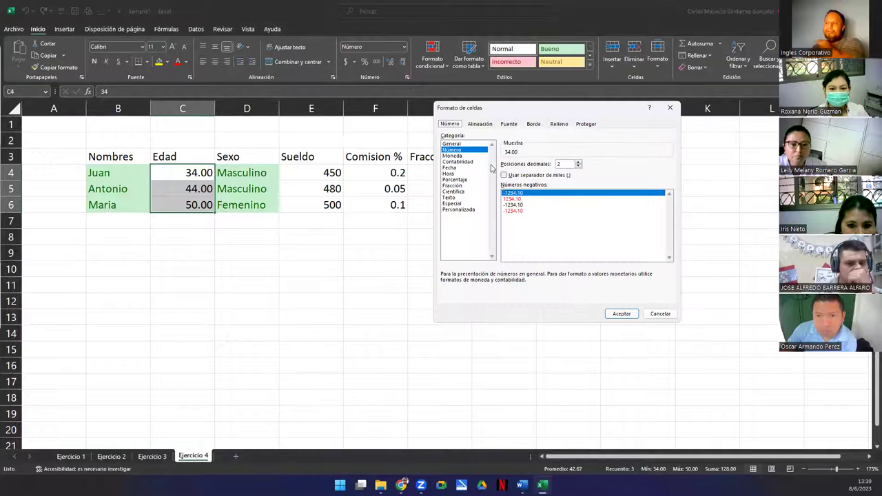
pyautogui.click(578, 167)
pyautogui.click(578, 166)
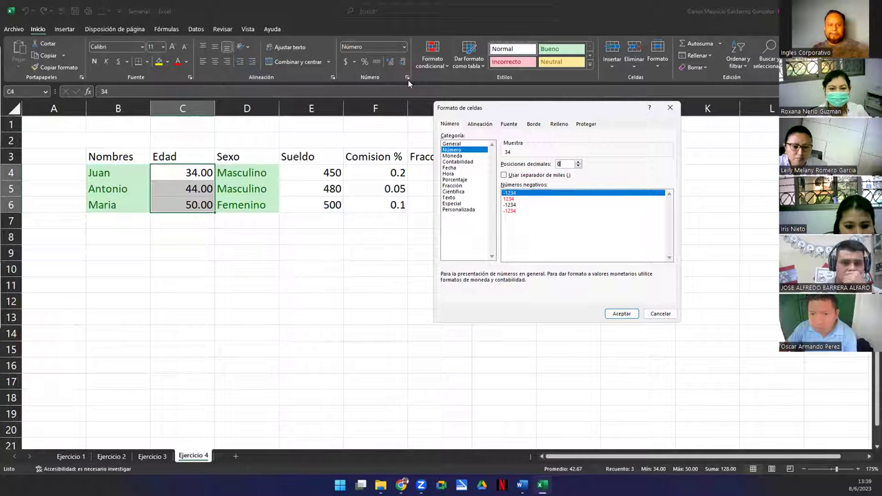
pyautogui.click(623, 314)
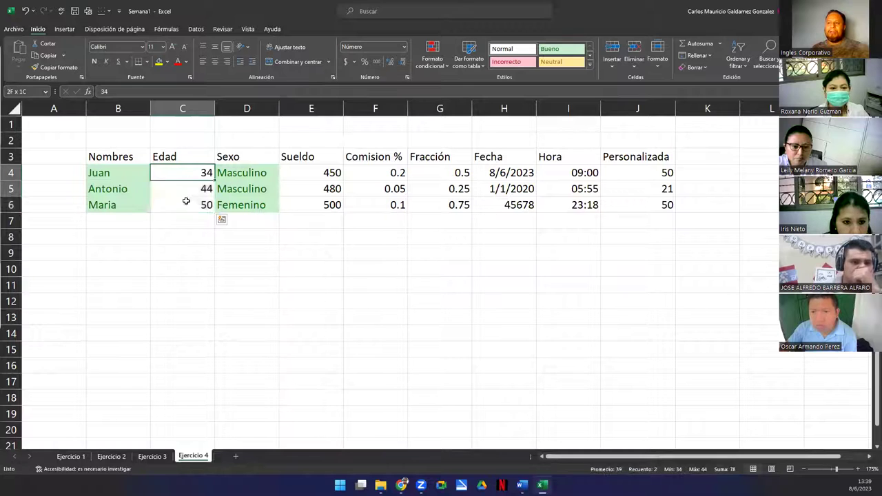
# - Center the ages in C4 to C6 horizontally and apply the Bueno cell style to them
pyautogui.click(214, 61)
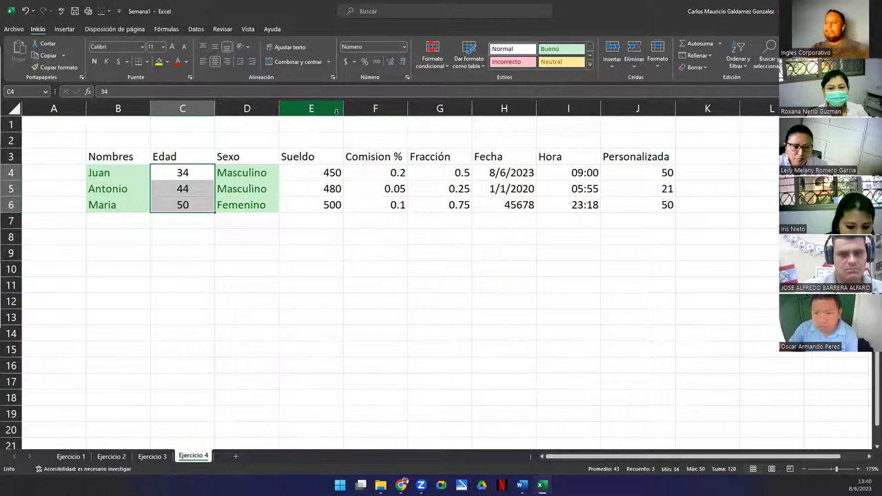
pyautogui.click(549, 49)
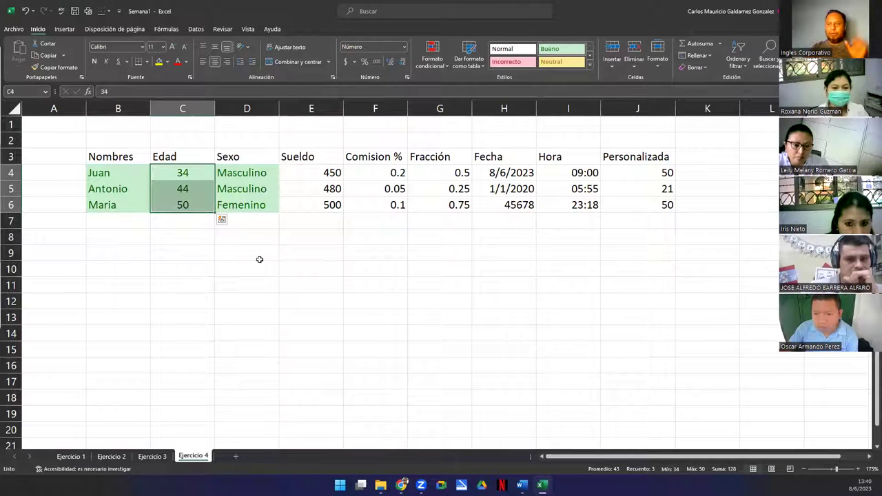
pyautogui.click(237, 269)
# - Apply the Moneda number format to the salaries in E4 to E6 under Sueldo
pyautogui.moveTo(309, 170); pyautogui.dragTo(300, 214)
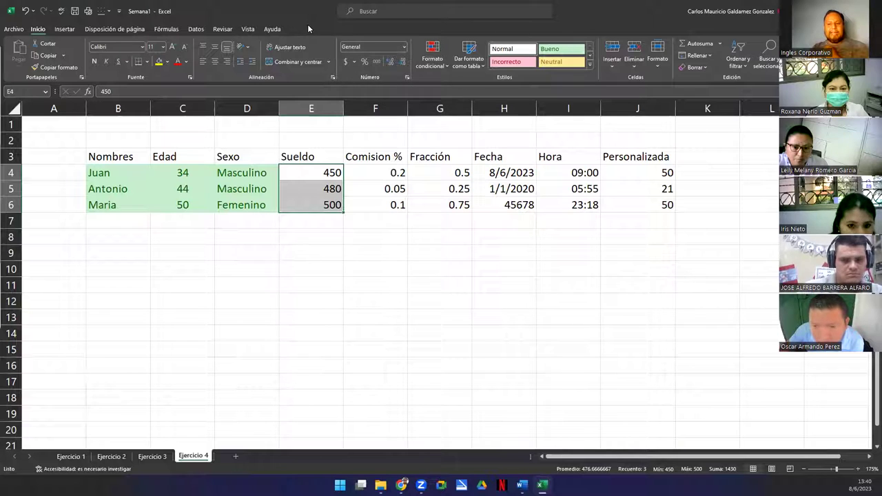
pyautogui.click(404, 46)
pyautogui.click(378, 109)
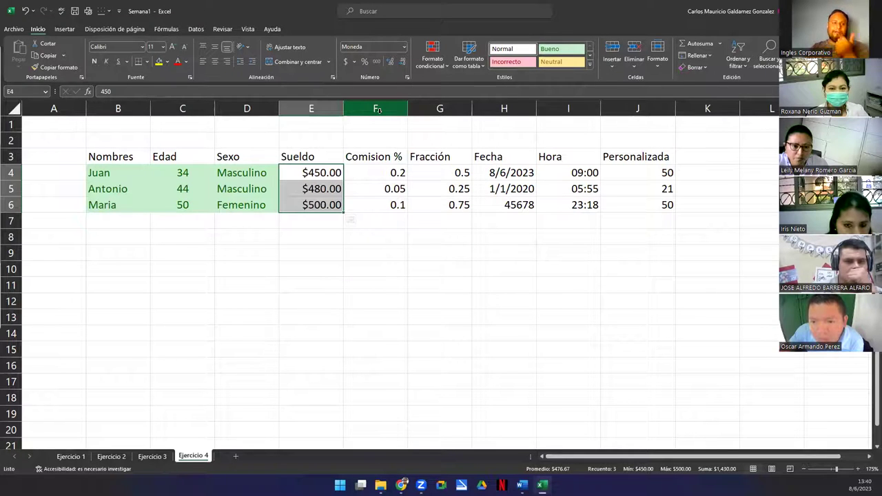
# - Apply the Contabilidad number format and the Bueno cell style to the salaries in E4 to E6
pyautogui.click(406, 45)
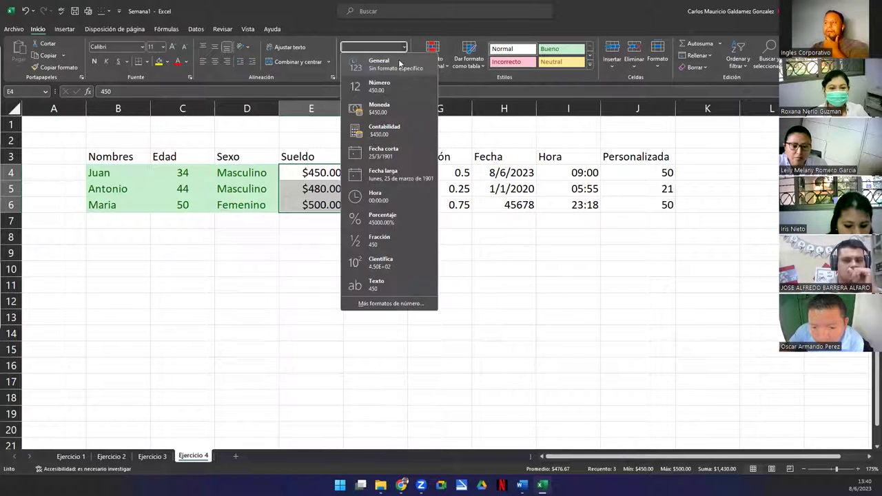
pyautogui.click(383, 130)
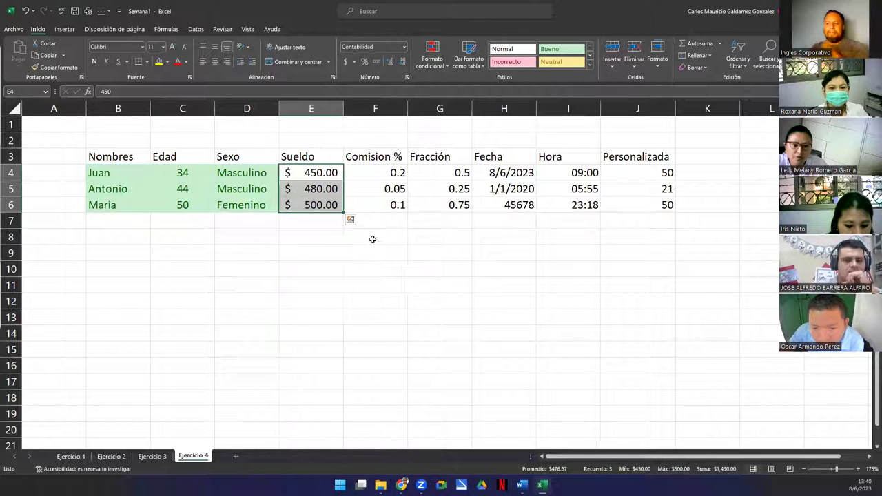
pyautogui.click(329, 252)
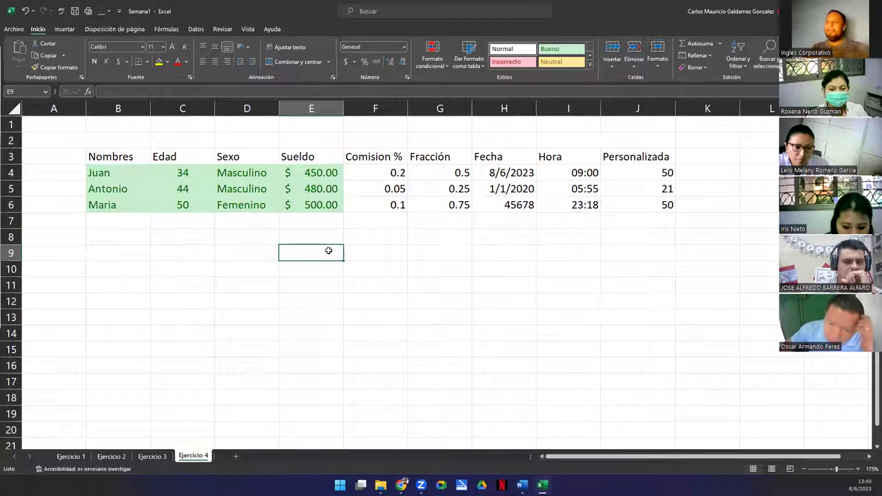
# - Format the commissions in F4 to F6 as Porcentaje with 0 decimal places
pyautogui.moveTo(364, 173); pyautogui.dragTo(363, 202)
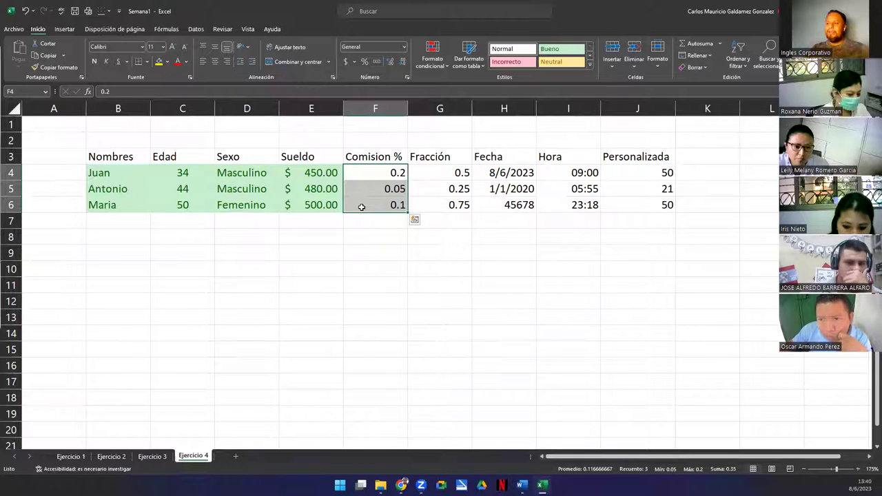
pyautogui.click(406, 46)
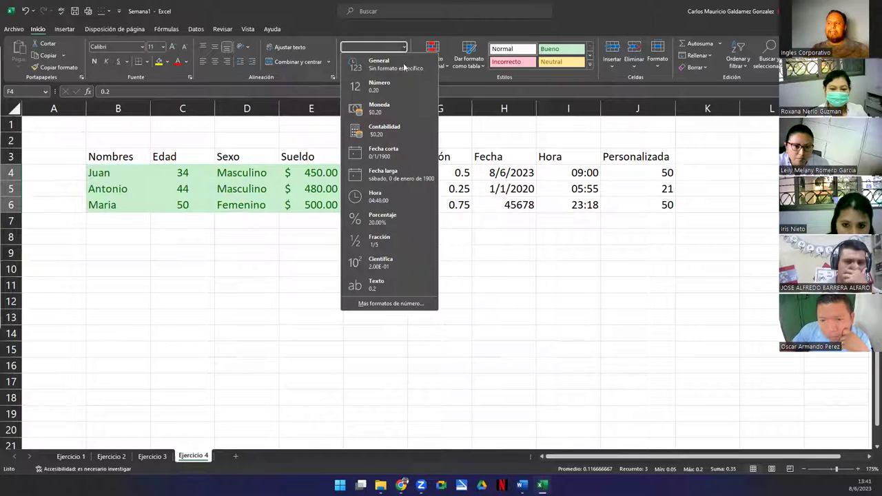
pyautogui.click(383, 222)
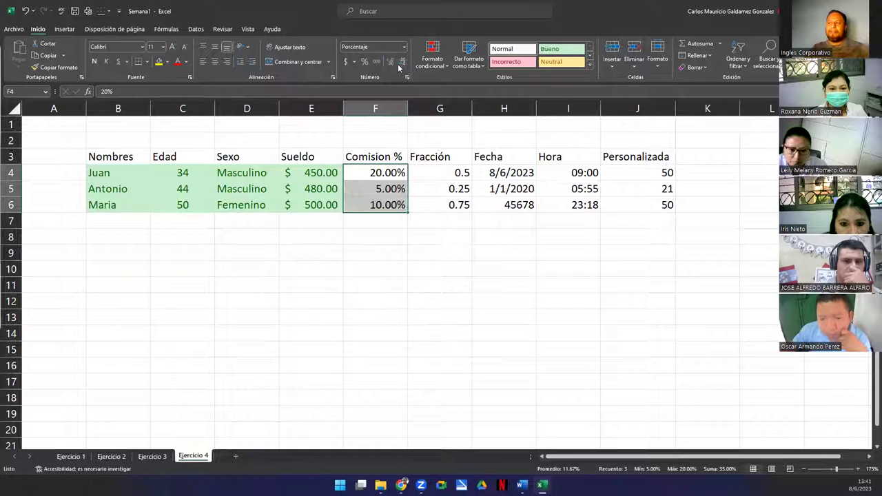
pyautogui.click(408, 79)
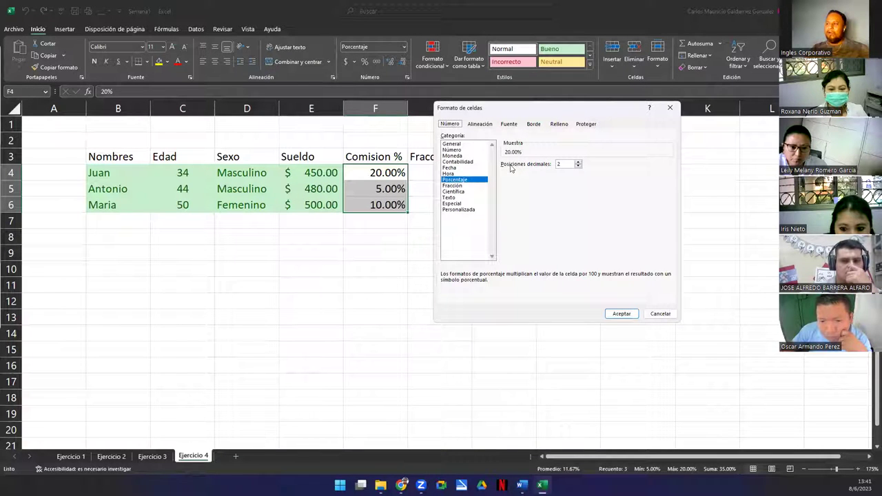
pyautogui.click(578, 166)
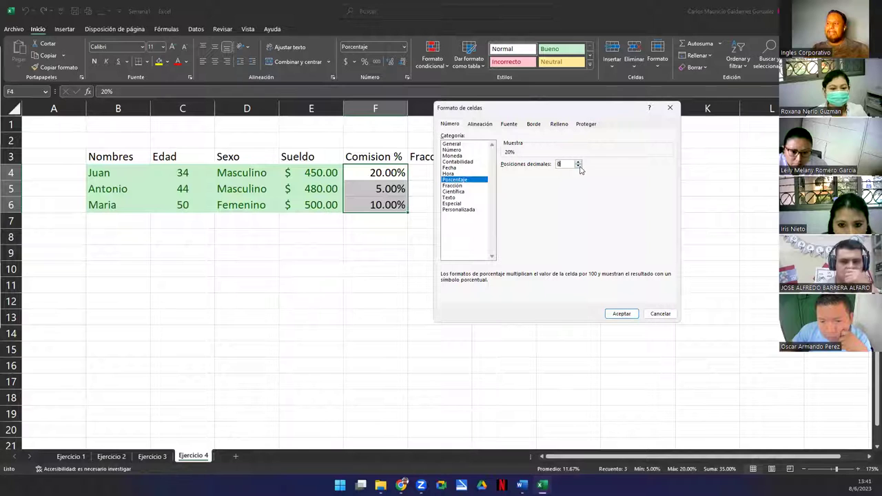
pyautogui.click(619, 315)
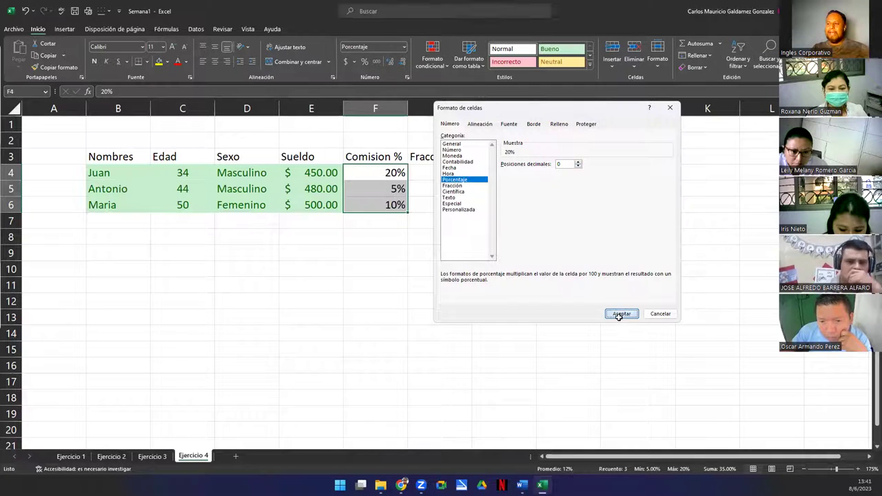
# - Center the commissions in F4 to F6 horizontally and apply the Bueno cell style to them
pyautogui.click(215, 63)
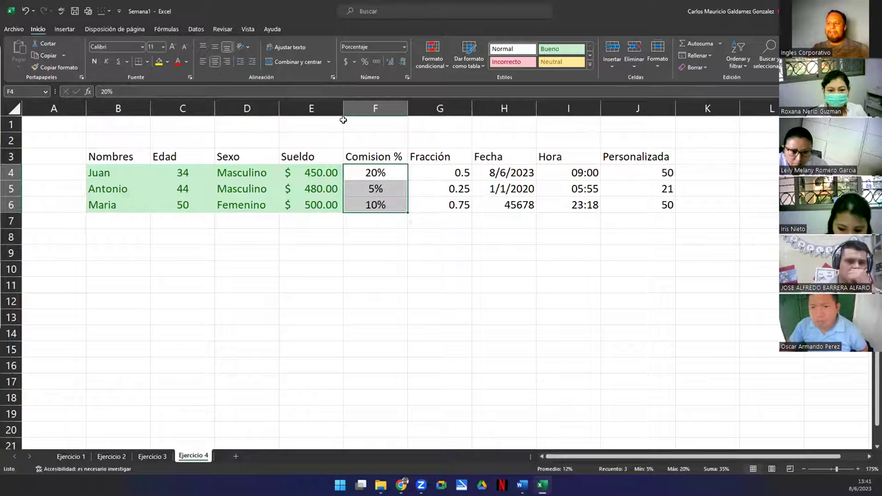
pyautogui.click(426, 231)
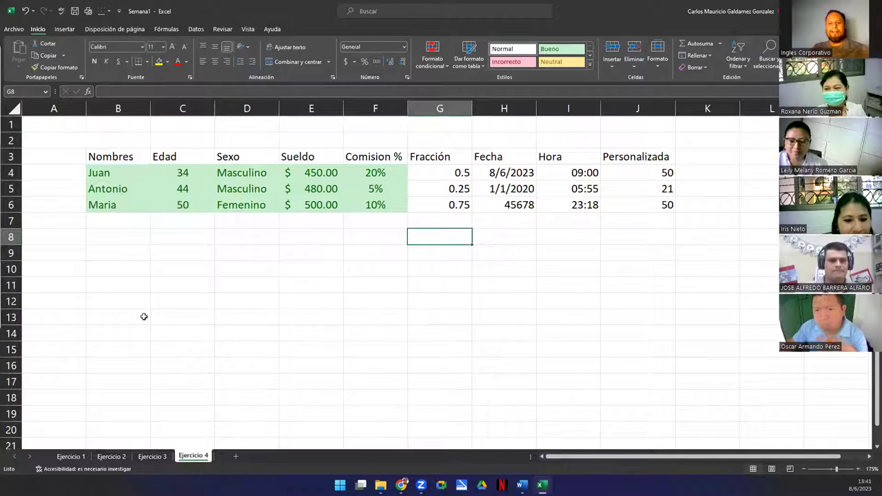
pyautogui.click(174, 212)
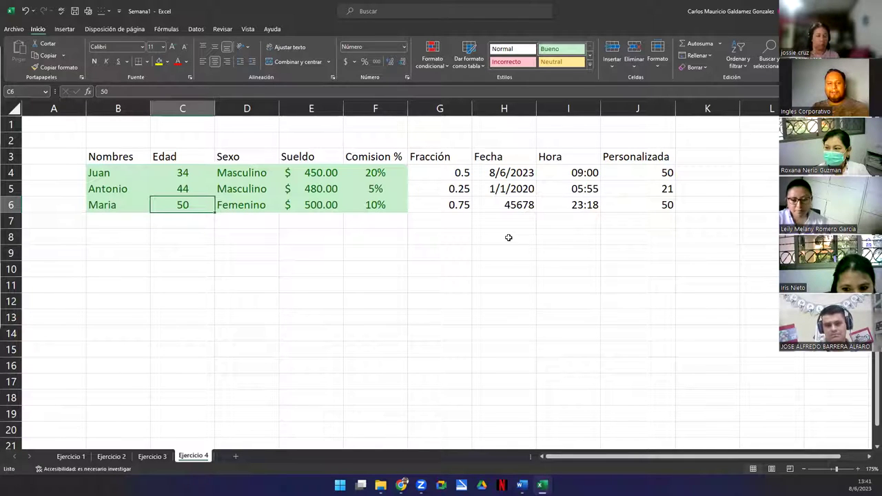
pyautogui.moveTo(576, 174); pyautogui.dragTo(574, 205)
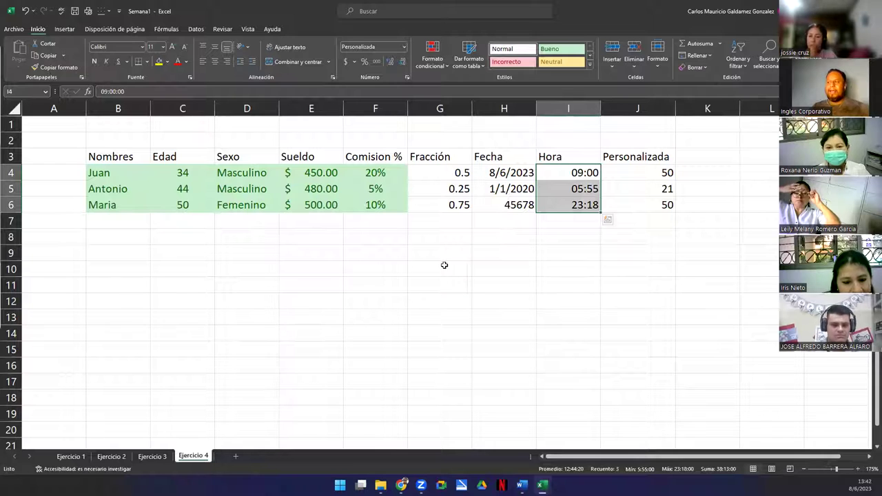
pyautogui.click(421, 235)
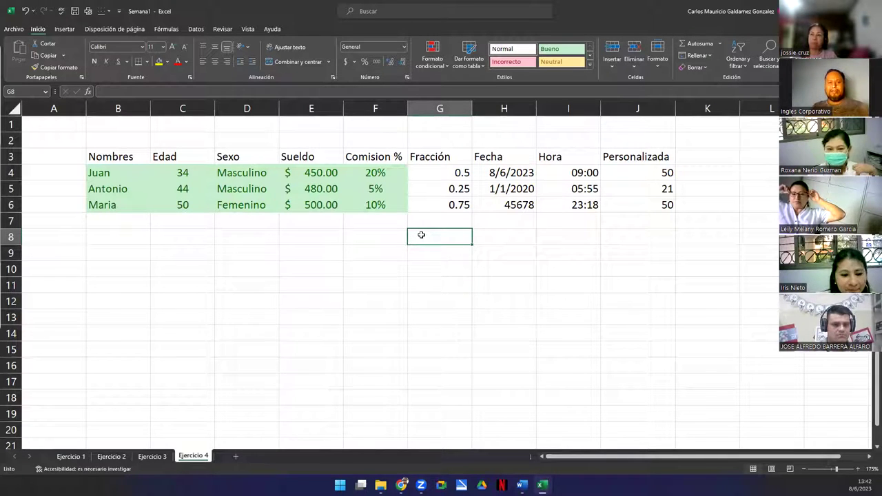
# - Apply the Fracción number format to the values in G4 to G6
pyautogui.moveTo(429, 171); pyautogui.dragTo(432, 210)
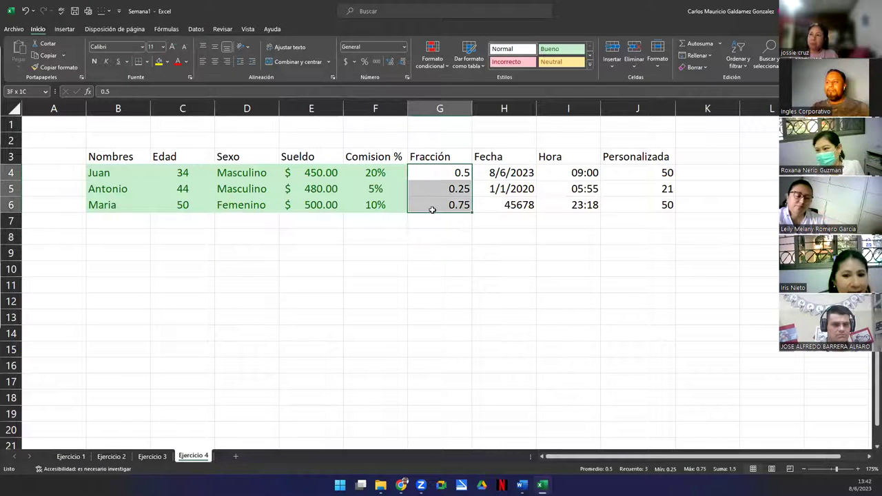
pyautogui.click(404, 49)
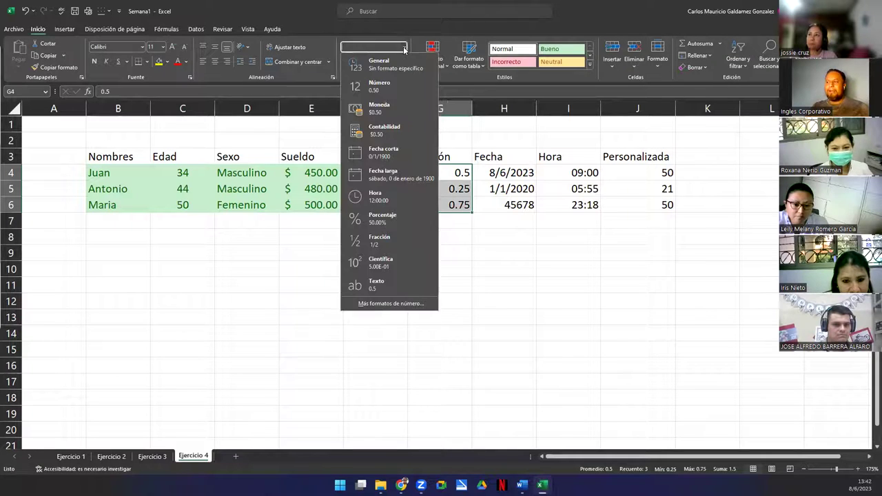
pyautogui.click(390, 238)
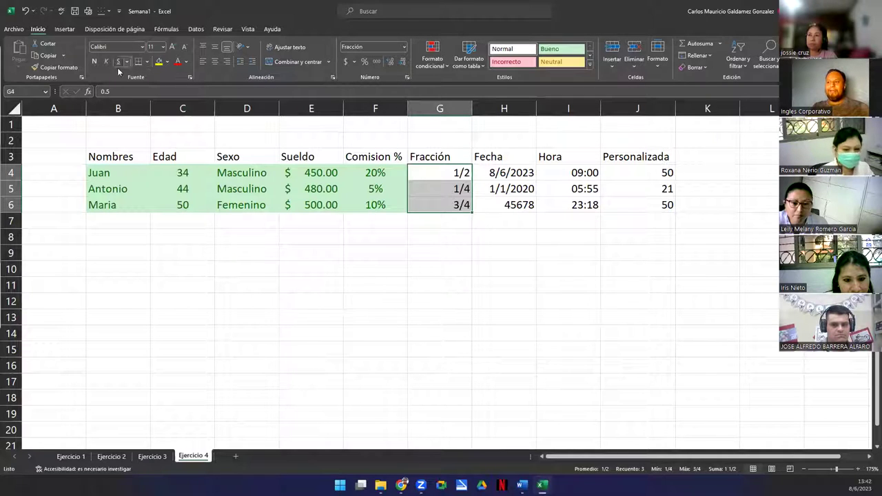
# - Center the fractions in G4 to G6 horizontally and apply the Bueno cell style to them
pyautogui.click(215, 62)
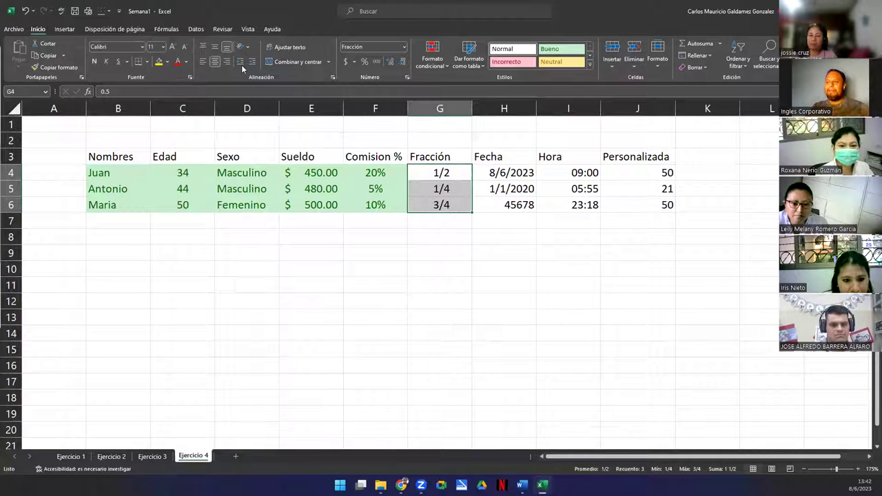
pyautogui.click(549, 49)
# - Add all borders to the data in B4 to J6 and to the header cells B3 to J3
pyautogui.moveTo(141, 172); pyautogui.dragTo(624, 205)
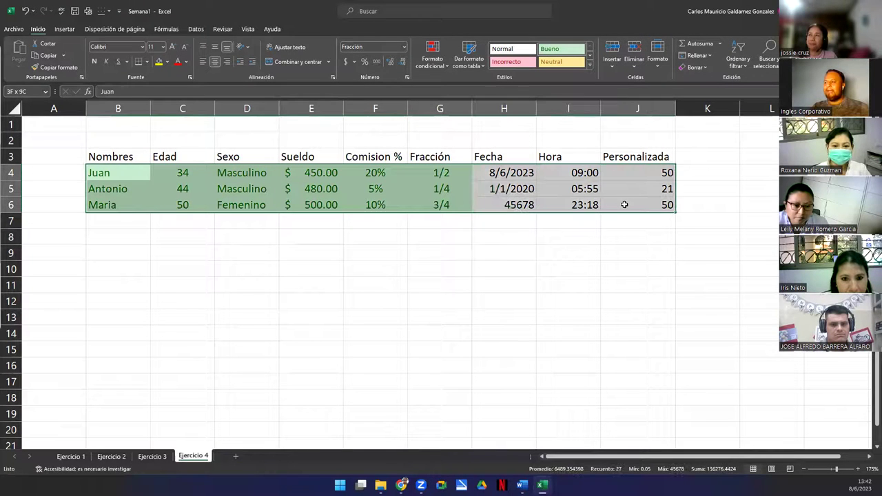
pyautogui.click(146, 62)
pyautogui.click(165, 153)
pyautogui.moveTo(110, 157); pyautogui.dragTo(611, 162)
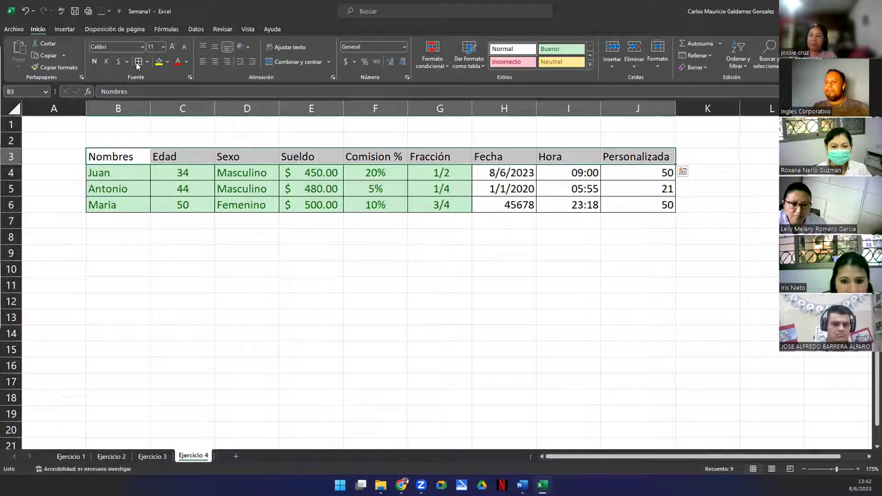
pyautogui.click(501, 207)
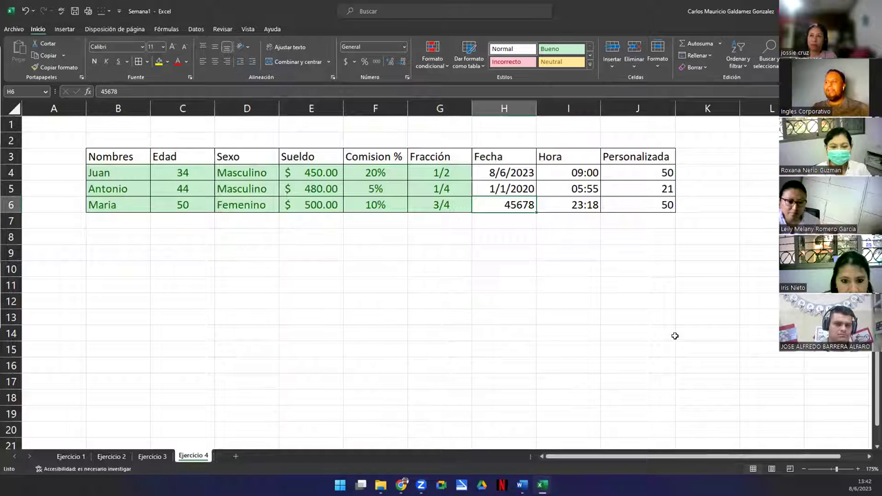
pyautogui.moveTo(494, 172); pyautogui.dragTo(500, 205)
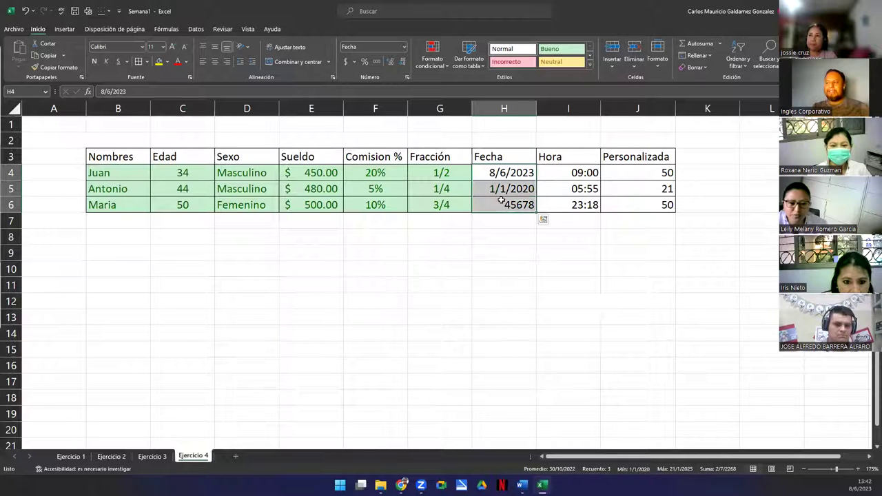
pyautogui.click(193, 313)
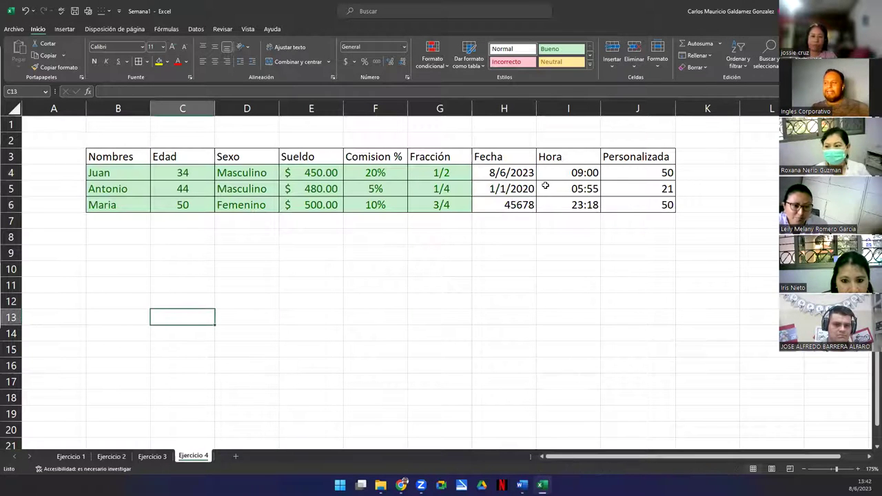
pyautogui.click(498, 173)
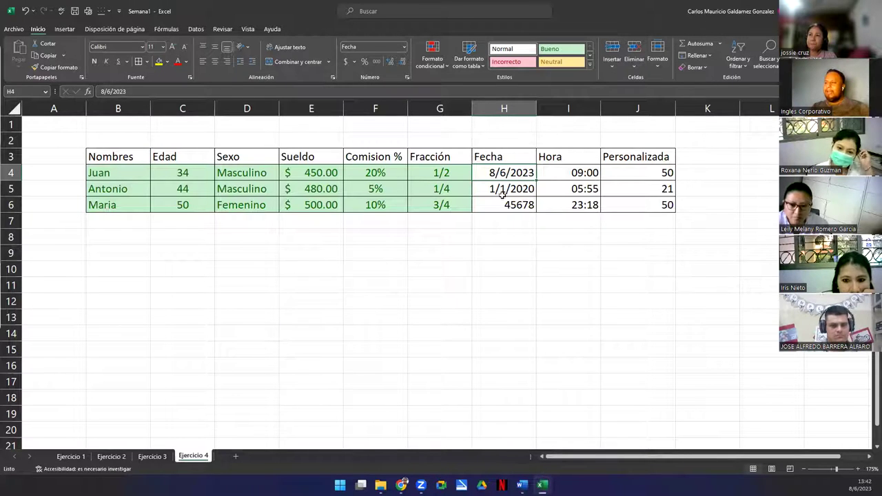
pyautogui.click(481, 190)
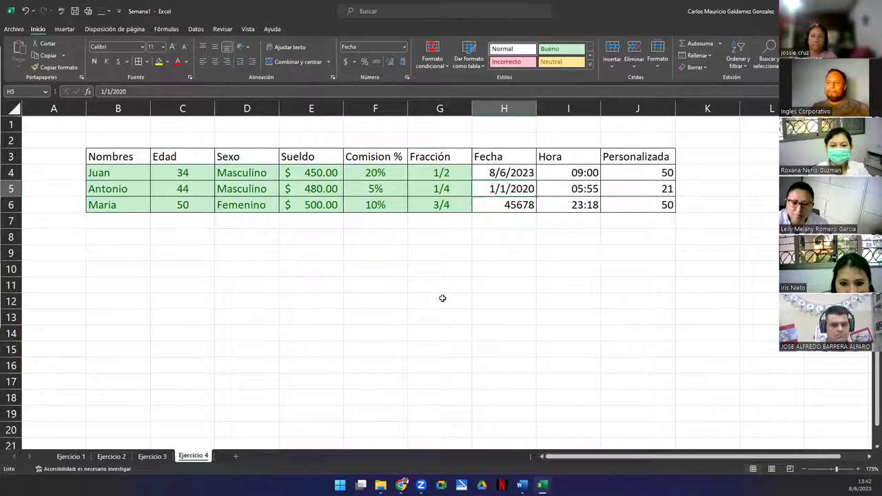
# - Apply the Fecha corta number format to cell H6 in the Fecha column
pyautogui.click(484, 201)
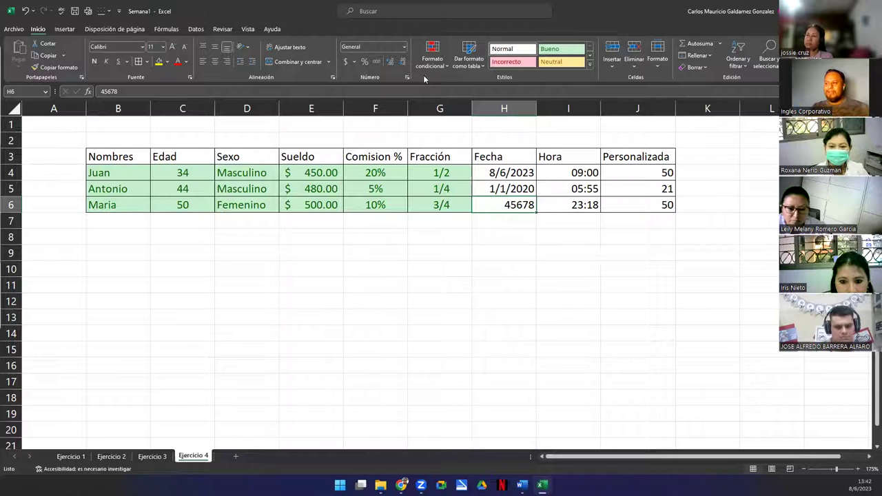
pyautogui.click(404, 47)
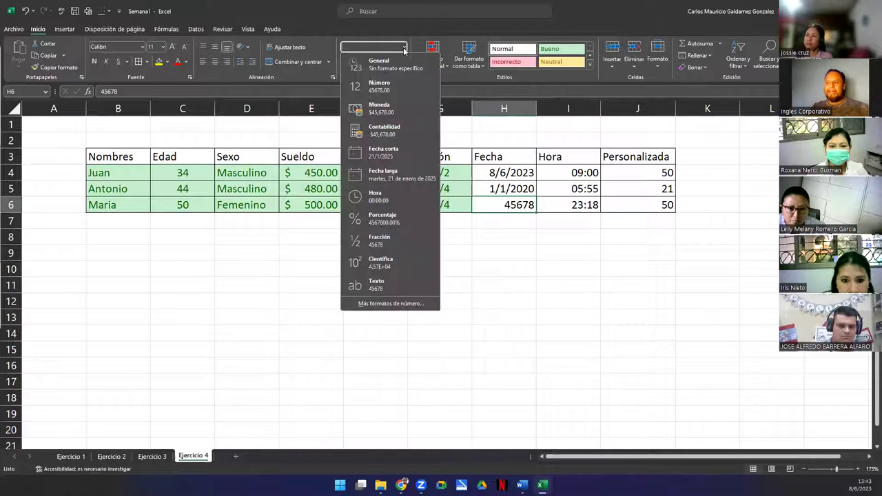
pyautogui.click(396, 158)
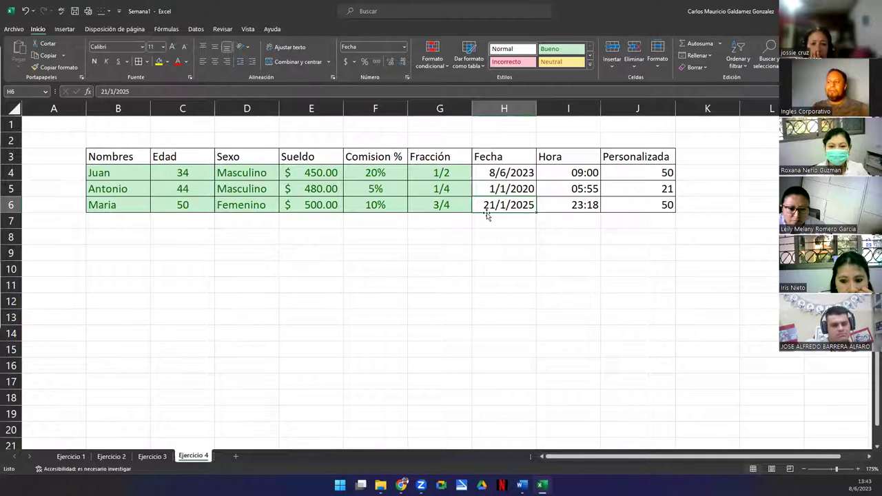
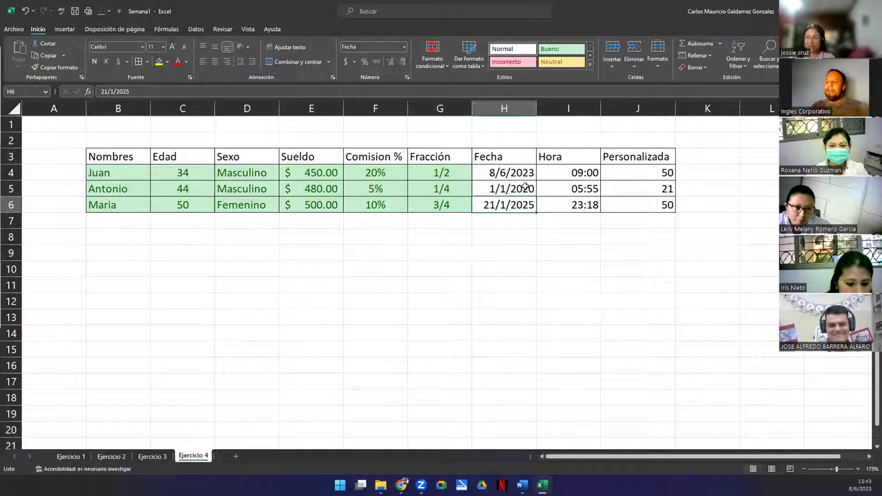
# - Widen column H and format the dates in H4 to H6 with the Fecha type "*miércoles, 14 de marzo de 2012"
pyautogui.moveTo(486, 175); pyautogui.dragTo(490, 205)
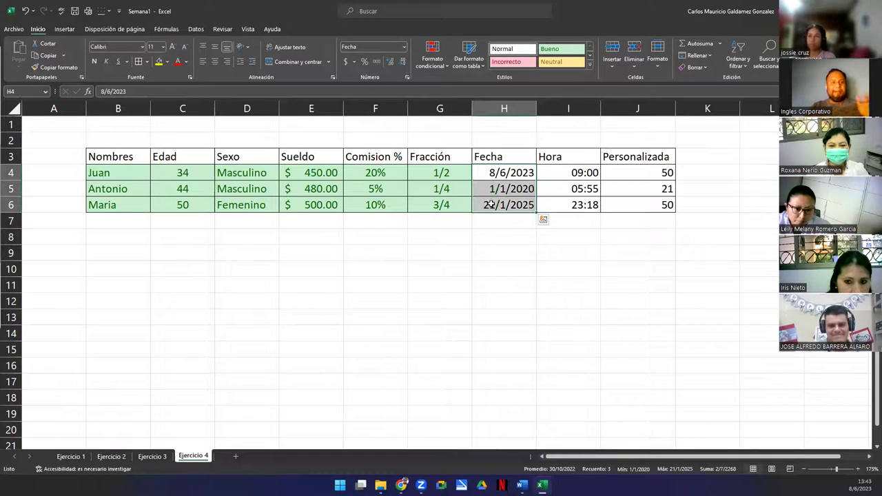
pyautogui.moveTo(536, 110); pyautogui.dragTo(626, 131)
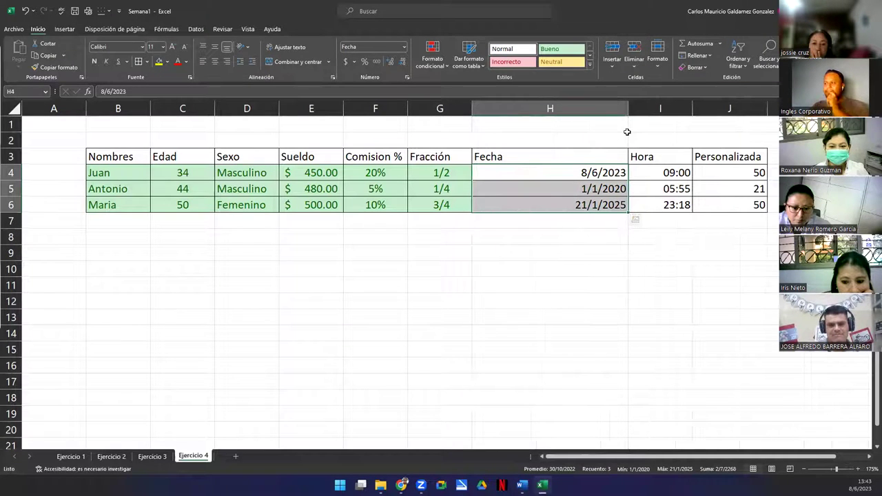
pyautogui.moveTo(502, 173); pyautogui.dragTo(506, 206)
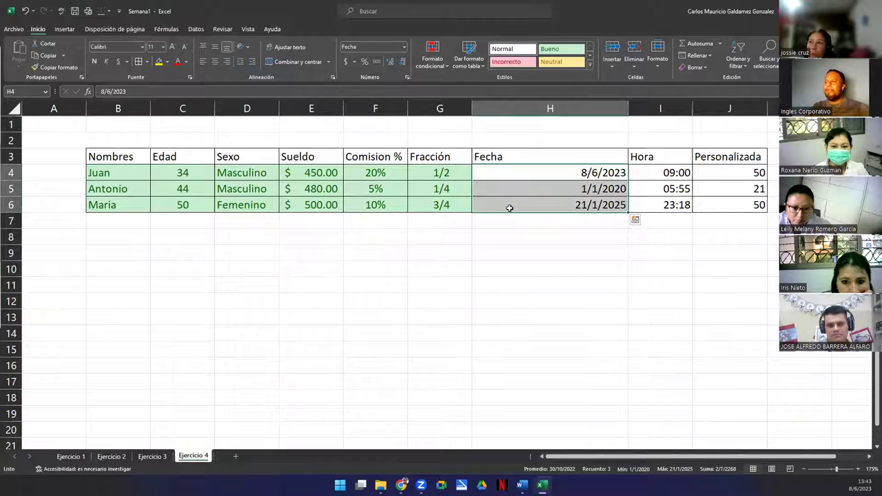
pyautogui.click(407, 78)
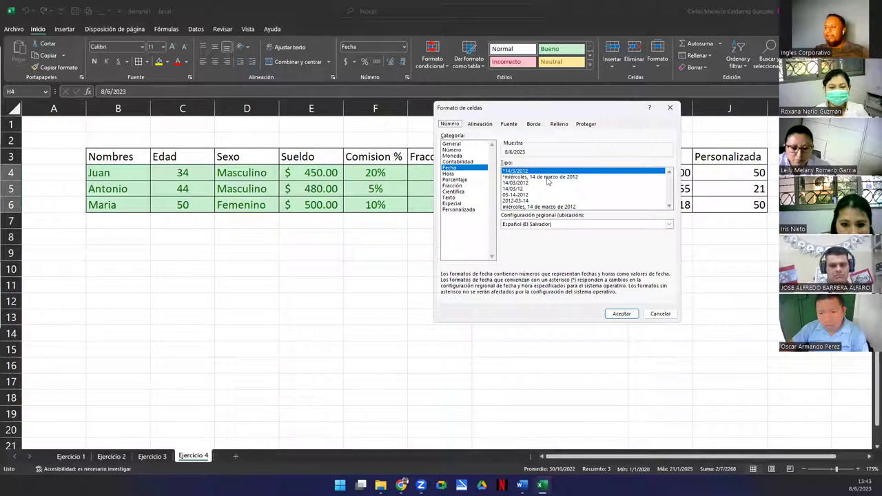
pyautogui.moveTo(569, 112); pyautogui.dragTo(262, 89)
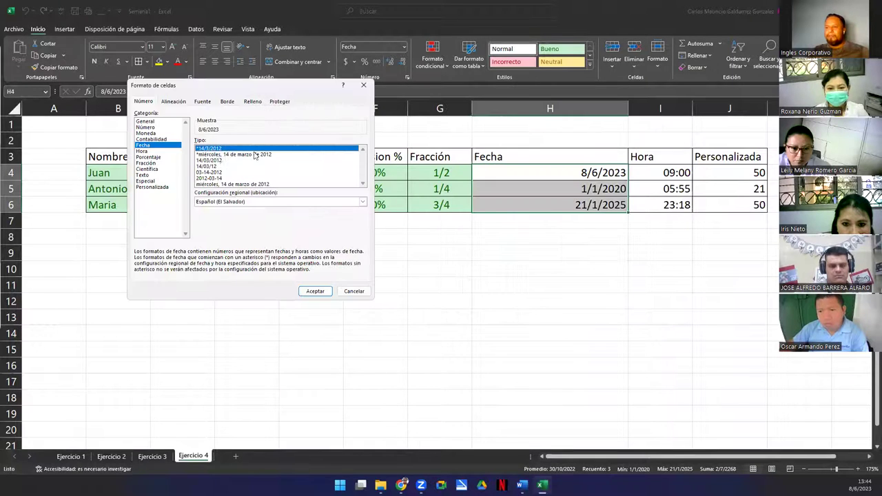
pyautogui.click(212, 156)
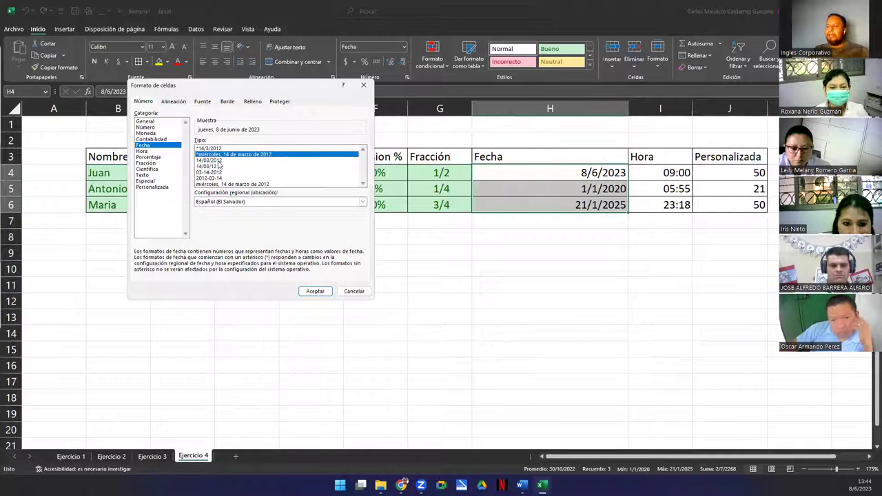
pyautogui.click(218, 160)
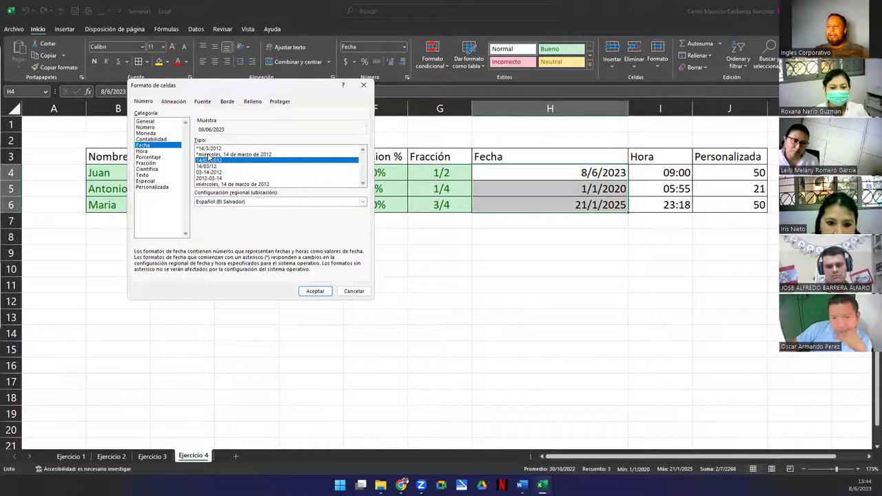
pyautogui.press('Up')
pyautogui.click(318, 294)
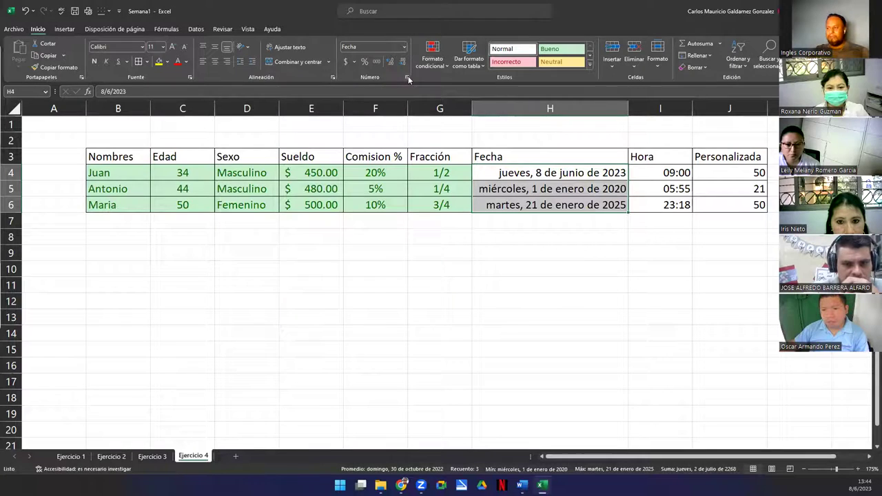
# - Try the Fecha type 03-14-2012 on the dates in H4 to H6
pyautogui.click(408, 76)
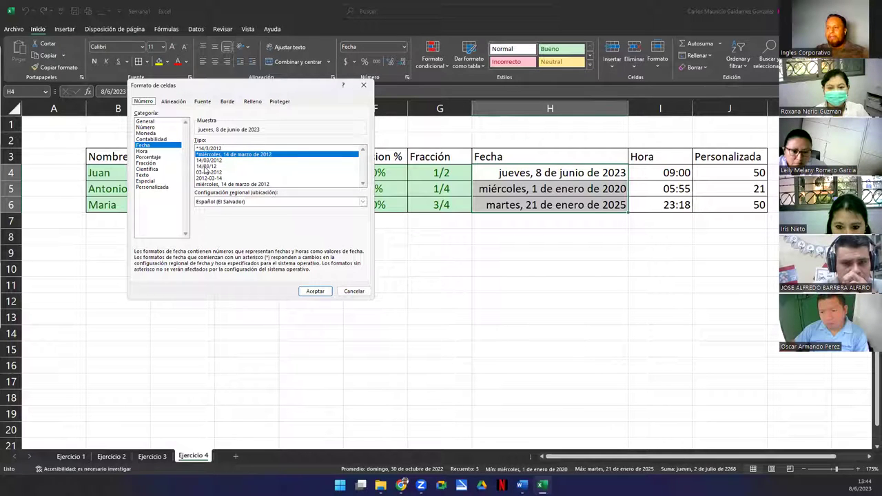
pyautogui.click(209, 171)
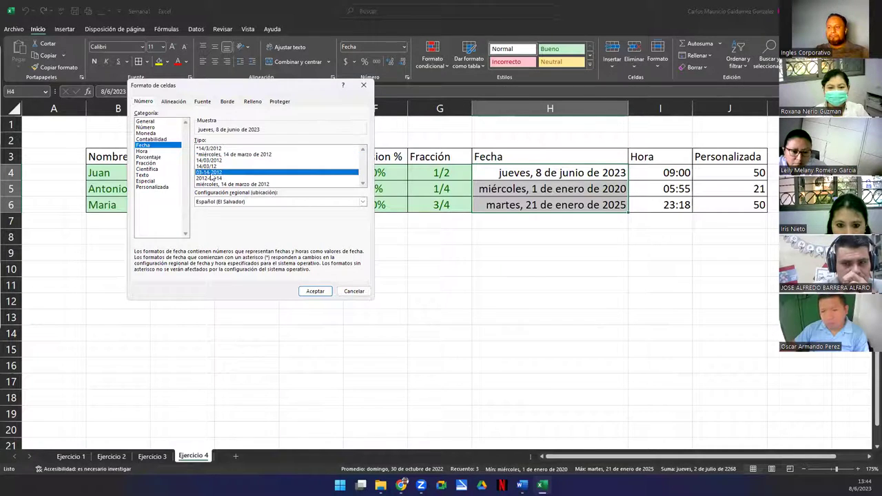
pyautogui.click(316, 291)
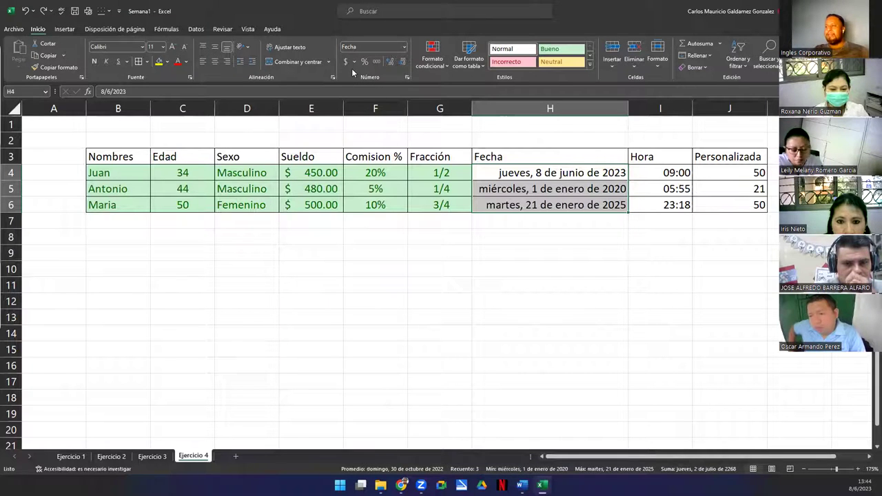
# - Compare the available Fecha types for H4 to H6 and apply the type 2012-03-14 to those dates
pyautogui.click(408, 77)
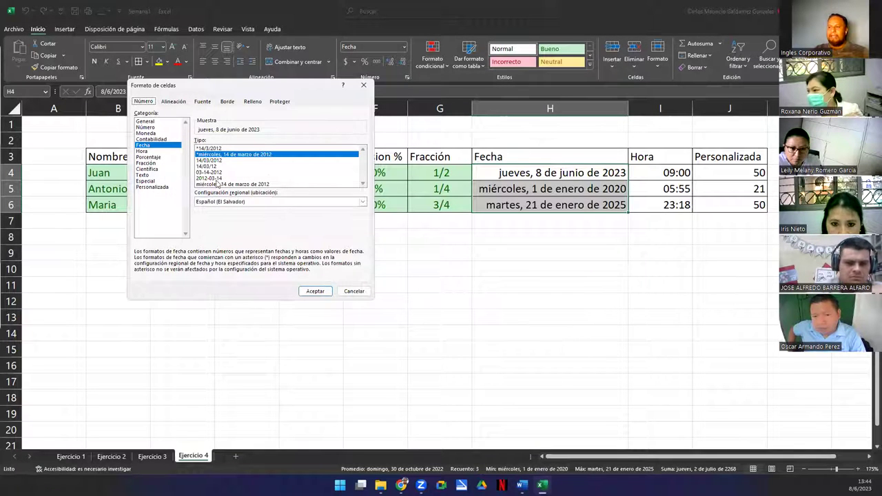
pyautogui.click(210, 149)
pyautogui.click(208, 155)
pyautogui.click(208, 159)
pyautogui.click(210, 166)
pyautogui.click(209, 171)
pyautogui.click(210, 177)
pyautogui.click(217, 184)
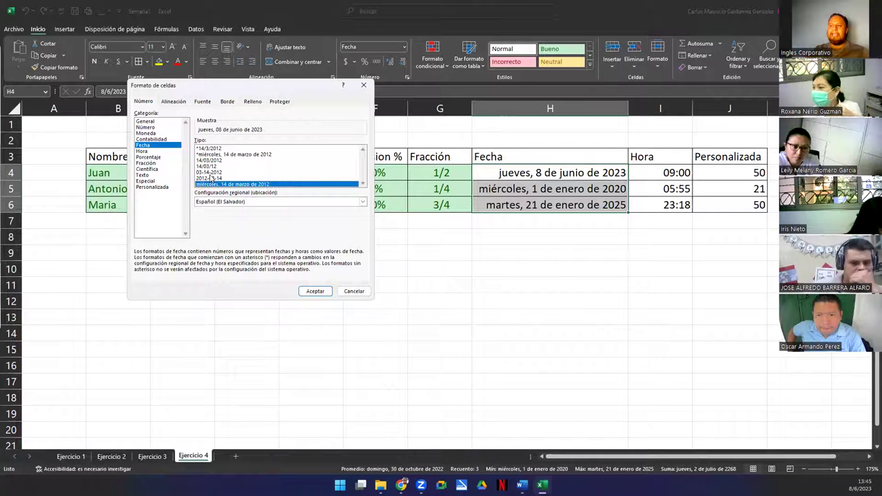
pyautogui.click(210, 178)
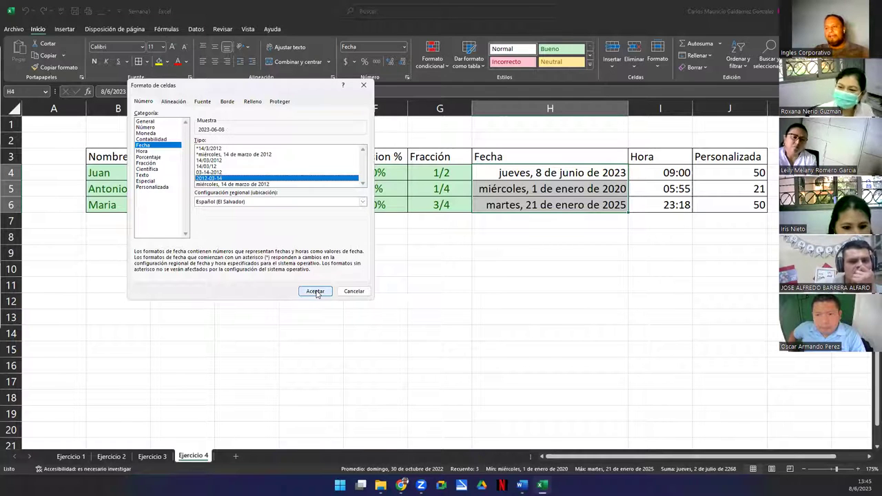
pyautogui.click(315, 291)
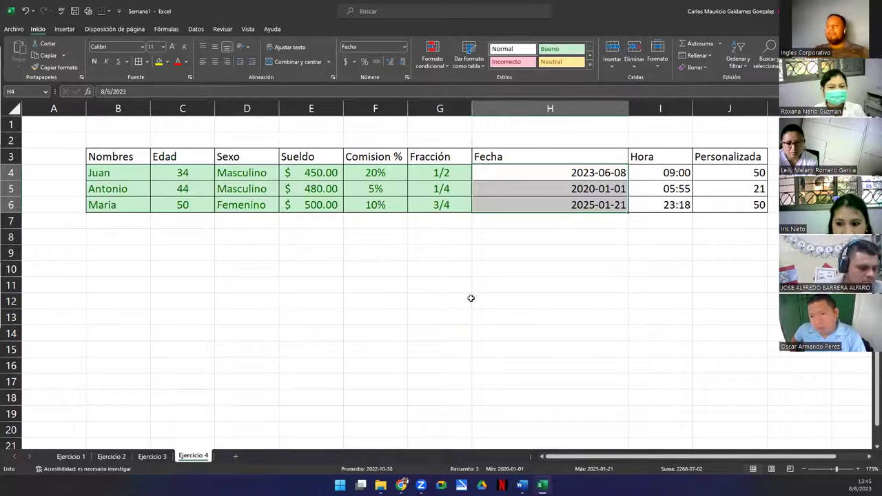
# - Autofit column H to its dates and apply the Bueno cell style to H4 to H6
pyautogui.moveTo(626, 105); pyautogui.dragTo(626, 105)
pyautogui.click(626, 105)
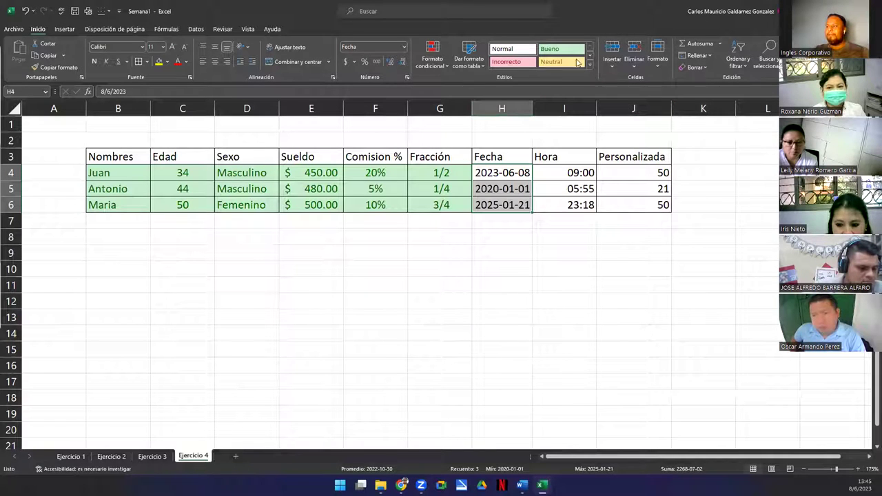
pyautogui.click(566, 55)
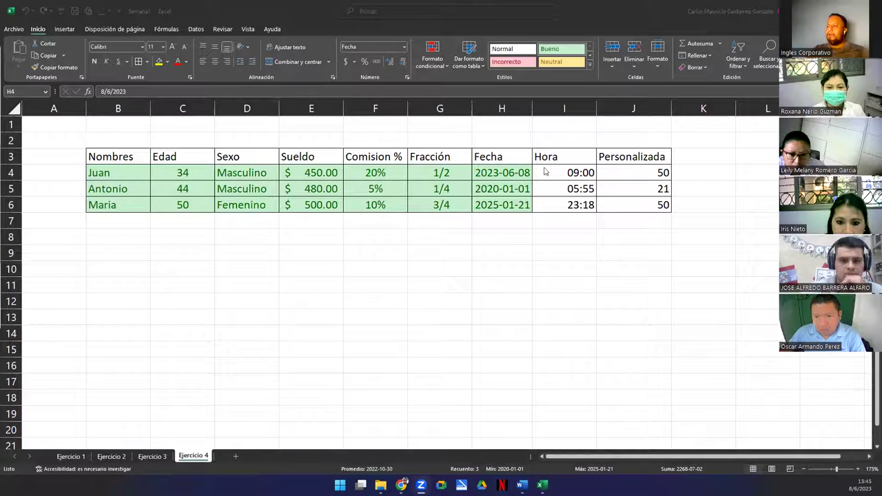
# - Apply the Hora number format to the times in I4 to I6 and widen column I
pyautogui.hotkey('alt', 'Tab')
pyautogui.moveTo(548, 174); pyautogui.dragTo(551, 201)
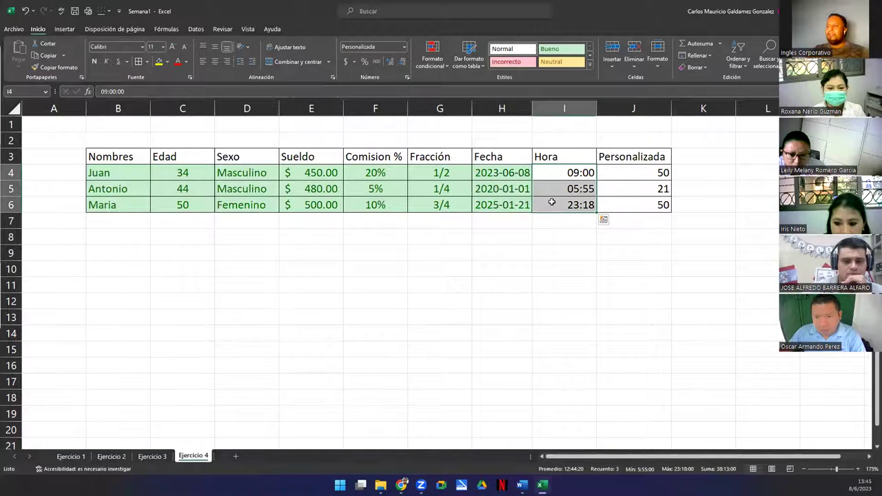
pyautogui.click(404, 47)
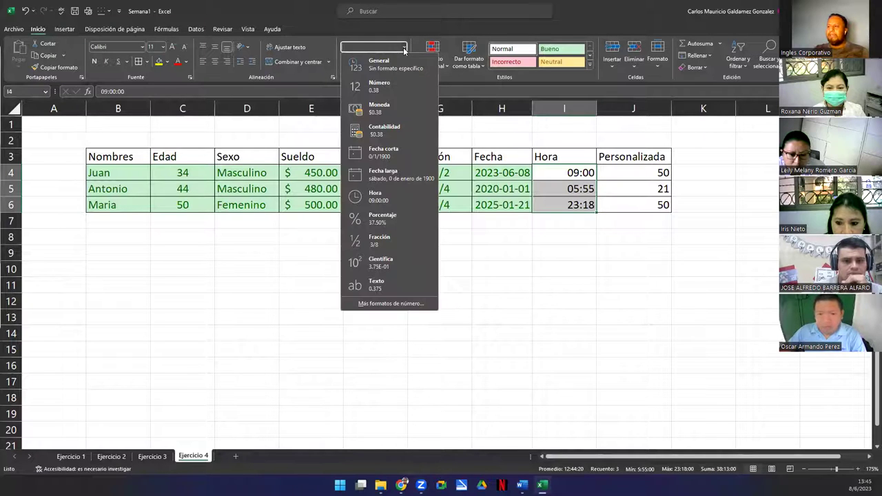
pyautogui.click(388, 198)
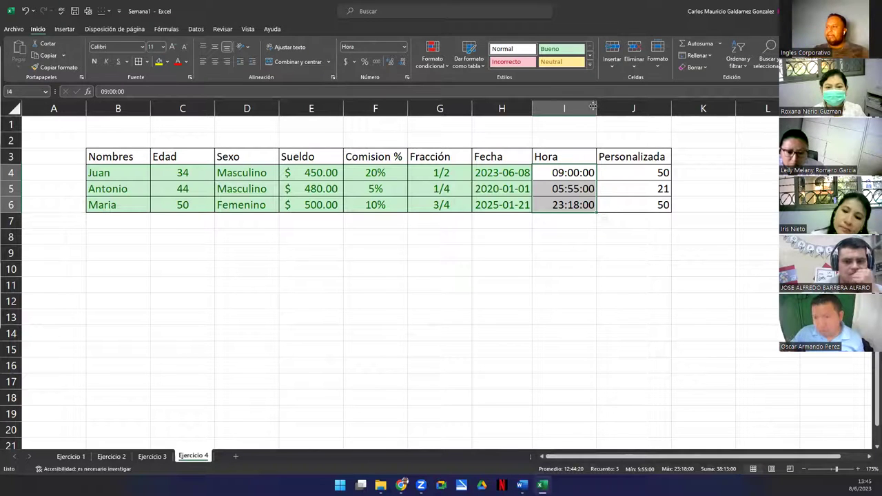
pyautogui.moveTo(597, 108); pyautogui.dragTo(664, 121)
pyautogui.scroll(1, 663, 138)
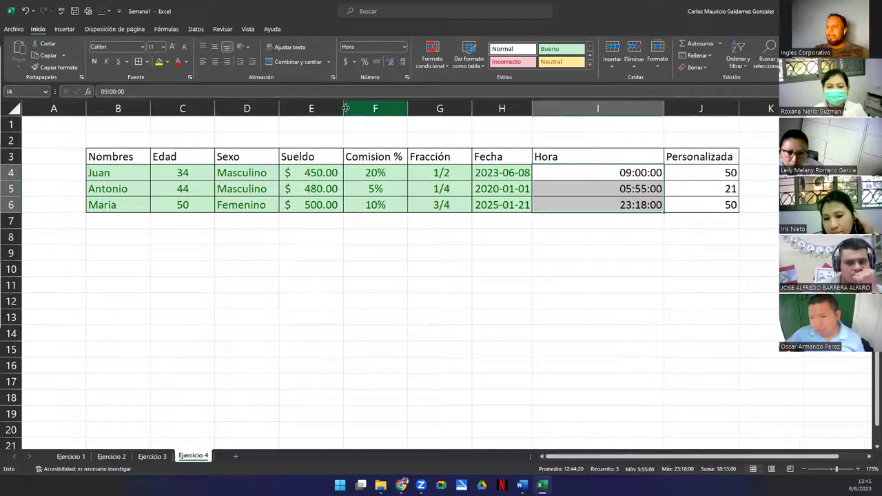
# - Format the times in I4 to I6 with the 12-hour Hora type 01:30:55 p. m
pyautogui.click(406, 78)
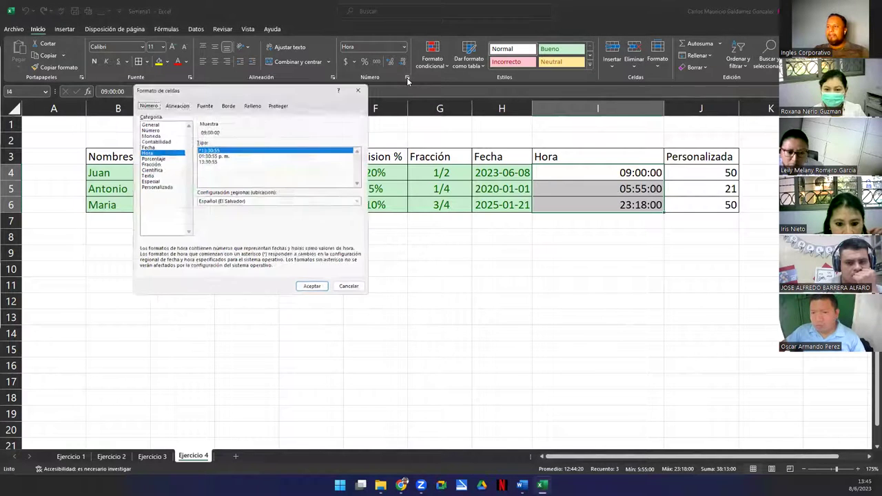
pyautogui.click(202, 155)
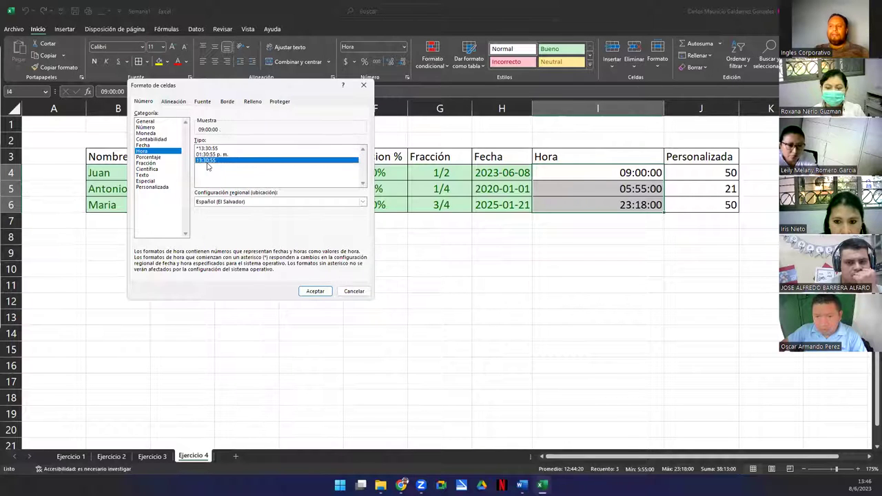
pyautogui.click(322, 291)
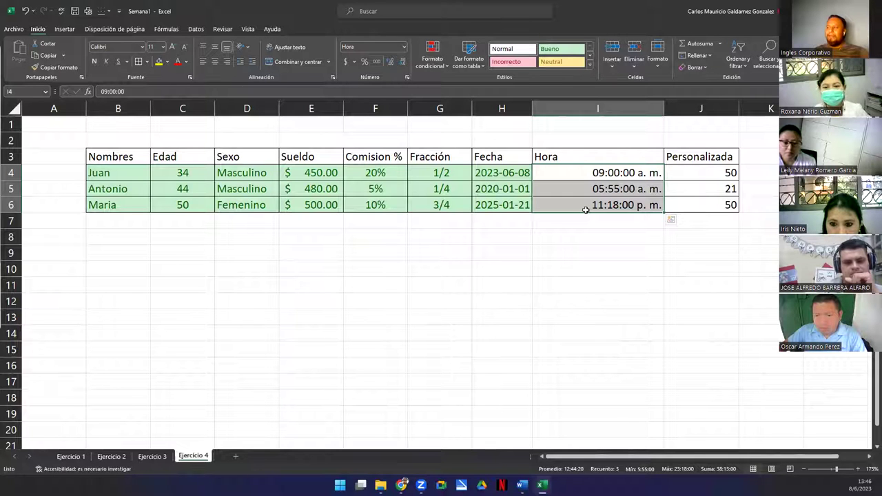
# - Apply the Bueno cell style to I4 to I6 and autofit column I to its contents
pyautogui.click(553, 49)
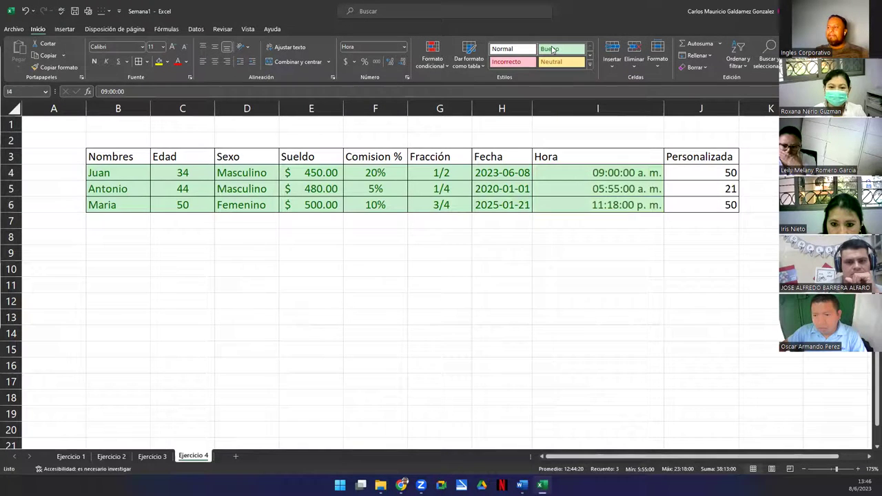
pyautogui.doubleClick(664, 108)
pyautogui.moveTo(233, 206); pyautogui.dragTo(111, 172)
pyautogui.moveTo(331, 191); pyautogui.dragTo(545, 208)
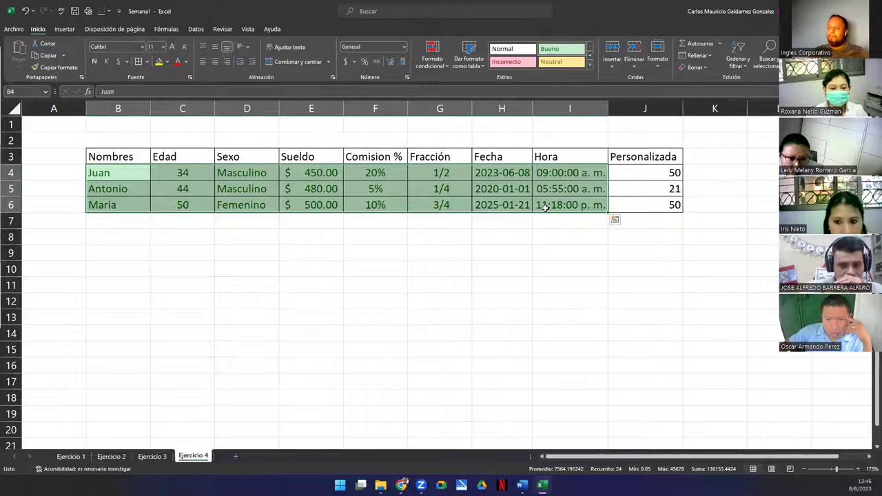
pyautogui.click(545, 205)
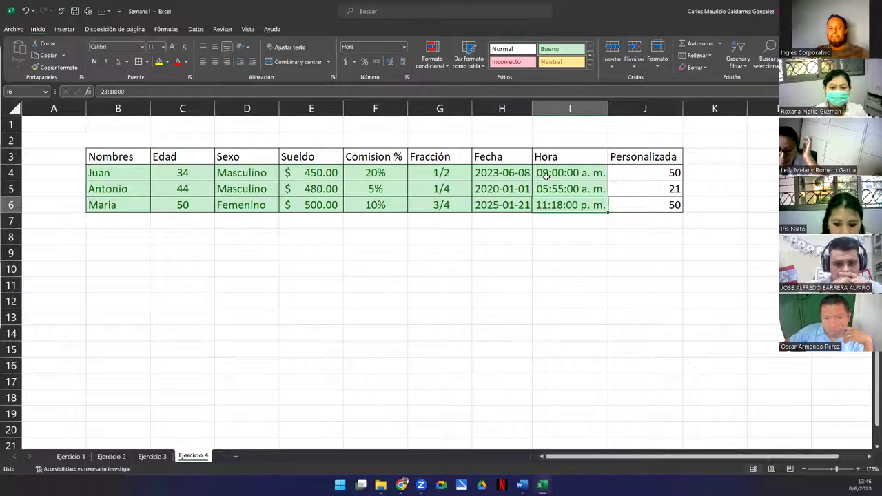
# - Enter the time 11:00 in cell I7 below the Hora column and apply the Hora number format to it
pyautogui.click(559, 221)
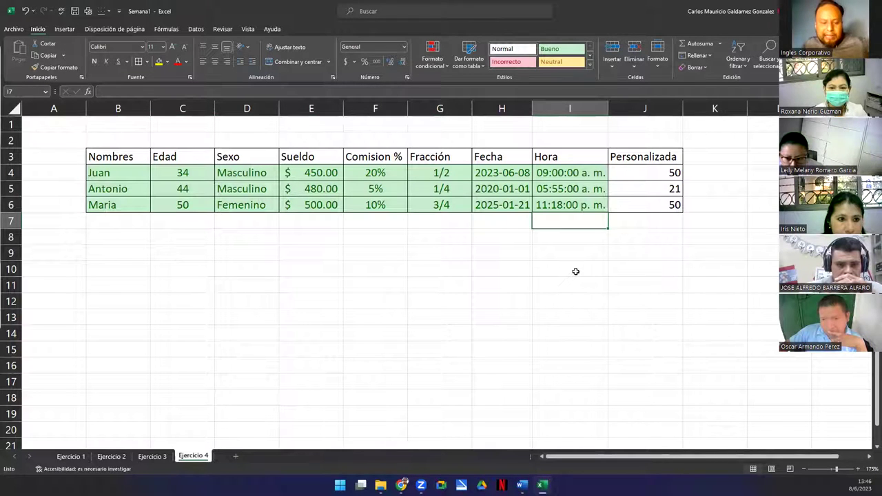
pyautogui.write('0')
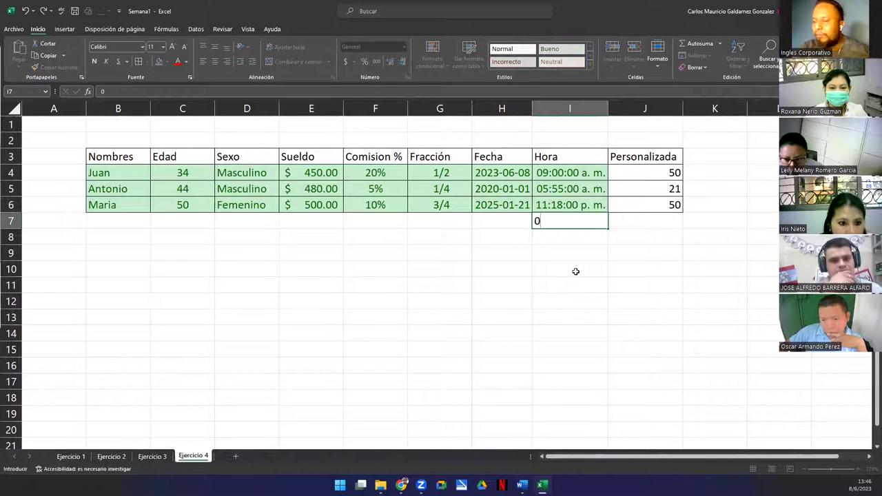
pyautogui.write('11:00')
pyautogui.press('Return')
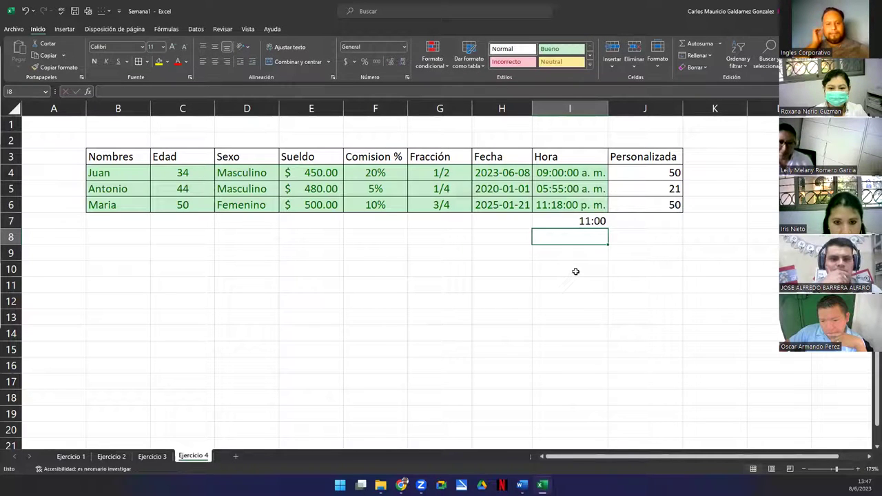
pyautogui.click(547, 218)
pyautogui.click(404, 46)
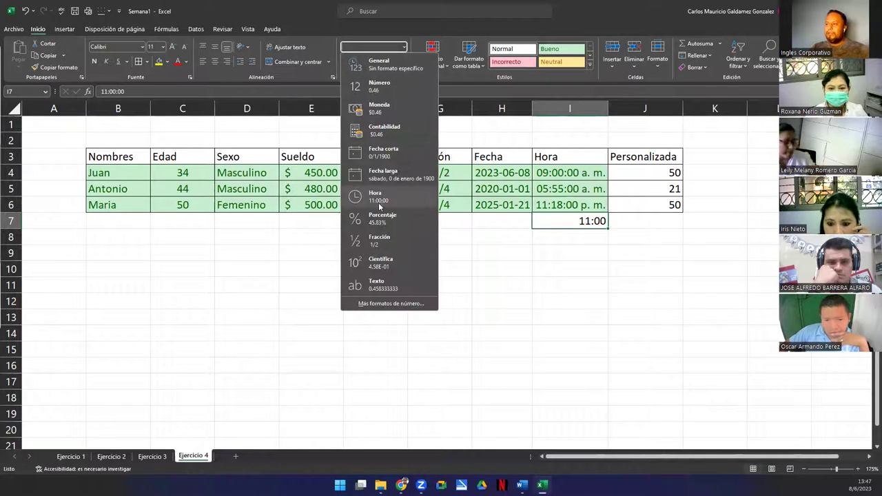
pyautogui.click(381, 198)
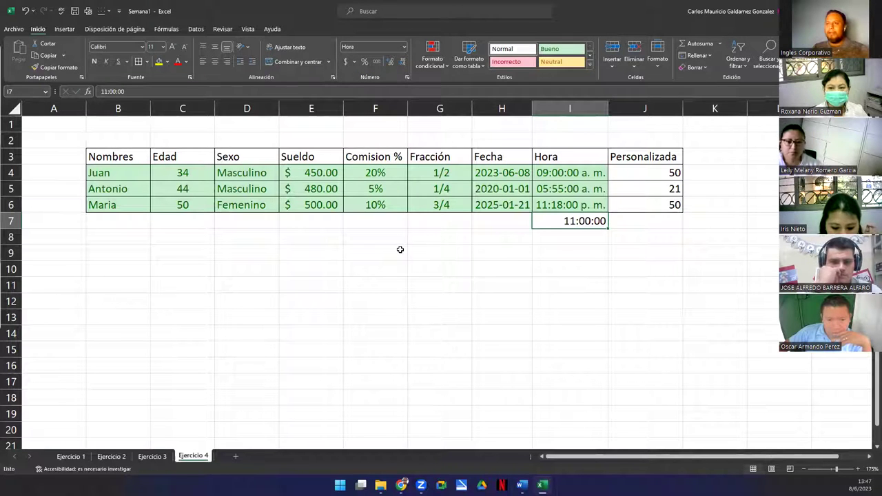
# - Enter the time 21:09 in cell I8
pyautogui.click(569, 235)
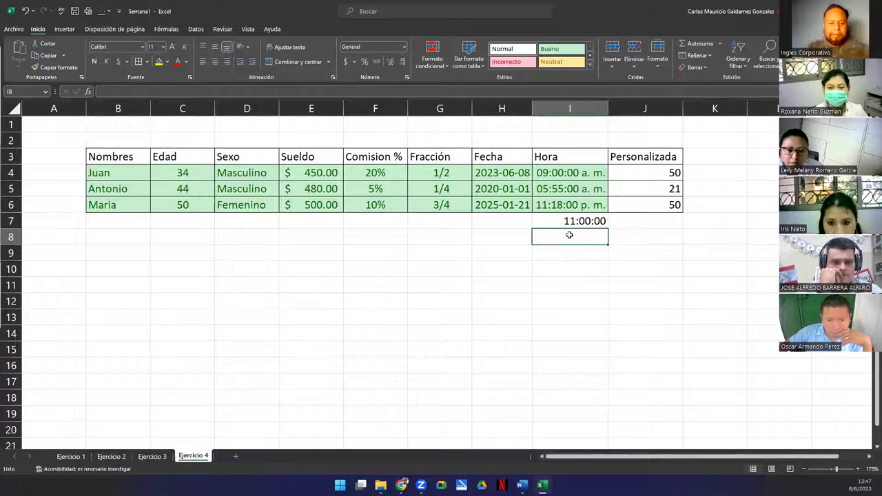
pyautogui.write('21.')
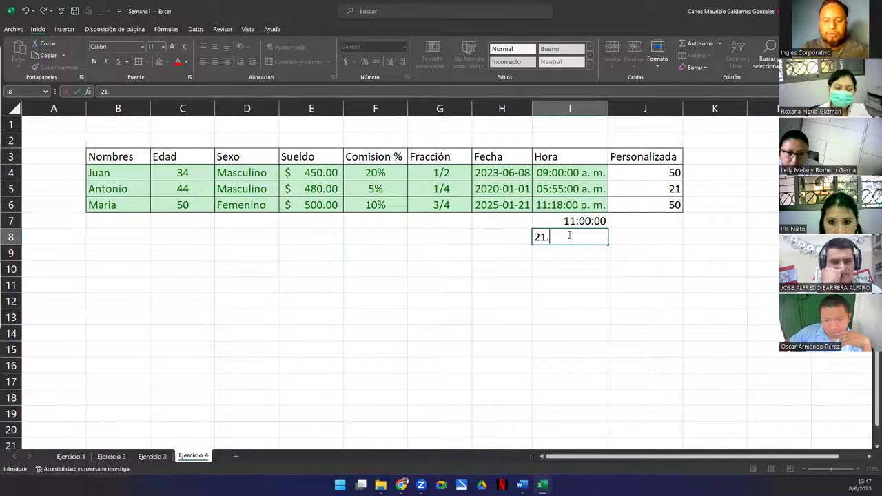
pyautogui.write(':09')
pyautogui.press('BackSpace')
pyautogui.press('BackSpace')
pyautogui.write(':09')
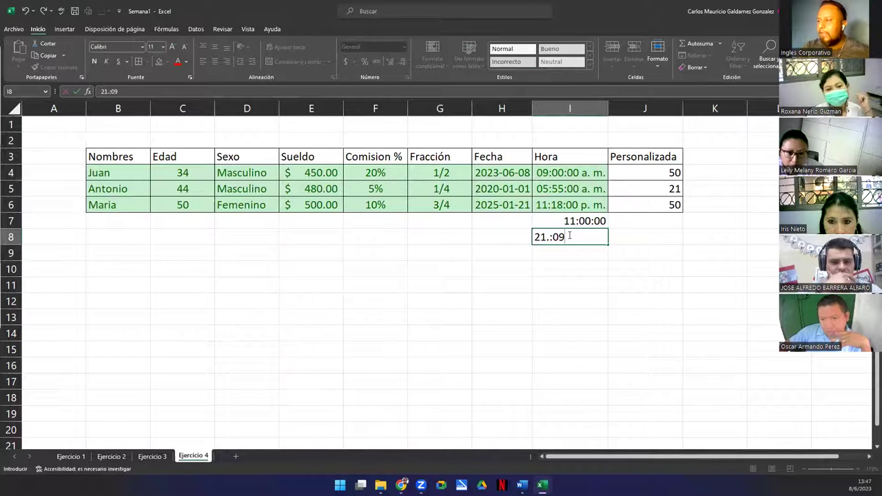
pyautogui.press('BackSpace')
pyautogui.press('BackSpace')
pyautogui.press('BackSpace')
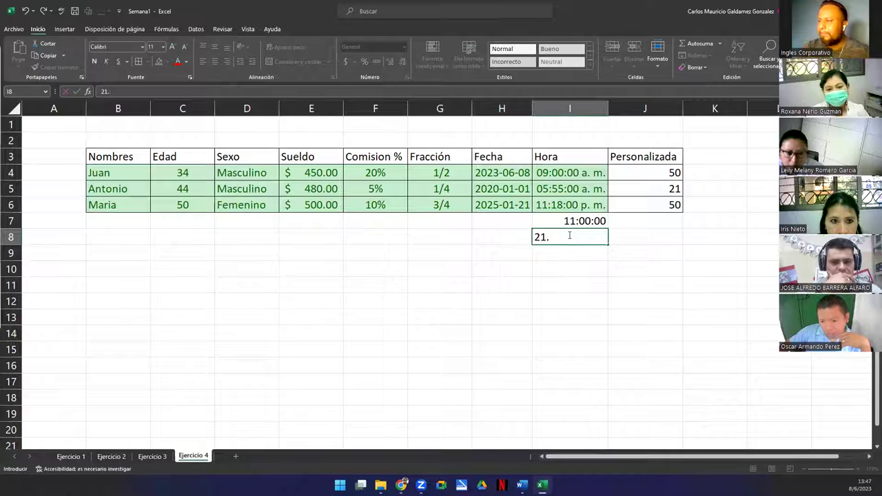
pyautogui.write('09')
pyautogui.press('Return')
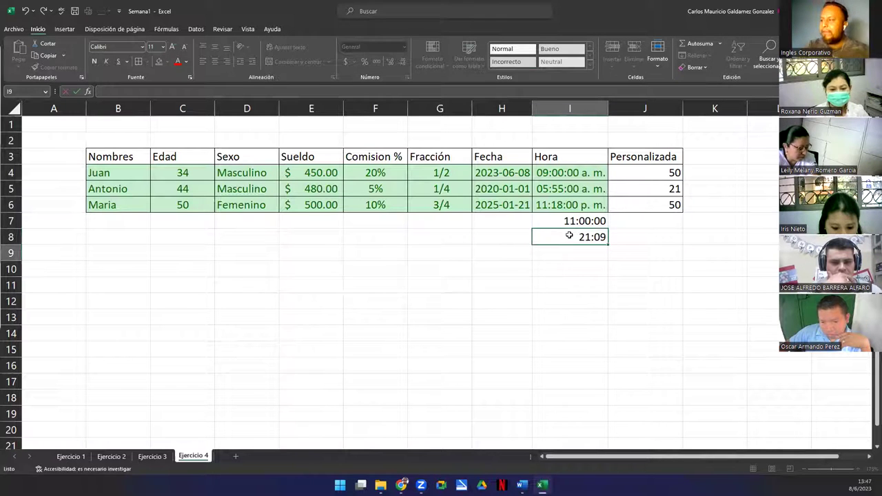
# - Apply the Hora number format to the time in cell I8
pyautogui.click(569, 236)
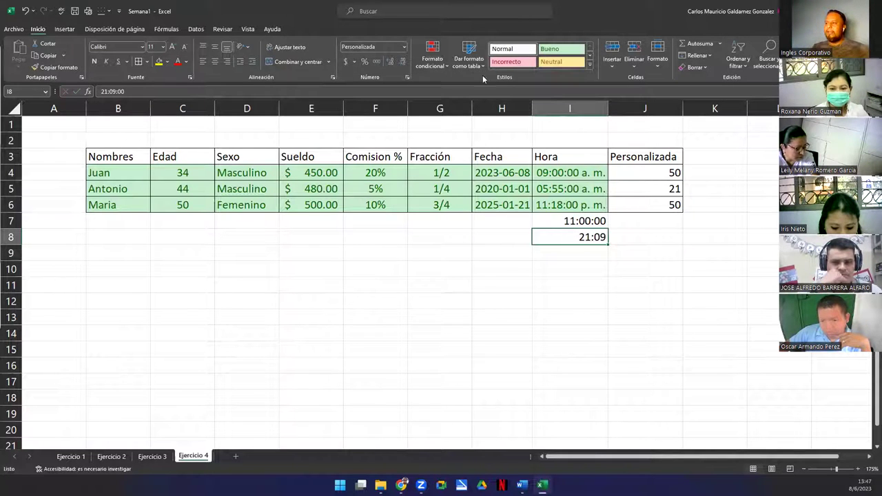
pyautogui.click(405, 47)
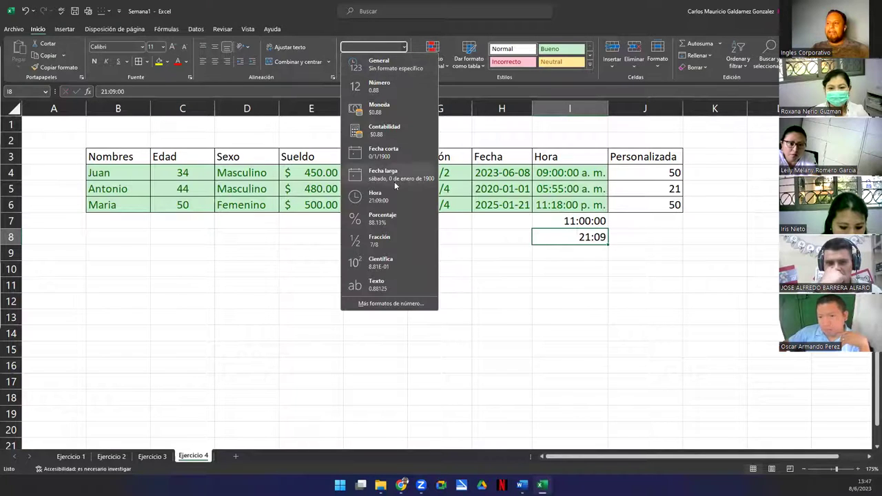
pyautogui.click(388, 199)
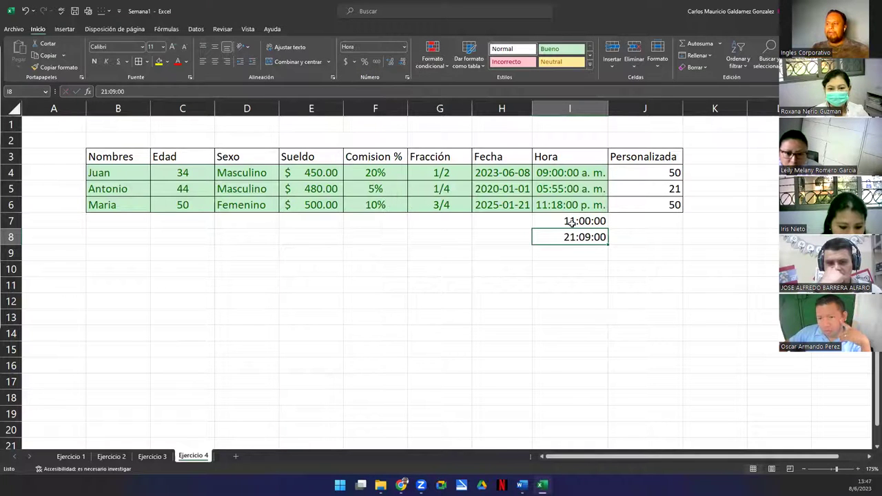
# - Format the times in I7 and I8 with the 01:30:55 p. m. time type
pyautogui.moveTo(578, 222); pyautogui.dragTo(573, 236)
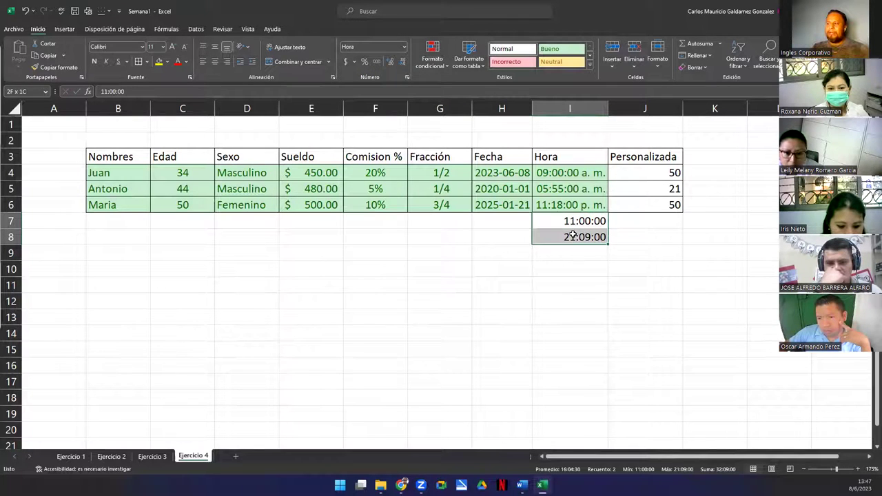
pyautogui.click(407, 79)
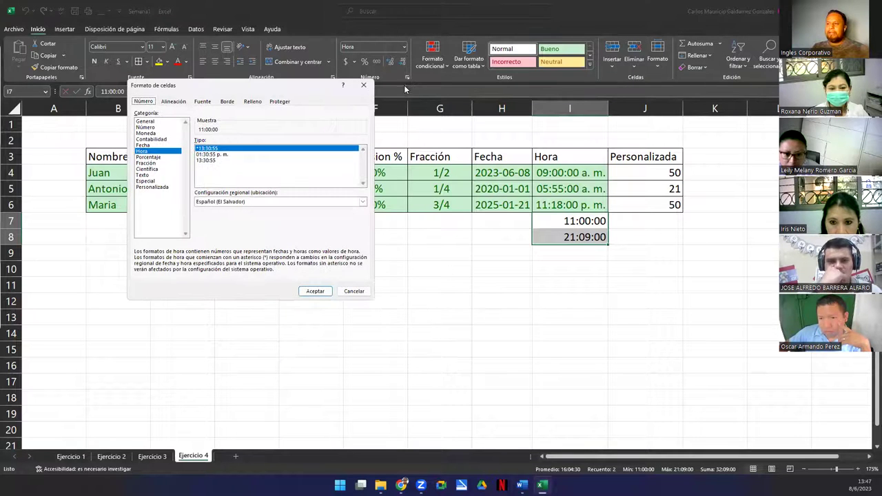
pyautogui.click(213, 155)
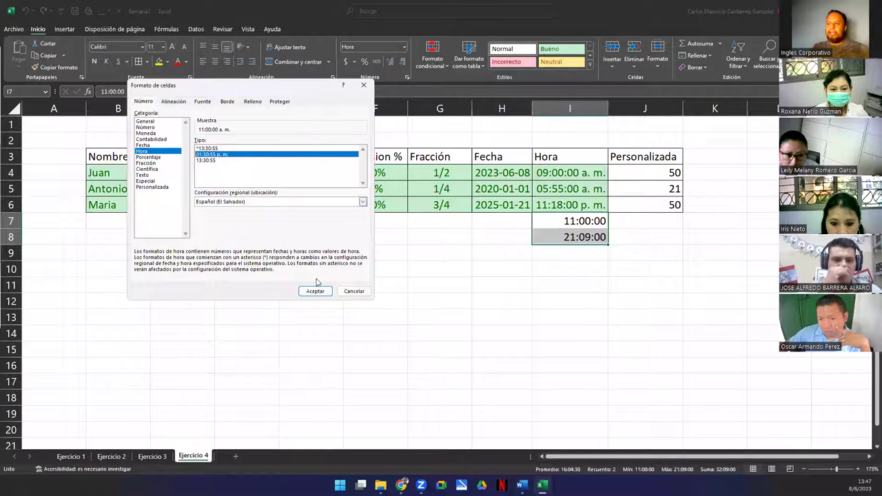
pyautogui.click(310, 290)
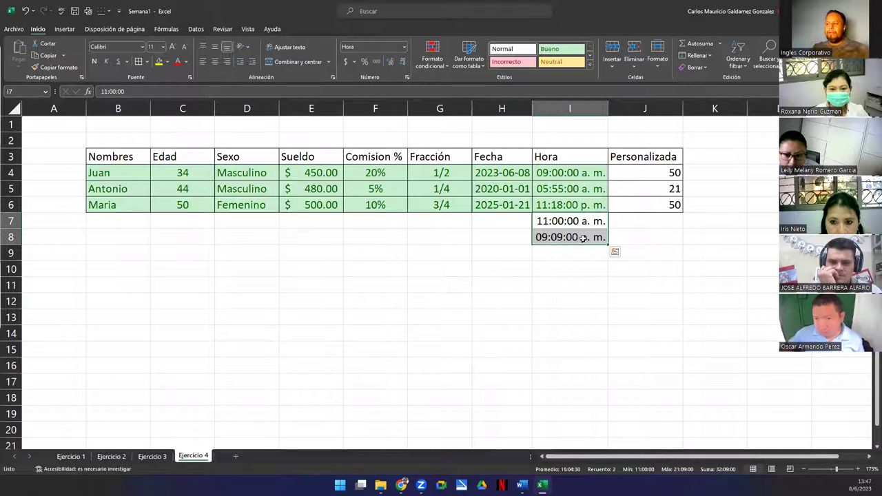
# - Clear the practice times and their formatting from cells I7 and I8 below the Hora column
pyautogui.click(549, 224)
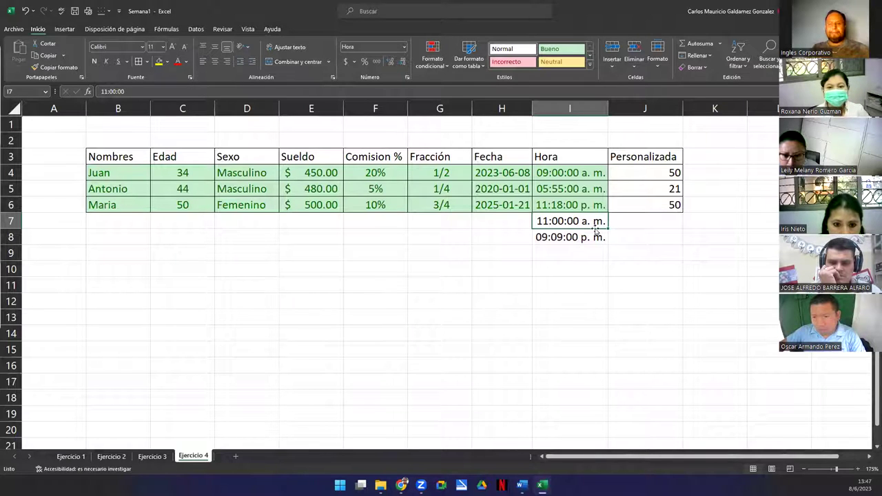
pyautogui.click(548, 252)
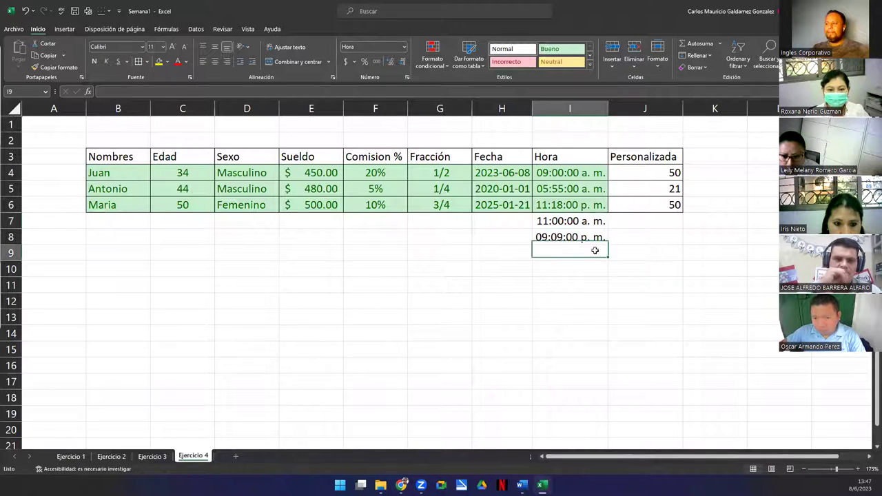
pyautogui.moveTo(607, 257); pyautogui.dragTo(606, 215)
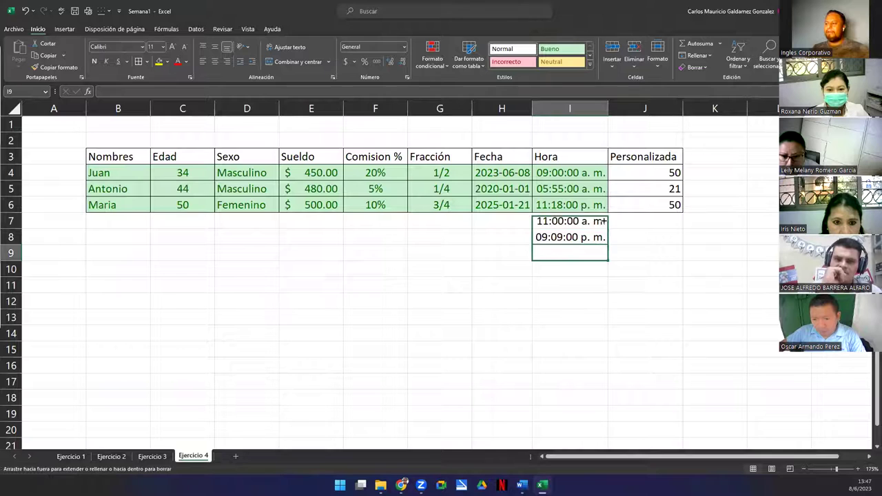
pyautogui.click(483, 251)
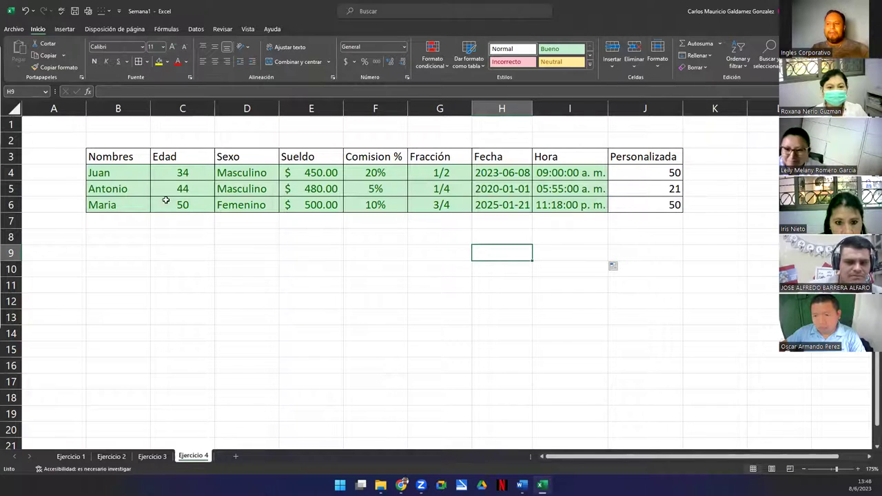
pyautogui.click(121, 250)
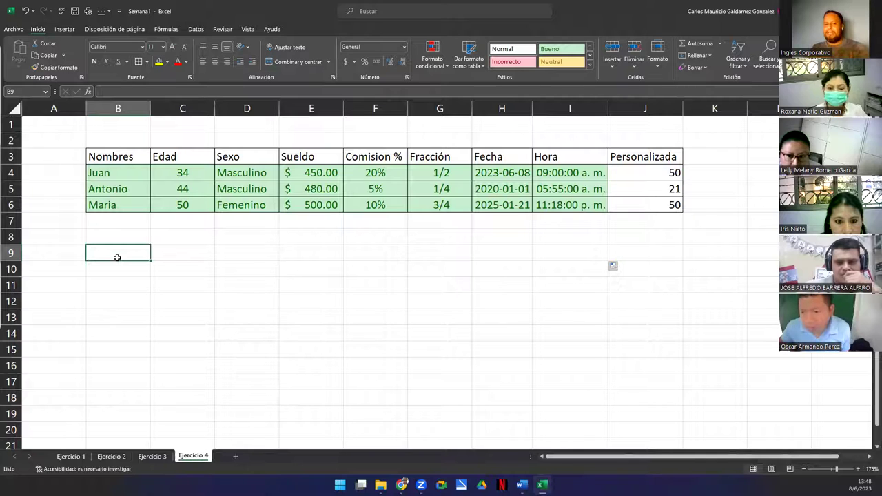
# - Give cell J4 the Contabilidad format and choose $ Español (Estados Unidos) as its currency symbol
pyautogui.click(634, 173)
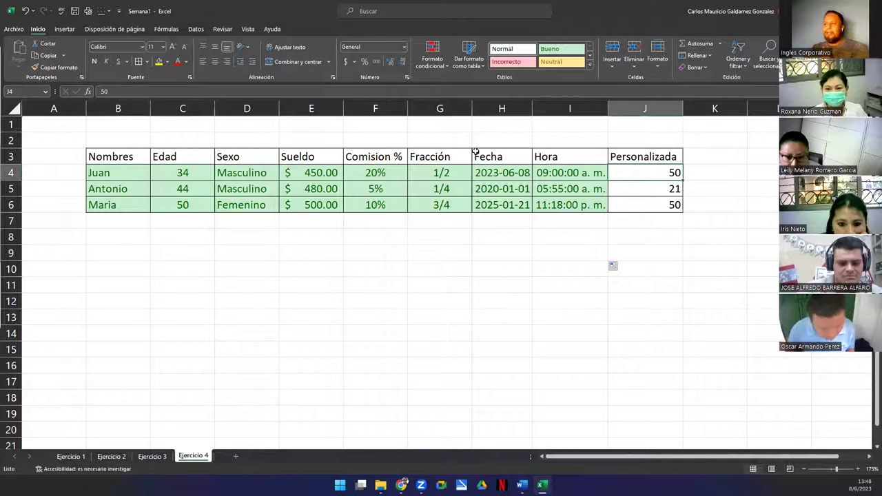
pyautogui.click(346, 62)
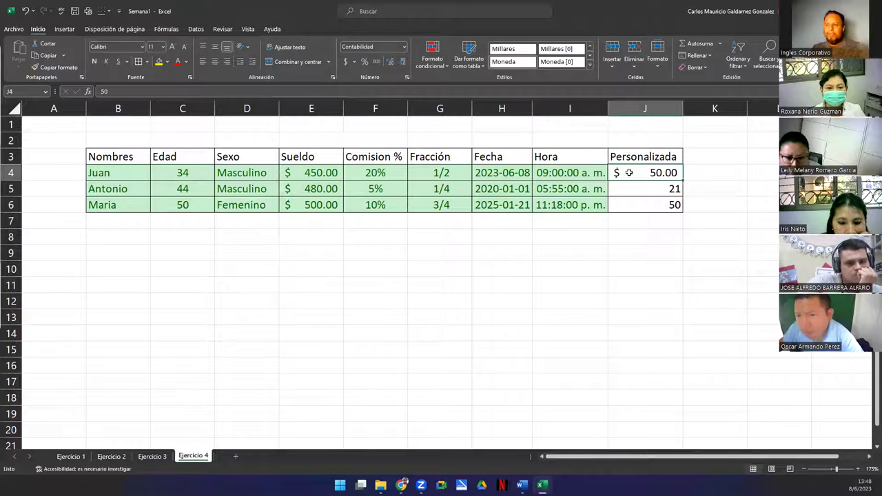
pyautogui.click(407, 78)
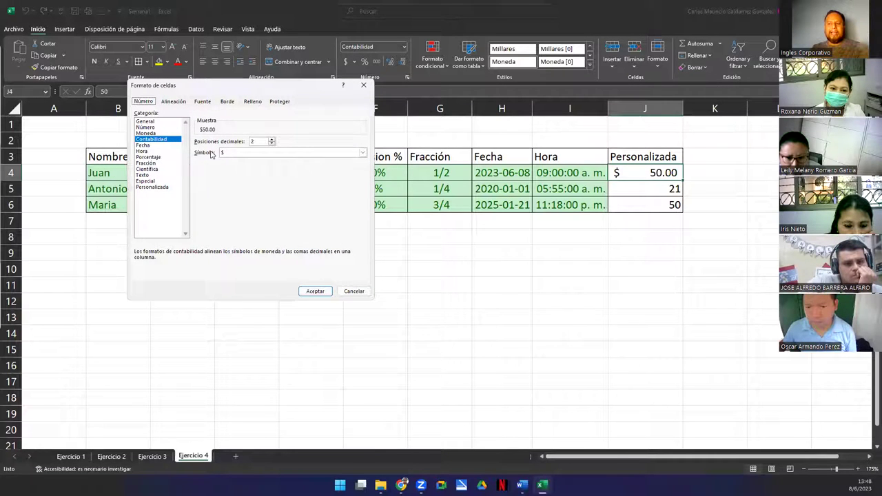
pyautogui.click(232, 155)
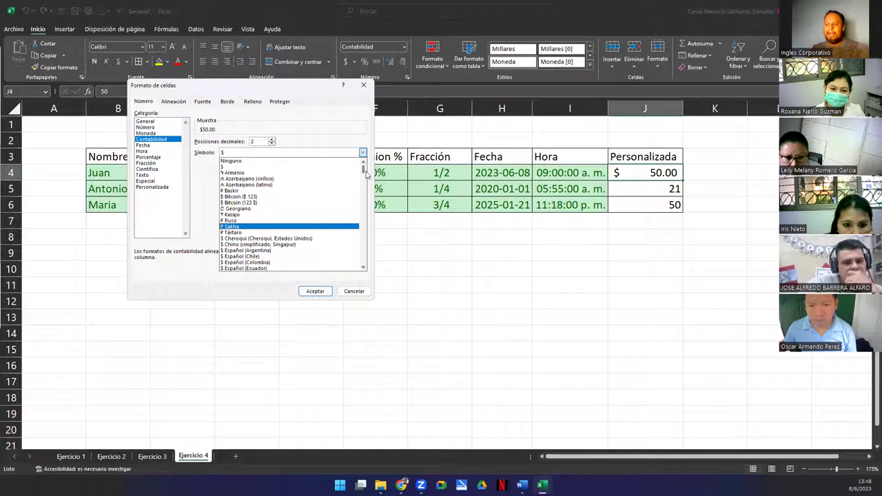
pyautogui.moveTo(363, 172); pyautogui.dragTo(363, 177)
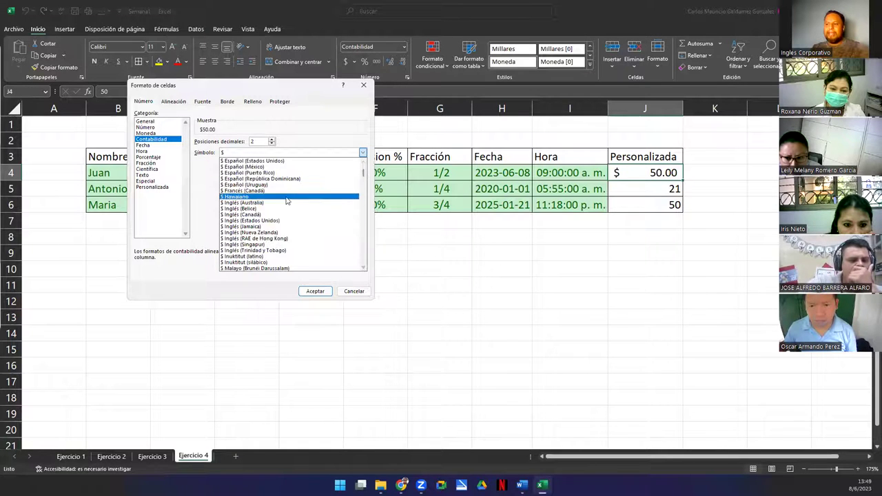
pyautogui.click(275, 161)
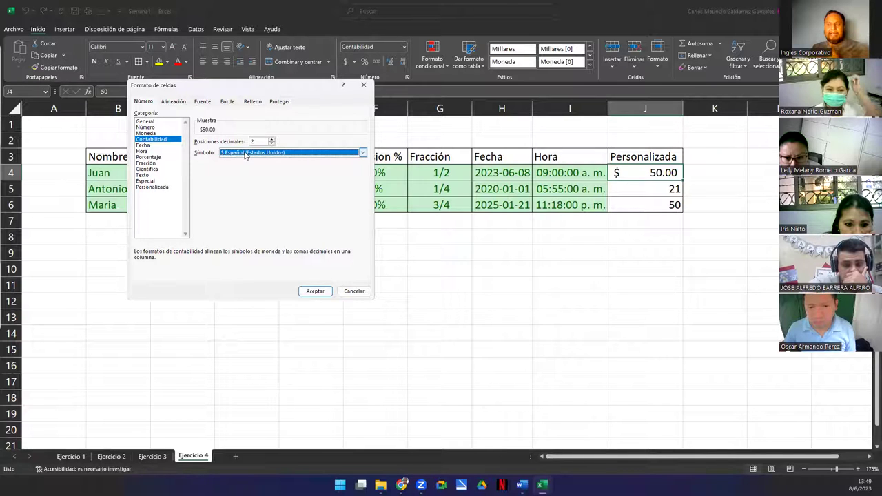
# - Customize J4's number format code by adding the literal text "USD" in quotation marks at its start
pyautogui.click(146, 189)
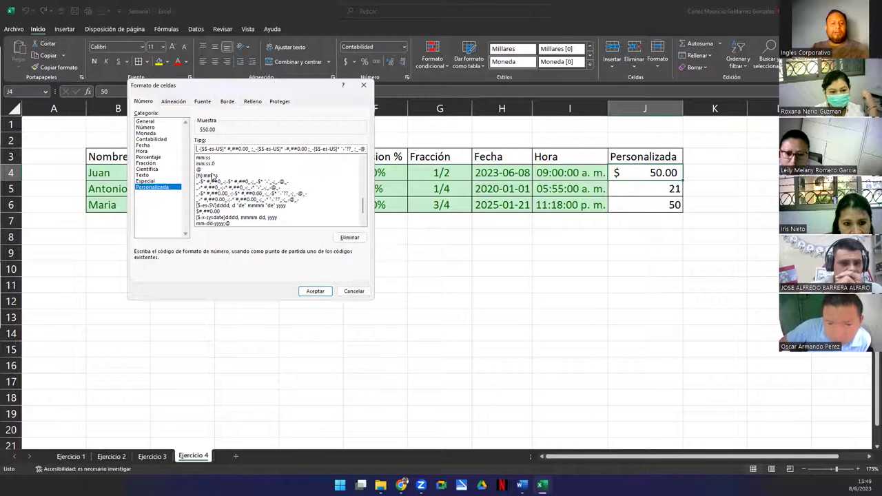
pyautogui.press('Home')
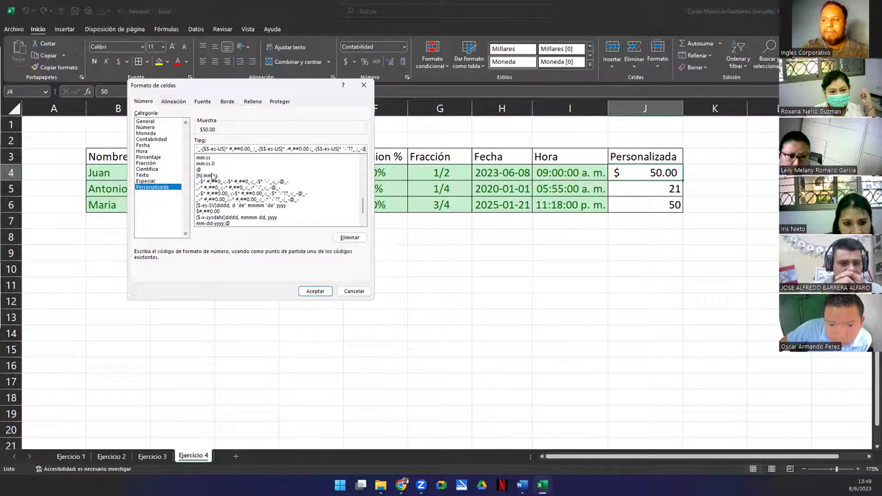
pyautogui.write('"USD')
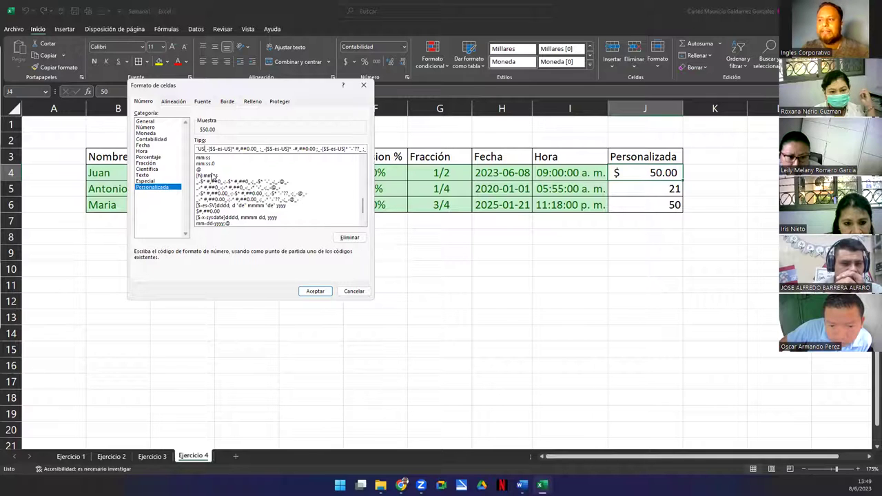
pyautogui.write('"')
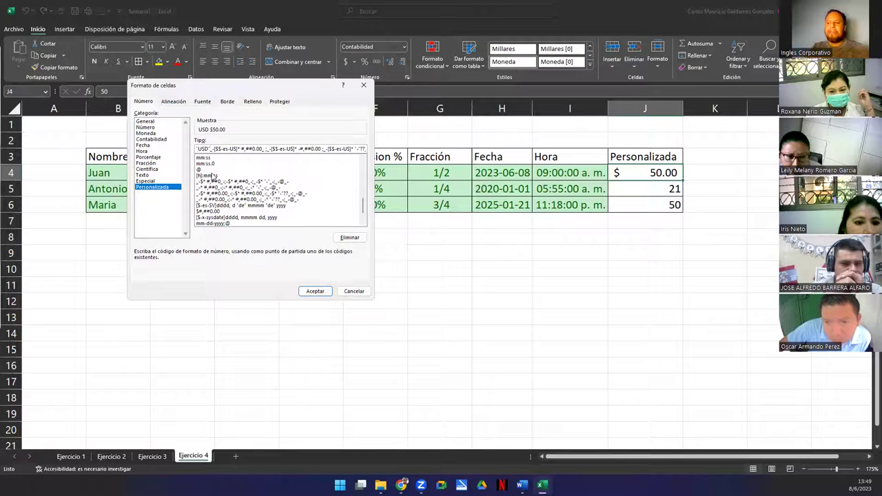
pyautogui.click(315, 293)
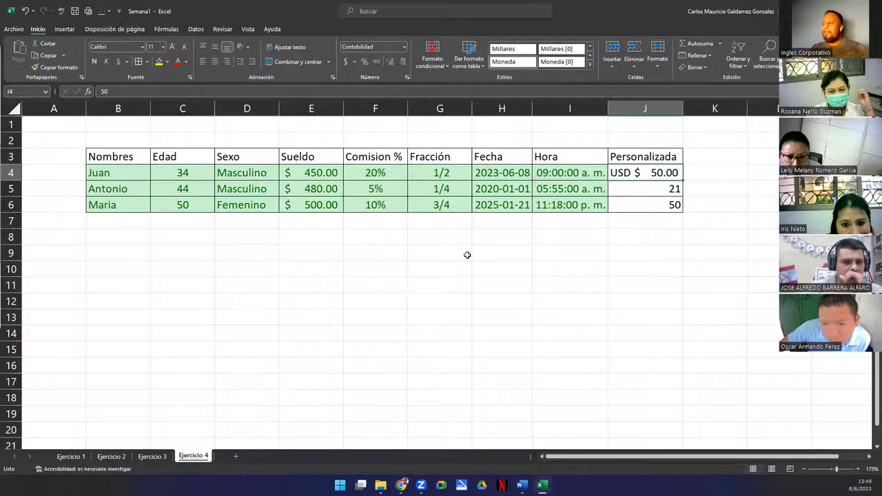
pyautogui.hotkey('ctrl', 'z')
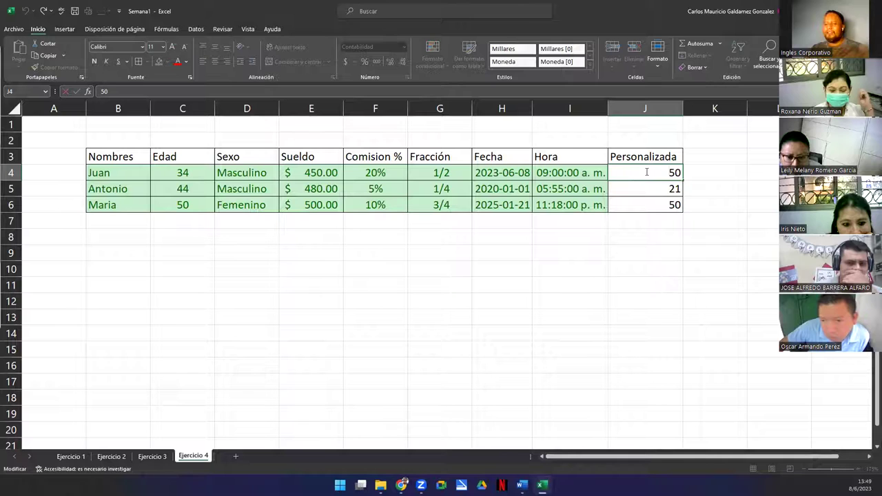
pyautogui.hotkey('ctrl', 'y')
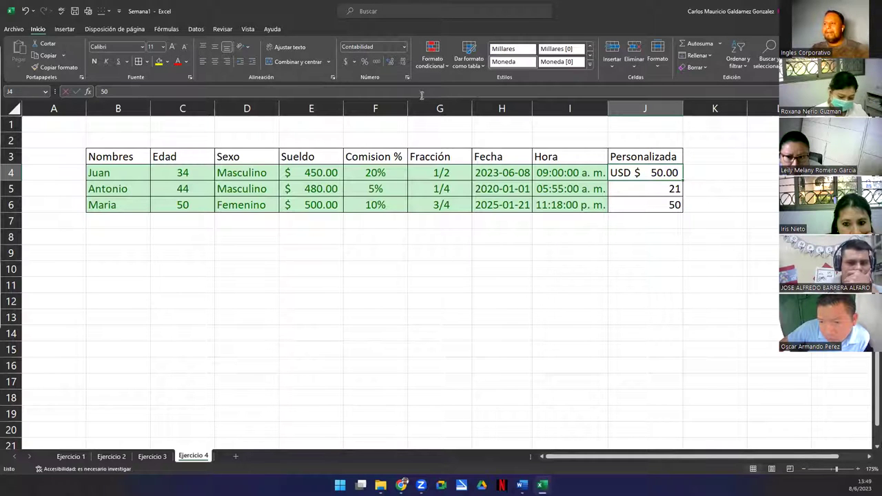
# - Examine J4's custom format code, including the quoted USD prefix and the rest of the code
pyautogui.click(406, 78)
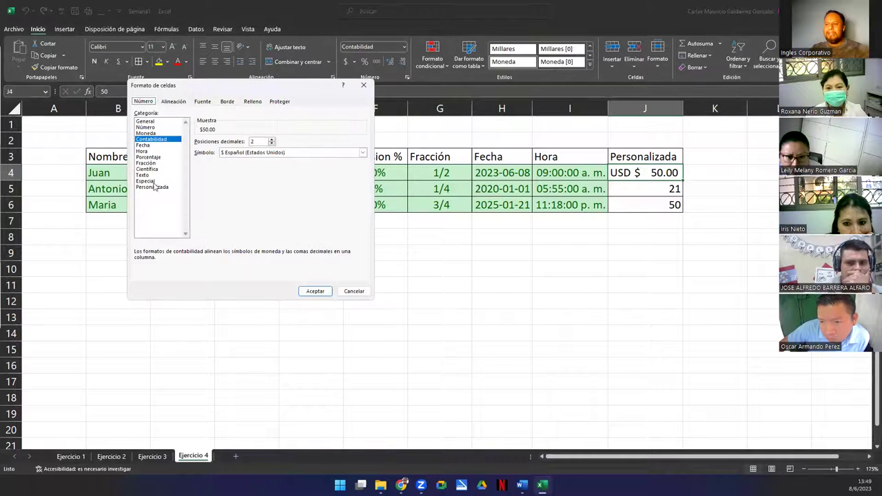
pyautogui.click(153, 186)
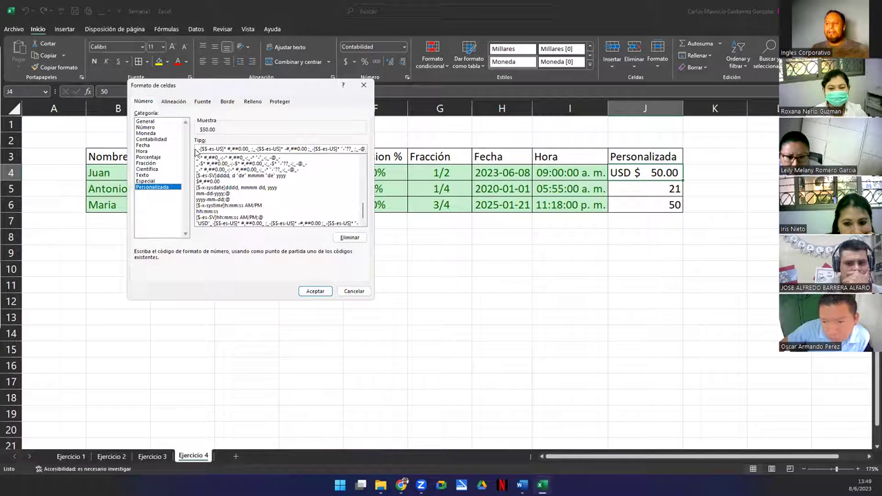
pyautogui.click(222, 224)
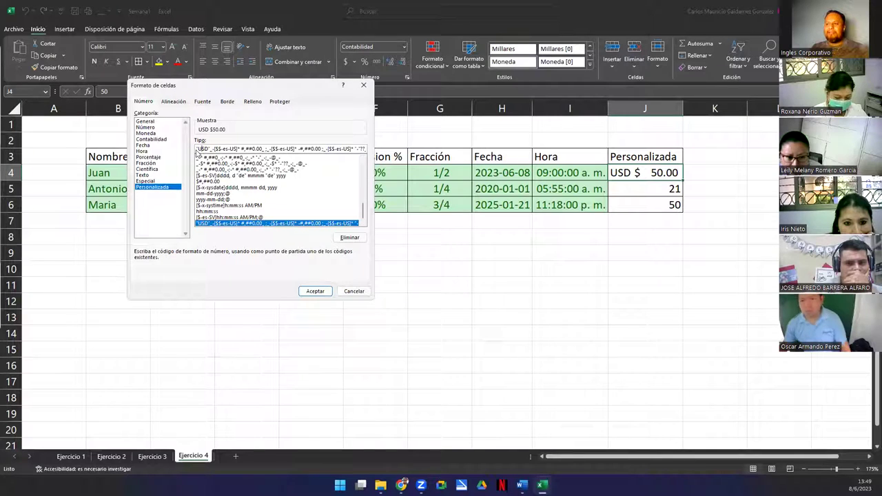
pyautogui.moveTo(196, 148); pyautogui.dragTo(209, 148)
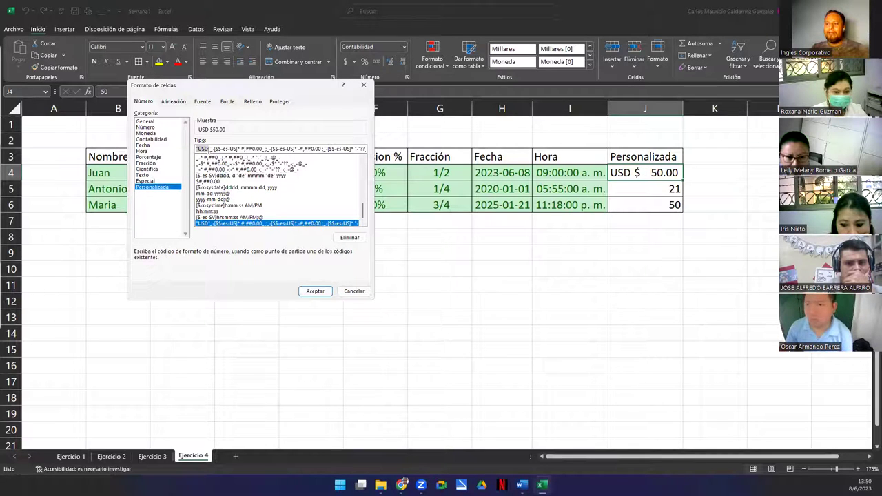
pyautogui.hotkey('shift', 'End')
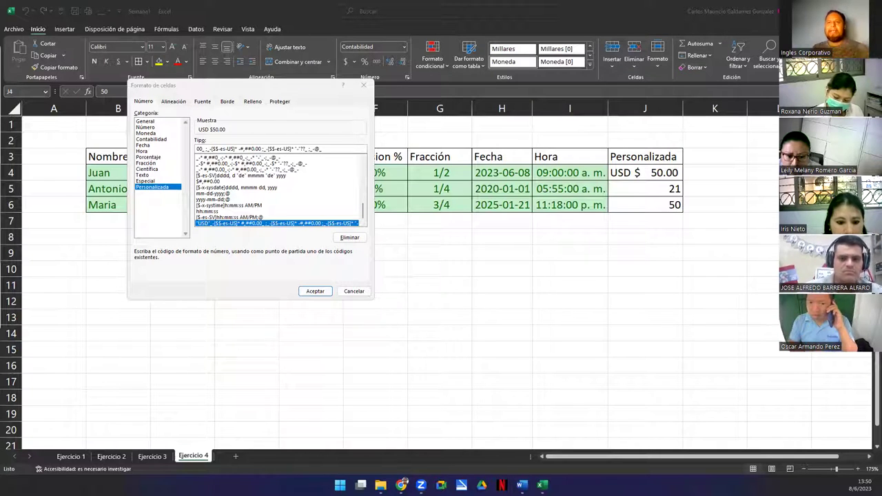
pyautogui.click(315, 291)
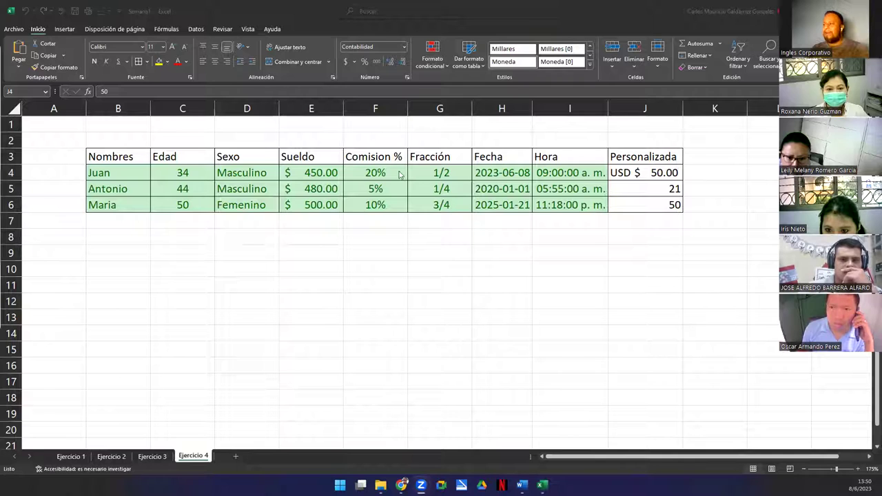
# - Give cell J5 the Contabilidad format and choose $ Español (México) as its currency symbol
pyautogui.click(626, 193)
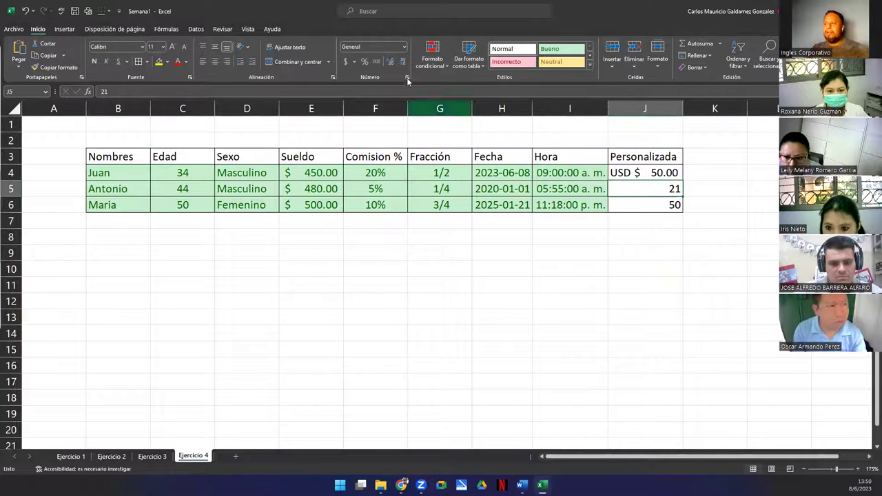
pyautogui.click(347, 61)
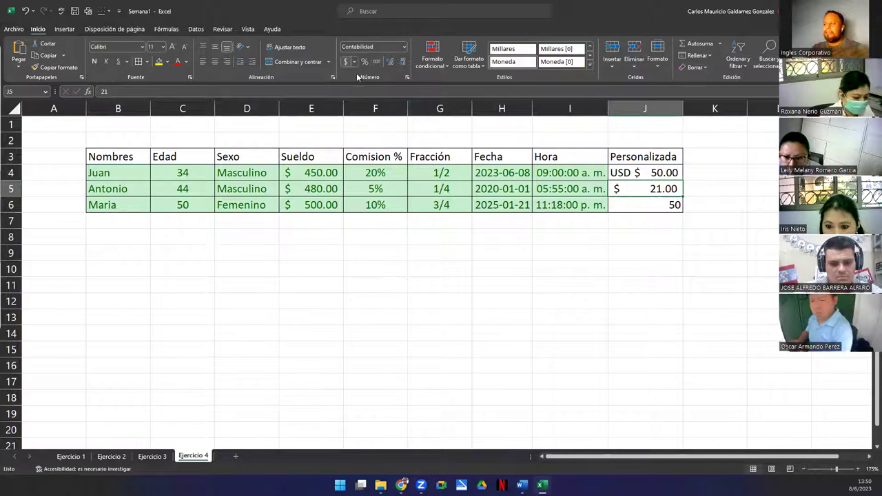
pyautogui.click(407, 78)
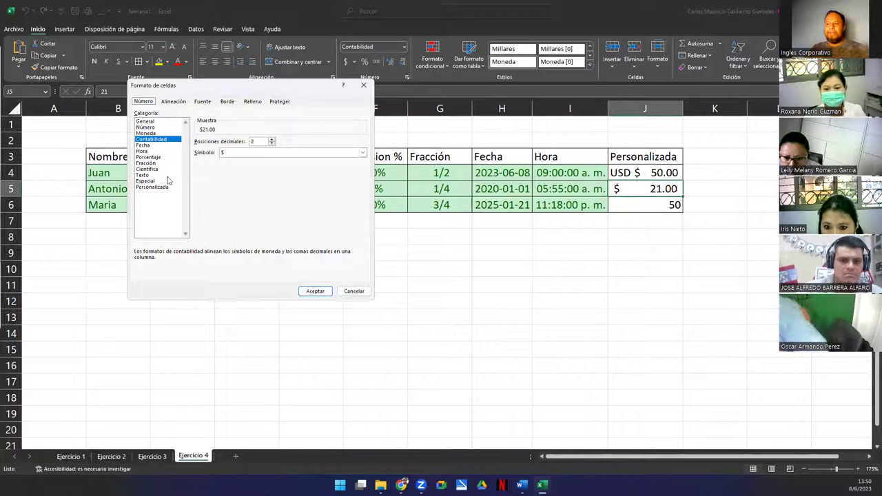
pyautogui.click(260, 152)
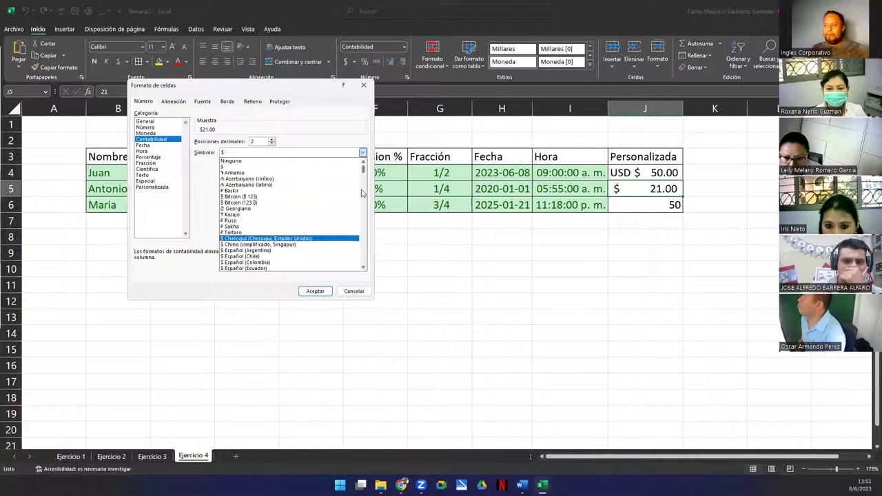
pyautogui.scroll(-4, 364, 174)
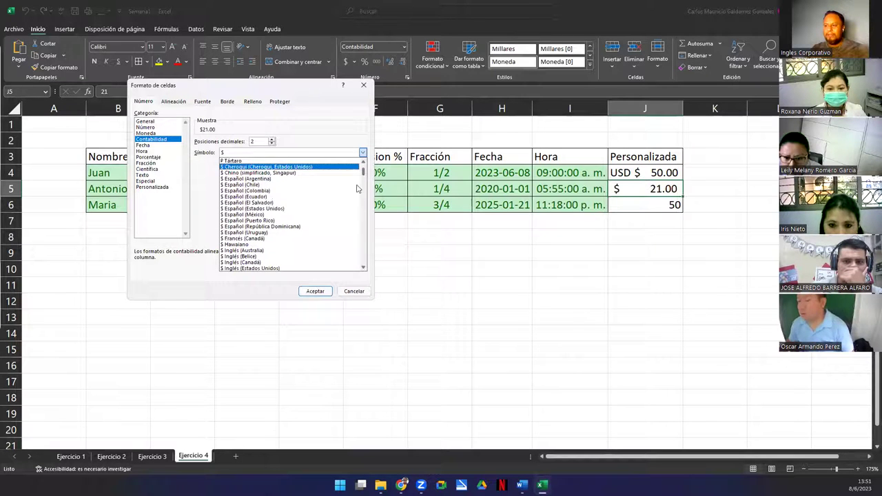
pyautogui.click(243, 215)
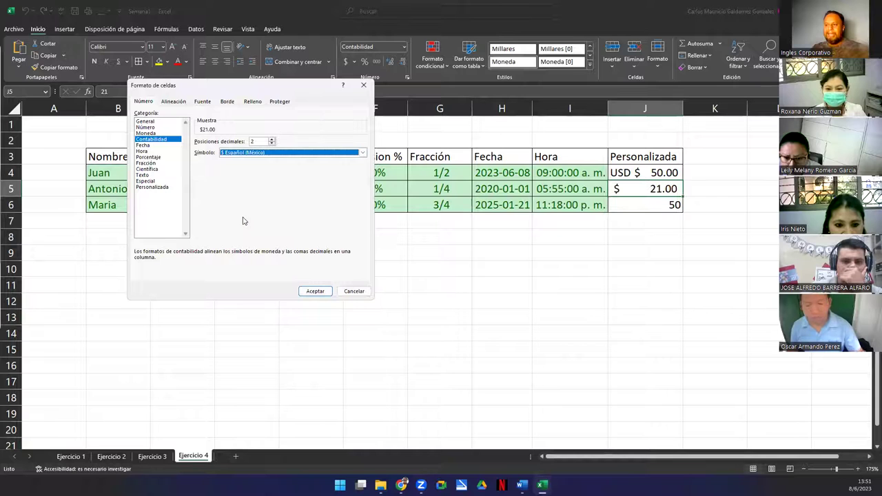
# - Customize J5's number format code by adding the literal text "MNX" in quotation marks at its start
pyautogui.click(140, 187)
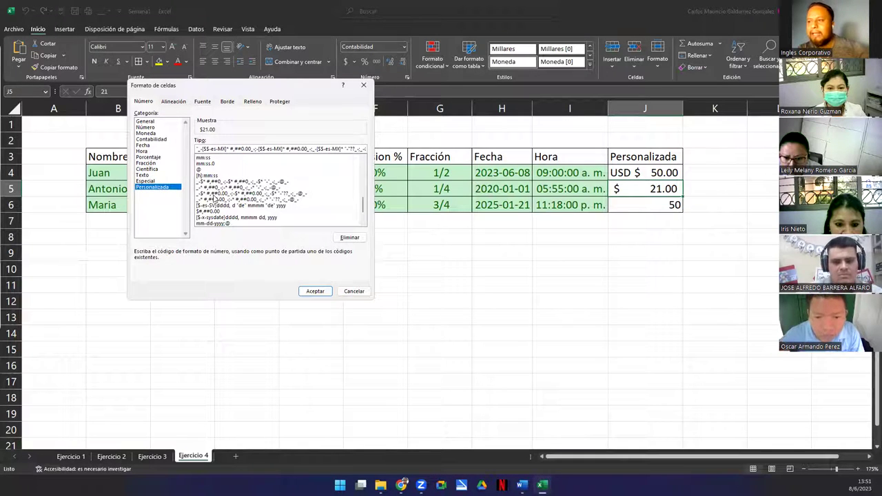
pyautogui.write('"MN')
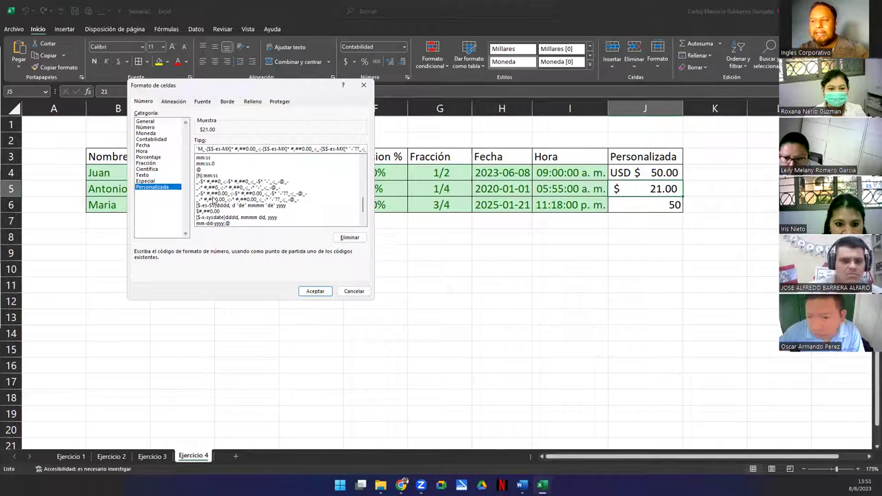
pyautogui.write('X"')
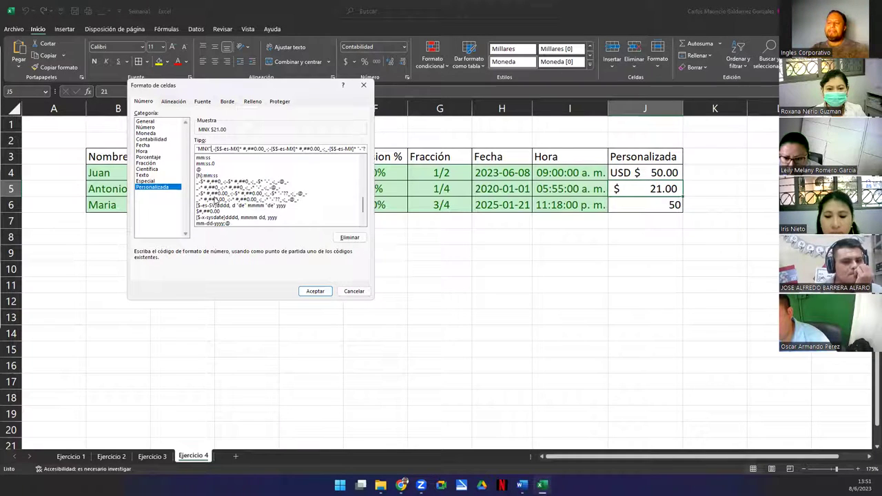
pyautogui.click(317, 293)
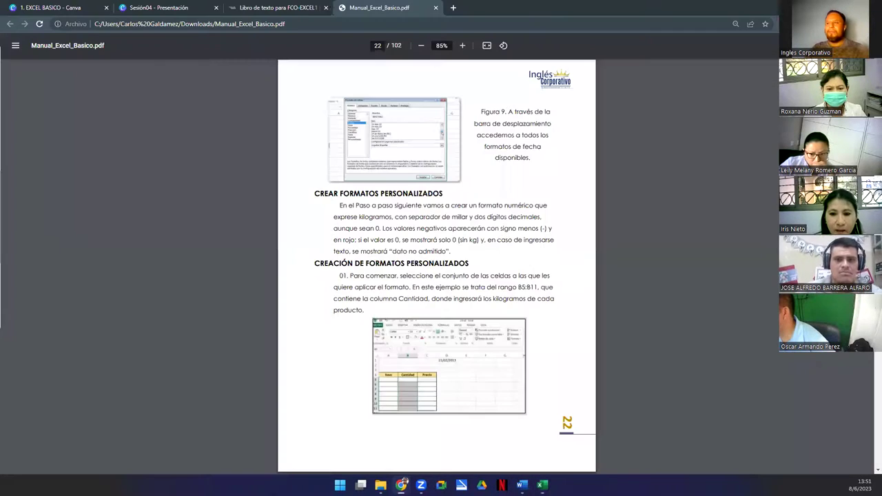
# - Switch to the browser and search Google in a new tab for images of "Formato de moneda mexicano"
pyautogui.click(456, 8)
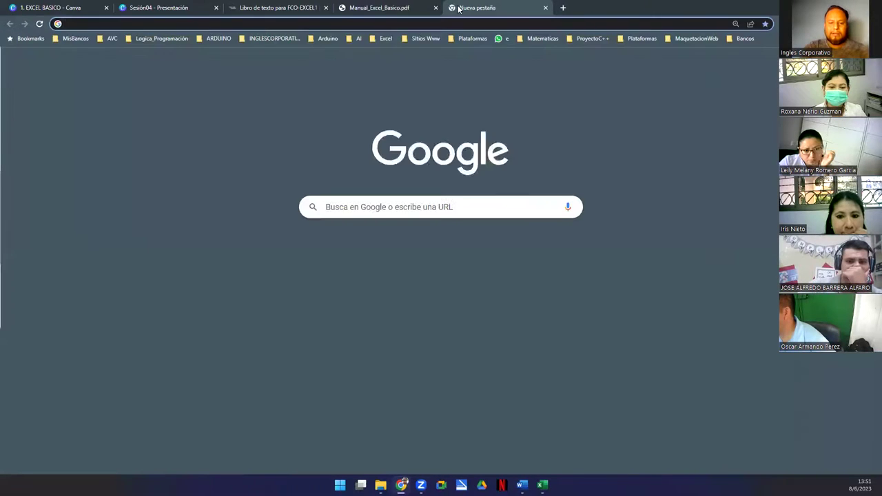
pyautogui.write('Formato de moneda mexicano')
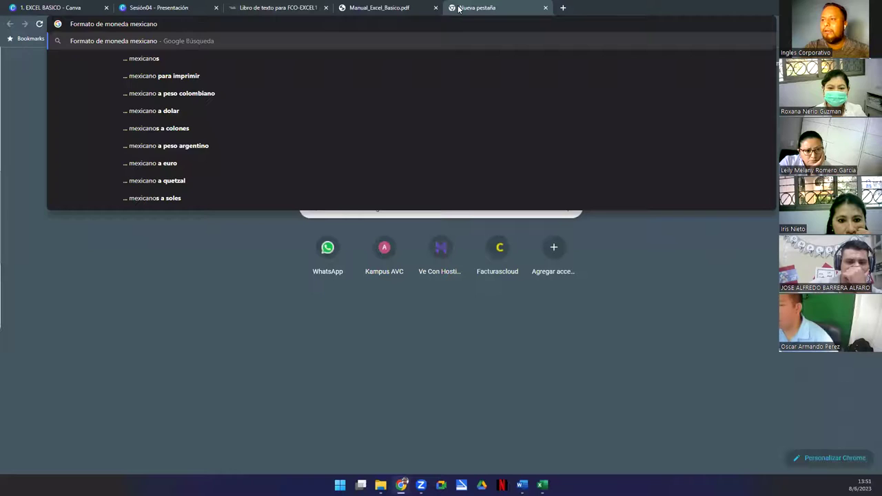
pyautogui.press('Return')
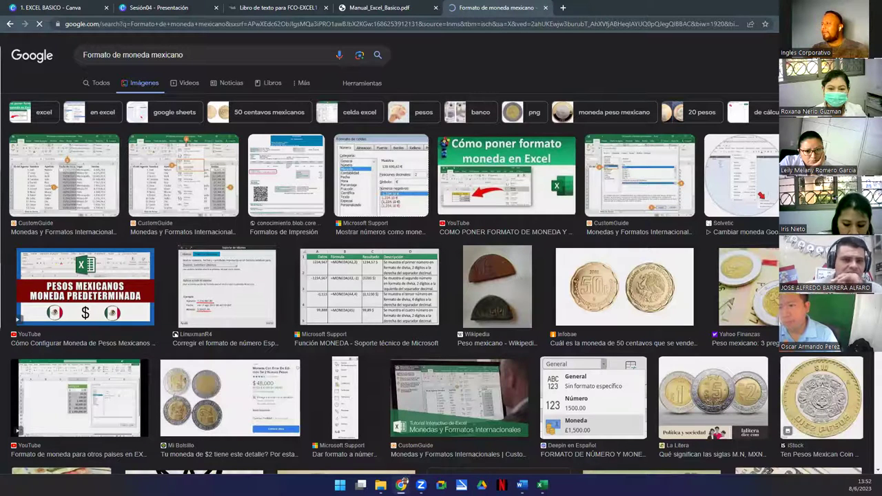
# - Return to Excel and delete the custom "MNX" format code, leaving cell J5 with the General format
pyautogui.click(542, 484)
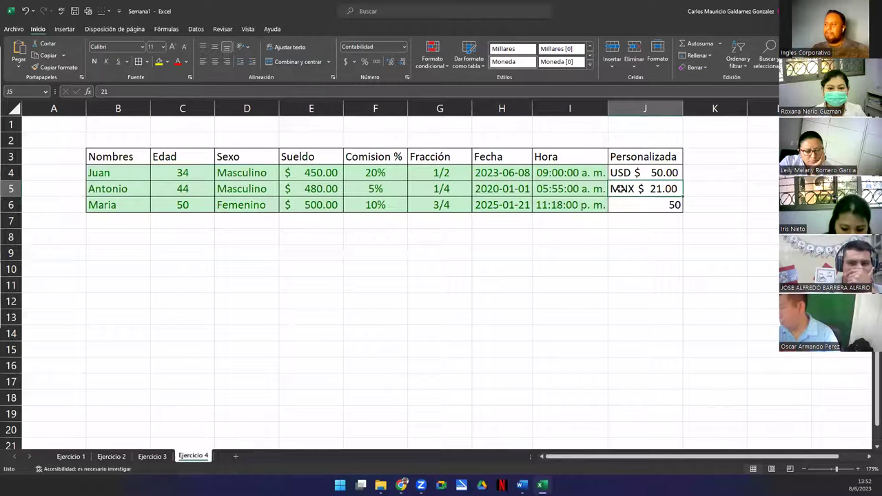
pyautogui.click(406, 78)
pyautogui.click(154, 187)
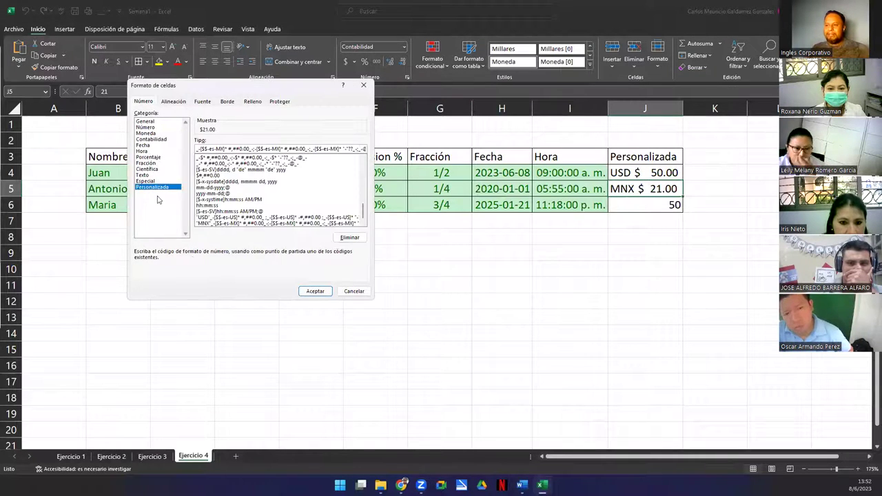
pyautogui.click(206, 223)
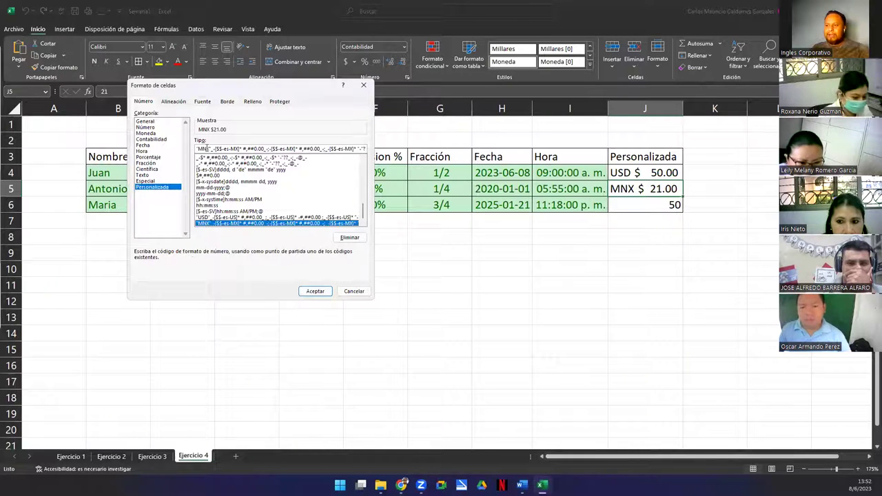
pyautogui.click(349, 237)
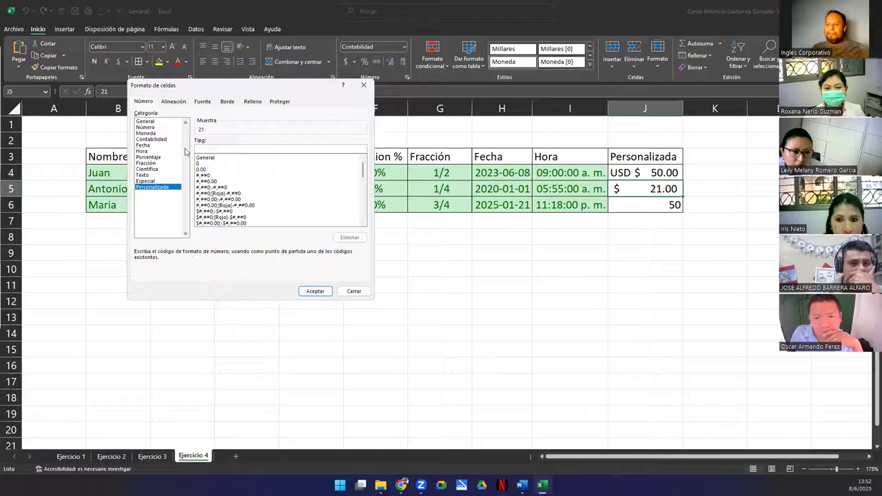
pyautogui.click(315, 291)
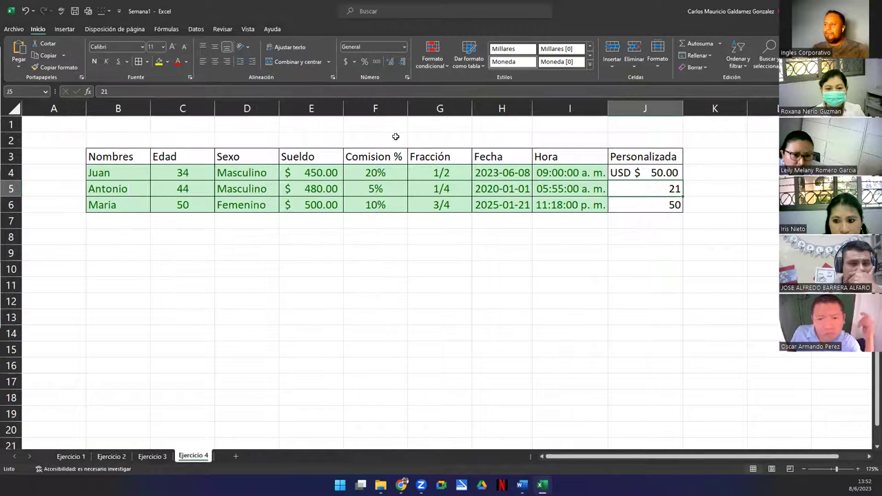
# - Apply the Contabilidad format to cell J5 again, with $ Español (México) as the currency symbol
pyautogui.click(345, 62)
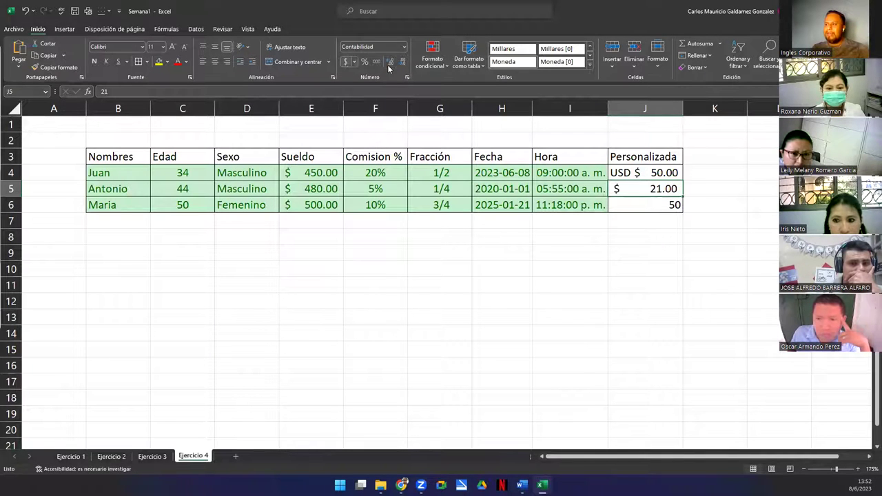
pyautogui.click(406, 78)
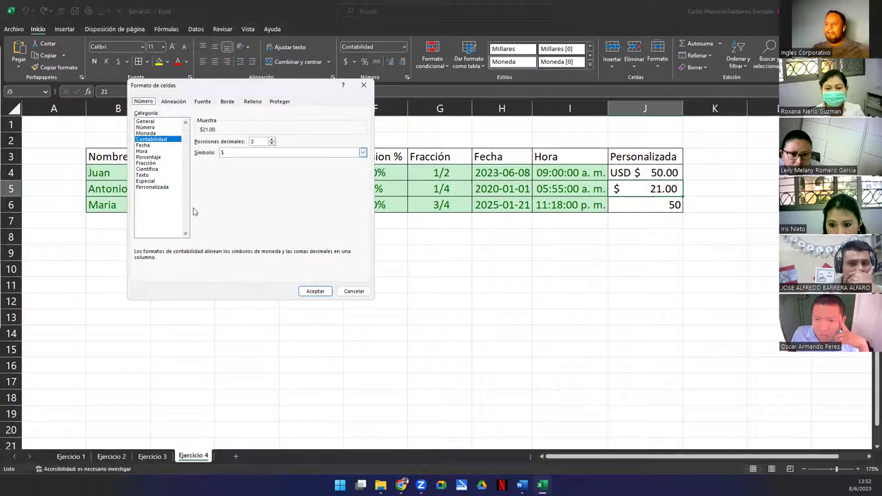
pyautogui.click(257, 155)
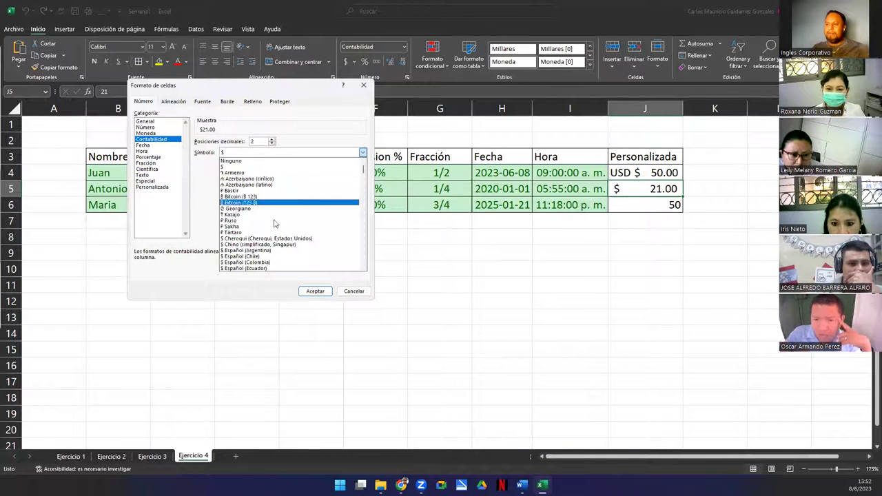
pyautogui.scroll(-2, 365, 179)
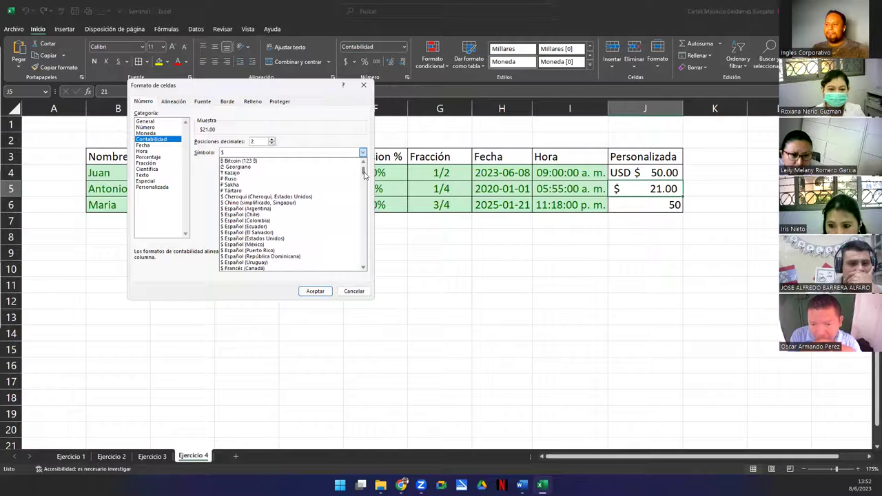
pyautogui.click(267, 245)
# - Add the literal text "MXN" in quotation marks at the start of J5's custom number format code
pyautogui.click(157, 188)
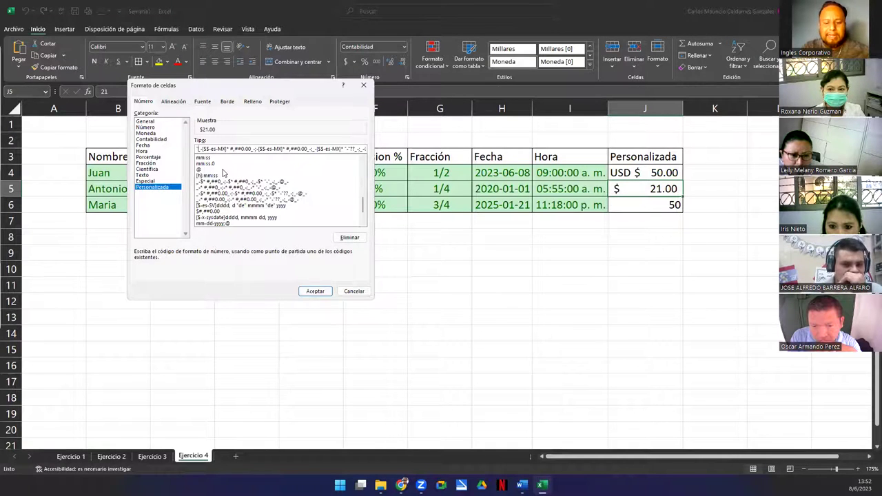
pyautogui.press('Home')
pyautogui.write('"MXN')
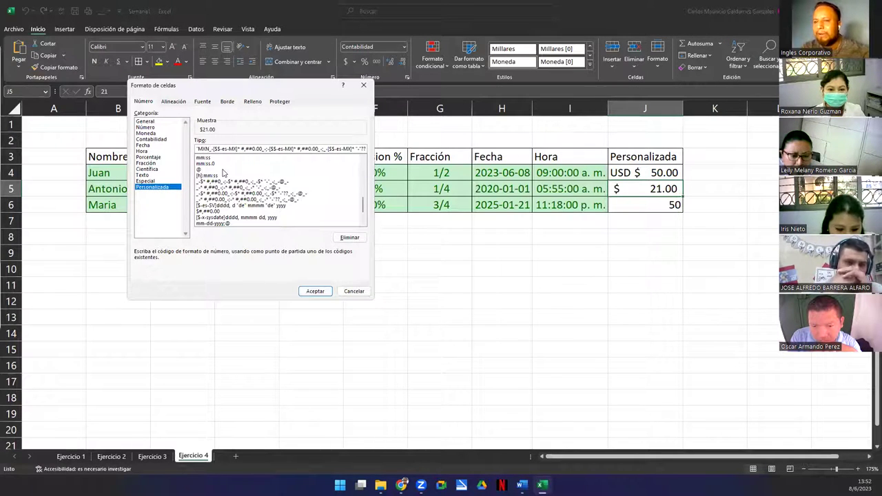
pyautogui.write('"')
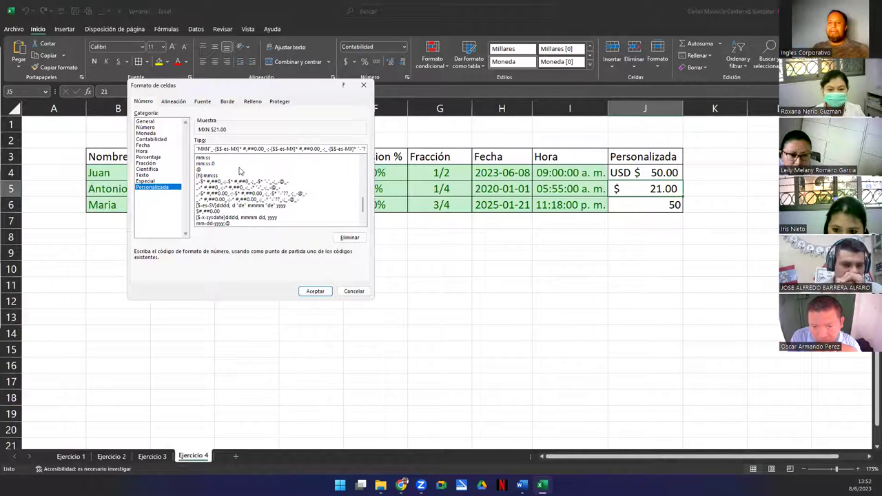
pyautogui.hotkey('shift', 'Home')
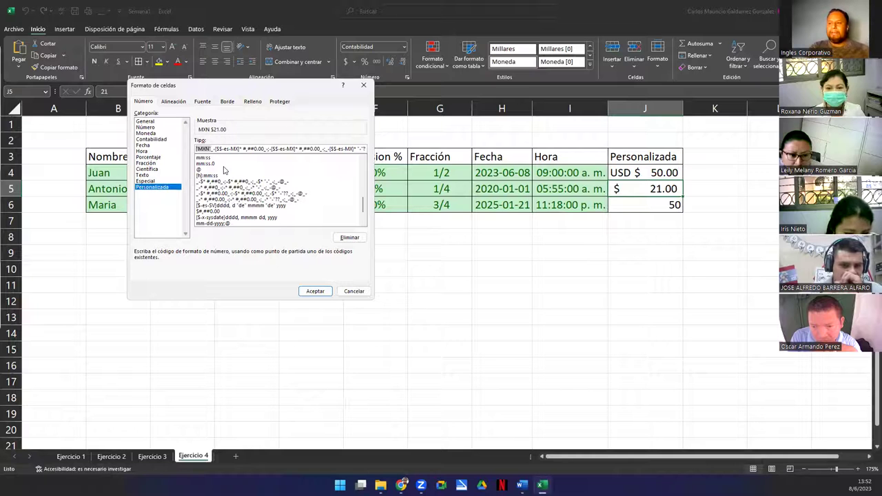
pyautogui.click(311, 290)
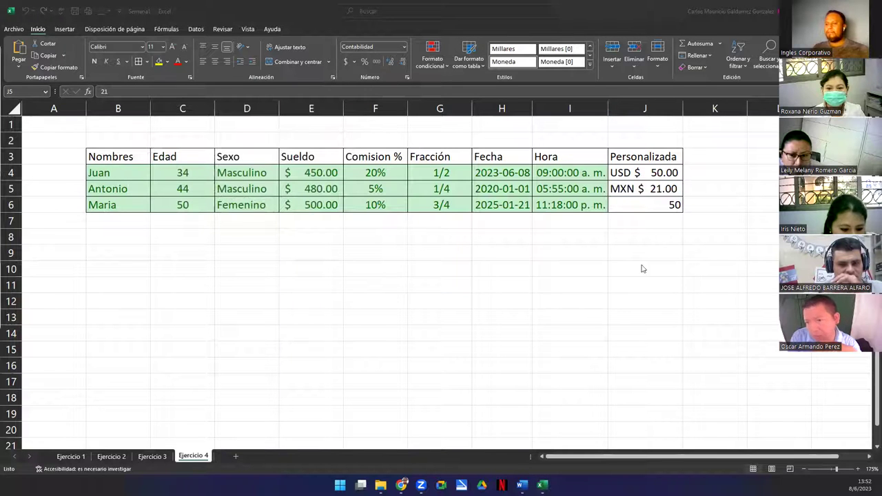
# - Copy the MXN currency format from cell J5 to cell J6 with Copiar formato
pyautogui.click(637, 206)
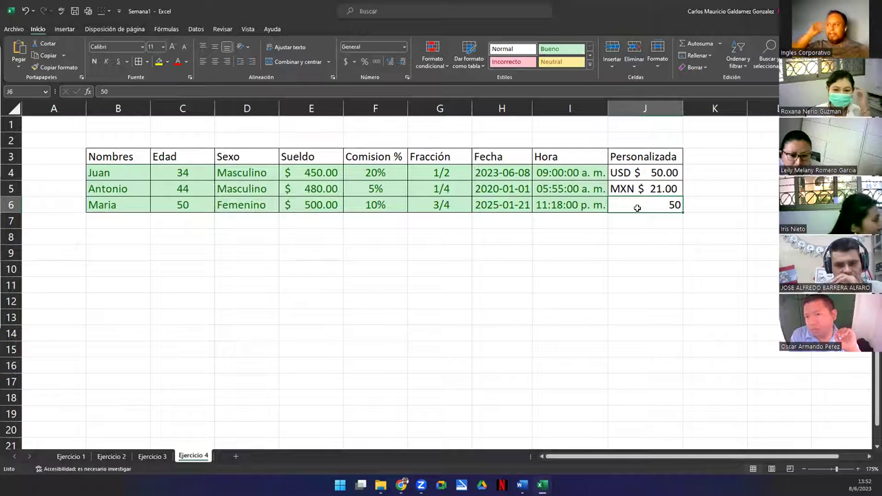
pyautogui.click(619, 189)
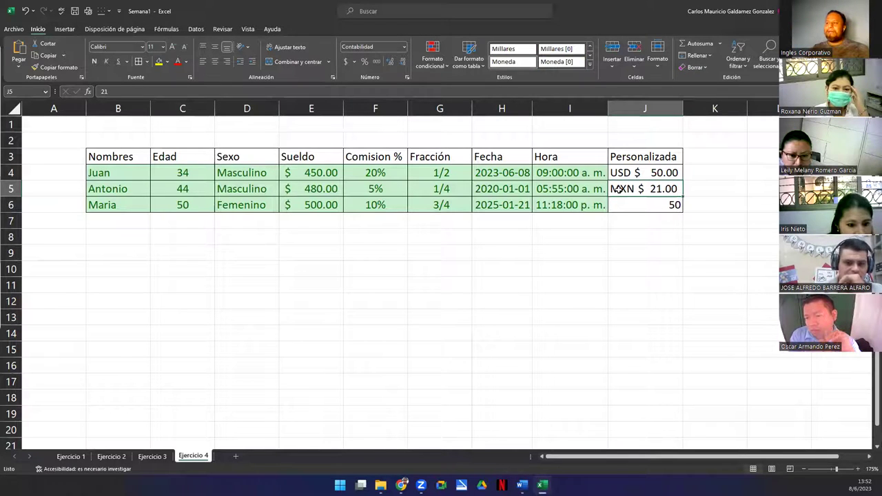
pyautogui.click(55, 67)
pyautogui.click(653, 204)
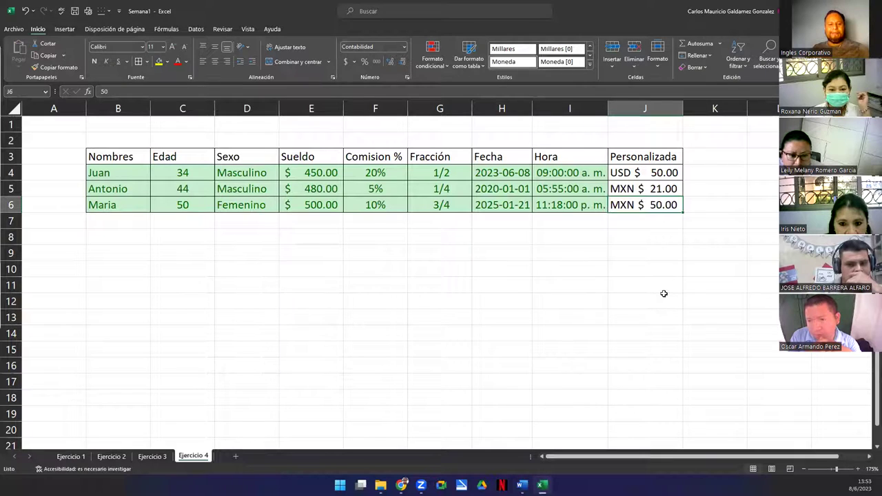
# - Give the Personalizada cells J4:J6 the same green cell style as the rest of the table
pyautogui.moveTo(646, 173); pyautogui.dragTo(636, 205)
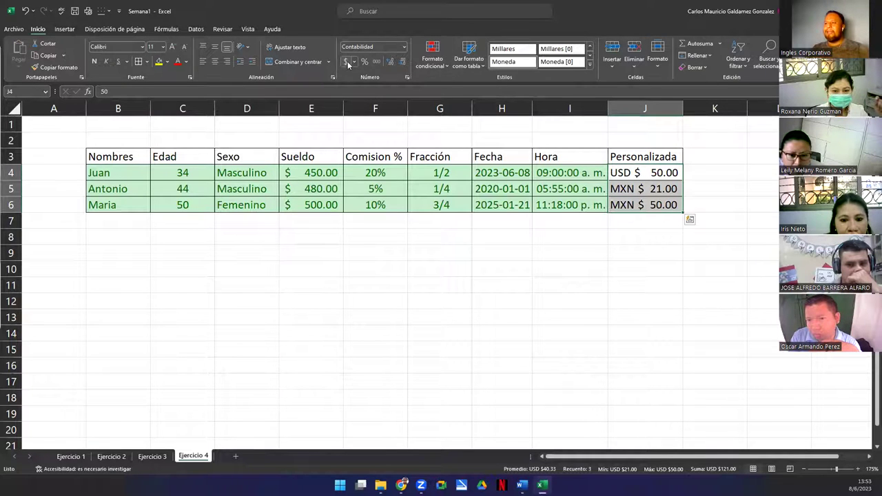
pyautogui.click(590, 65)
pyautogui.press('Escape')
pyautogui.click(550, 234)
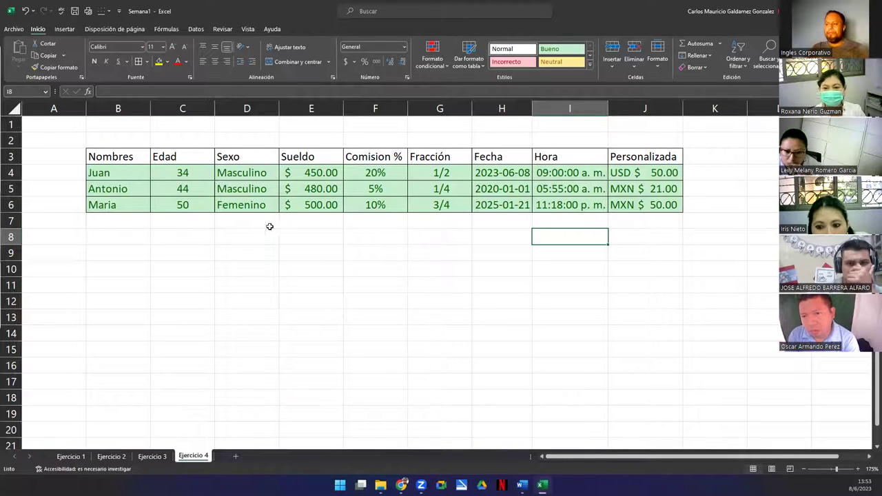
# - Enter 25% in cell F7 below the Comision % column and check the number format Excel assigns to it
pyautogui.click(313, 224)
pyautogui.click(359, 225)
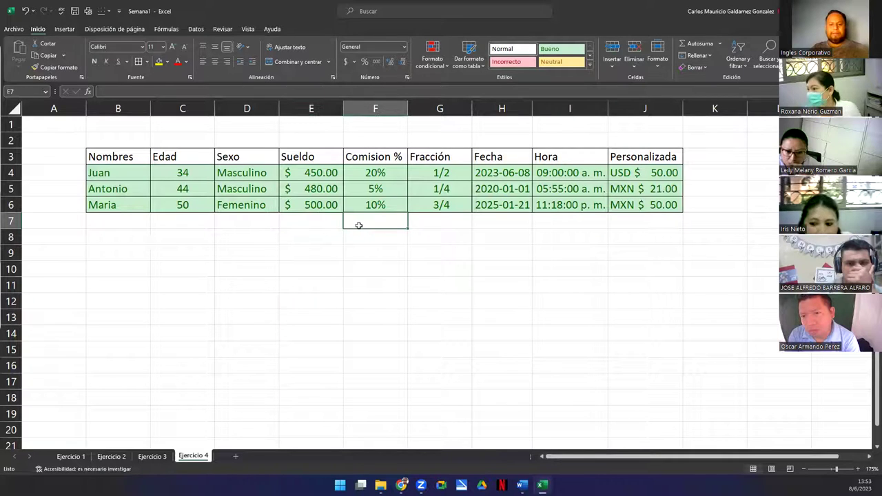
pyautogui.write('25%')
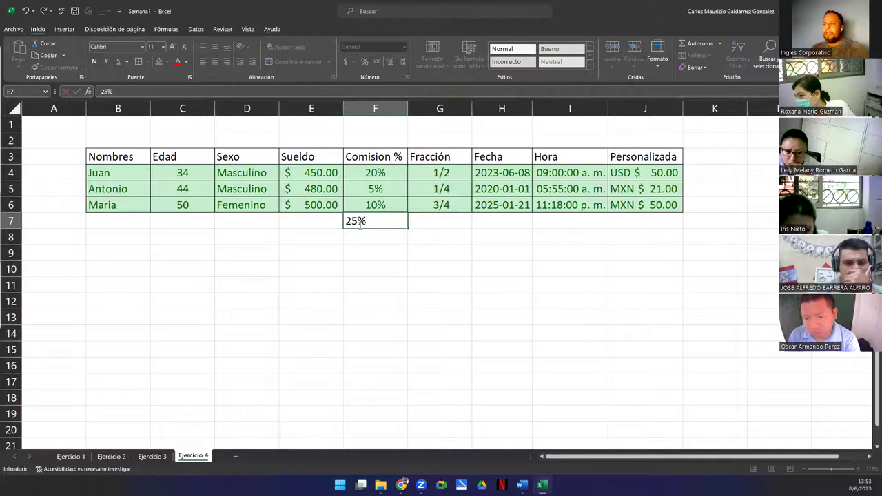
pyautogui.press('Return')
pyautogui.click(372, 226)
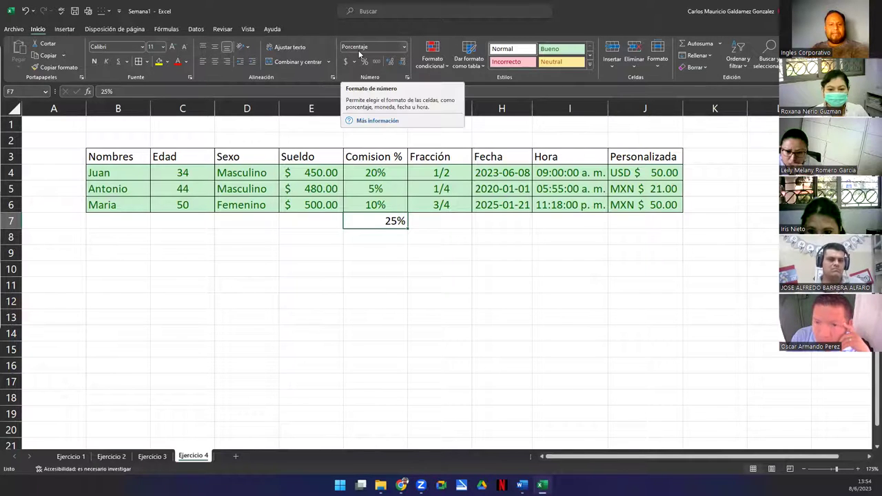
# - Enter $500.00 in cell E7 below the Sueldo column and check the number format Excel assigns to it
pyautogui.click(304, 225)
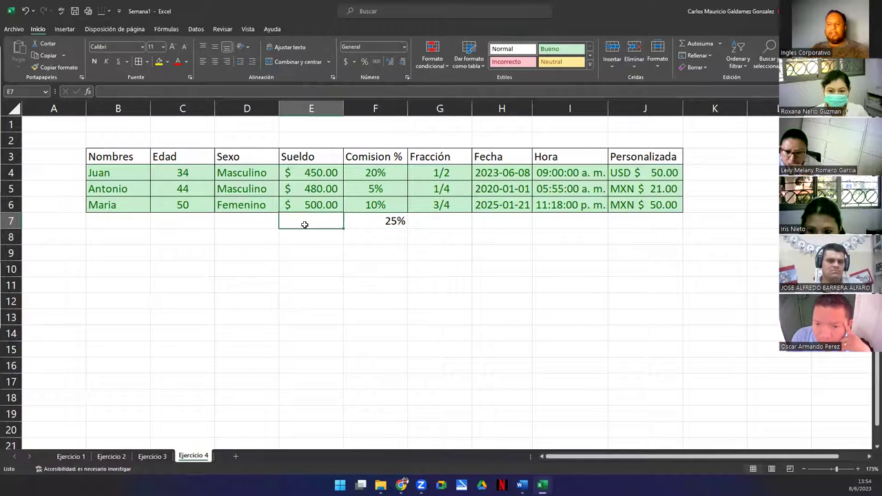
pyautogui.write('$')
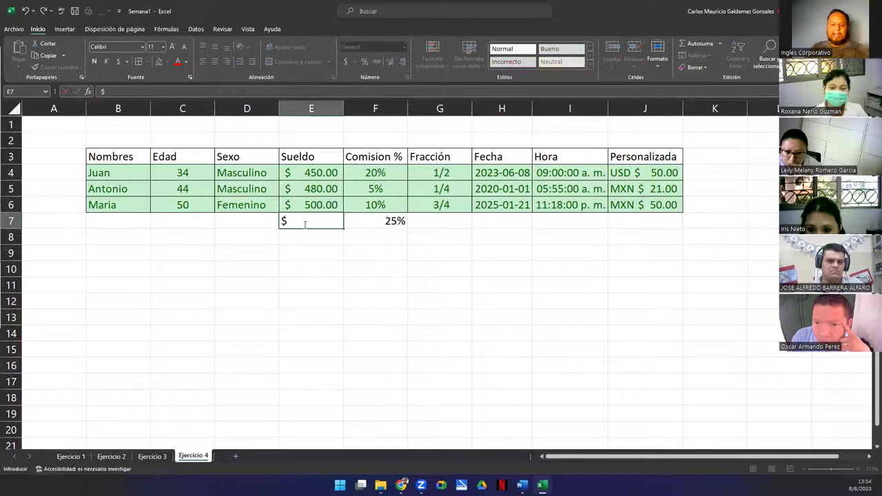
pyautogui.write('500.00')
pyautogui.press('Return')
pyautogui.click(304, 224)
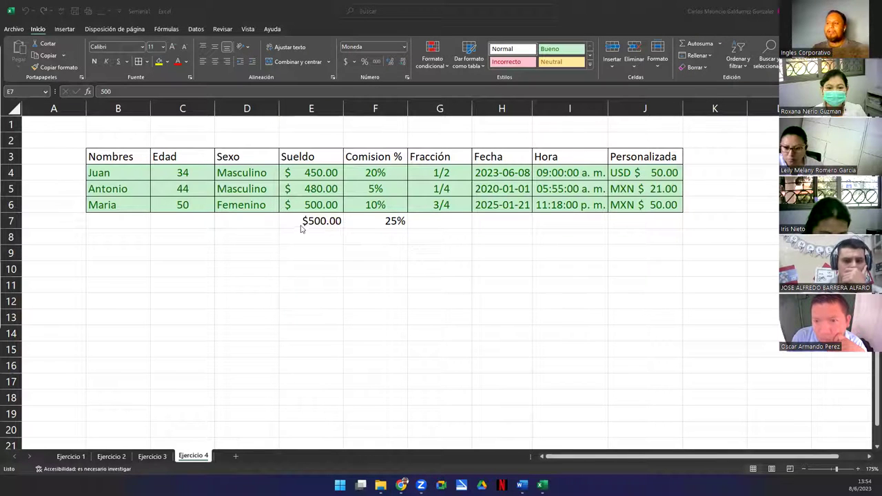
# - Enter the formula =E7*F7 in cell G7 to multiply the salary by the commission, and inspect the result cell
pyautogui.click(440, 220)
pyautogui.click(419, 226)
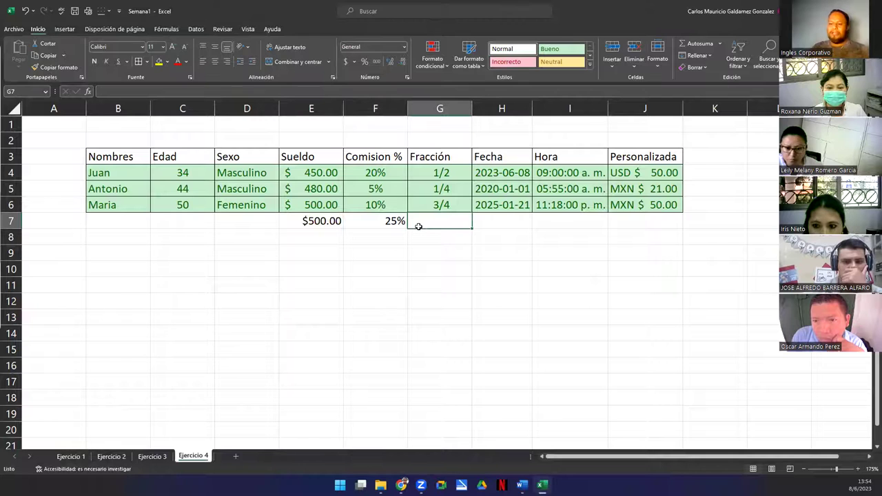
pyautogui.write('=')
pyautogui.press('Left')
pyautogui.press('Left')
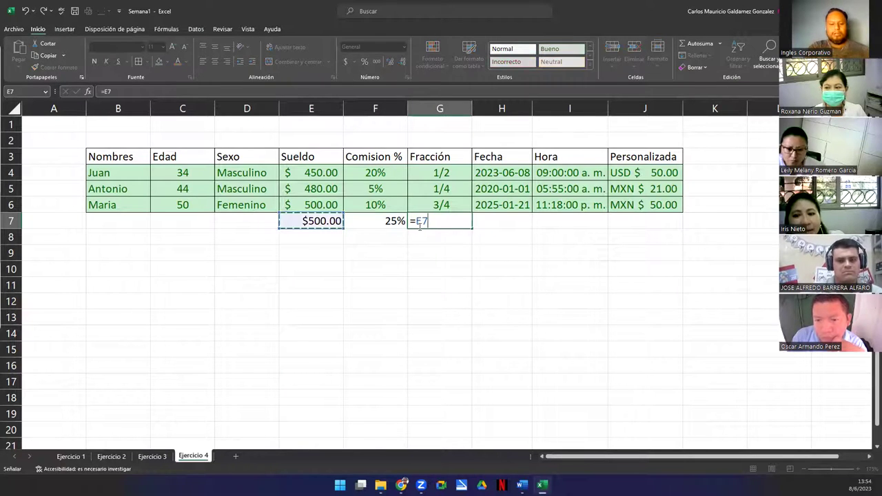
pyautogui.write('*')
pyautogui.press('Left')
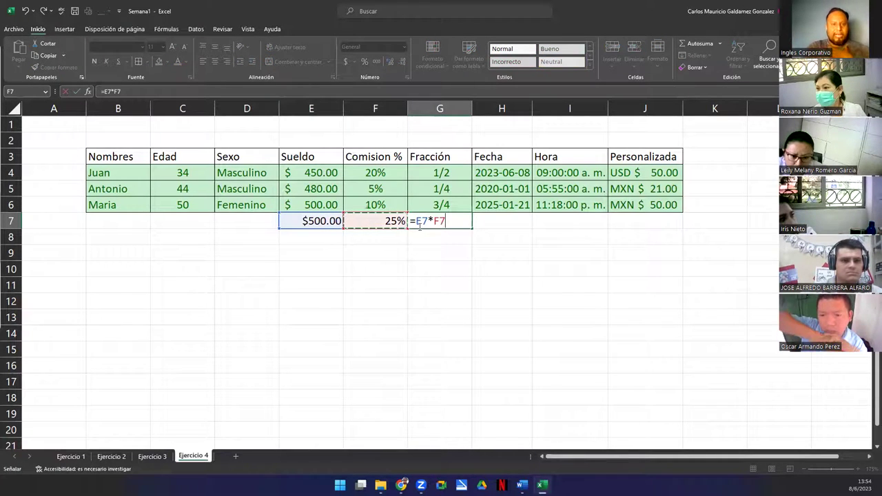
pyautogui.press('Return')
pyautogui.click(418, 226)
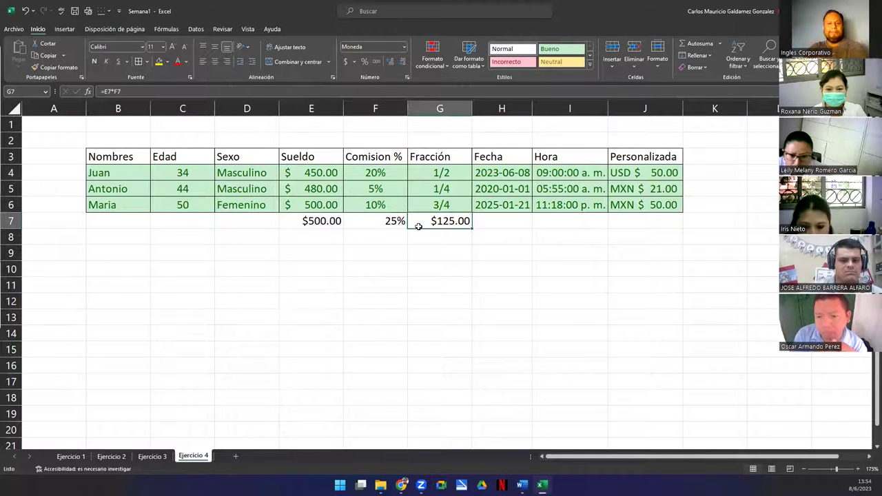
# - Clear the contents of the test cells E7:G7 below the table
pyautogui.hotkey('shift', 'Left')
pyautogui.hotkey('shift', 'Left')
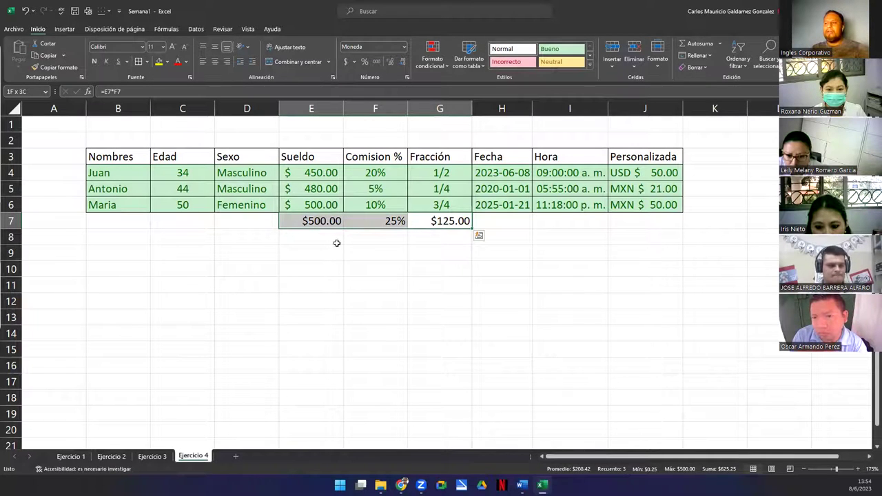
pyautogui.click(314, 226)
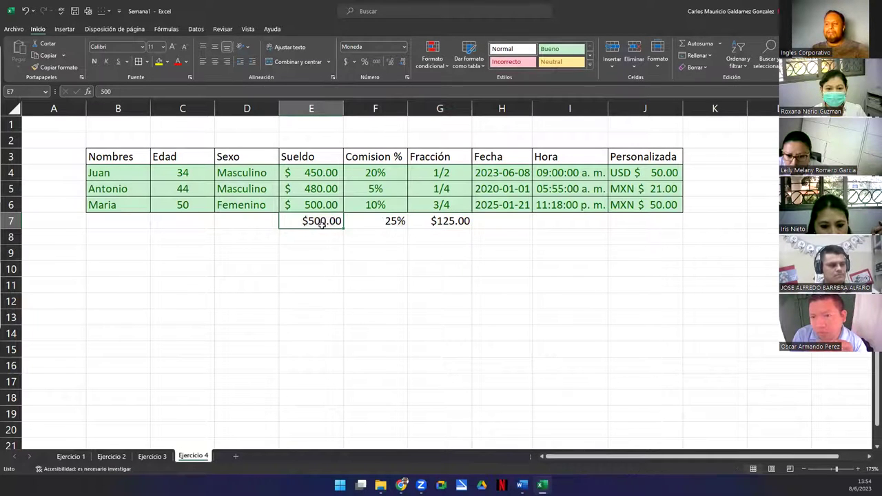
pyautogui.keyDown('shift'); pyautogui.click(423, 224); pyautogui.keyUp('shift')
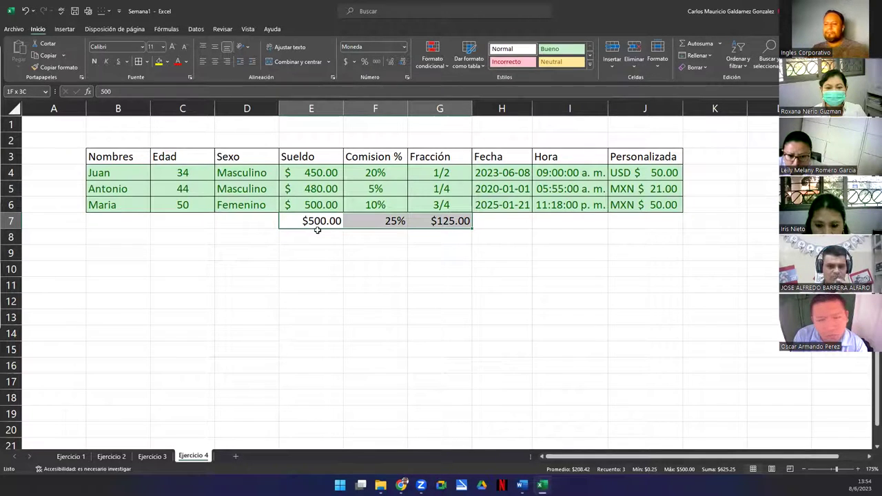
pyautogui.press('Delete')
pyautogui.click(114, 252)
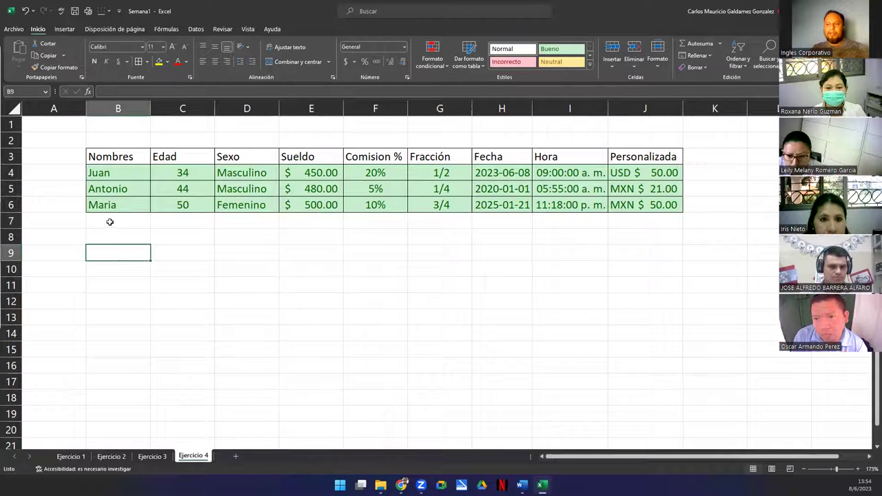
# - Switch to Manual_Excel_Basico.pdf in the browser and enlarge the "Crear formatos personalizados" section on page 22
pyautogui.click(804, 11)
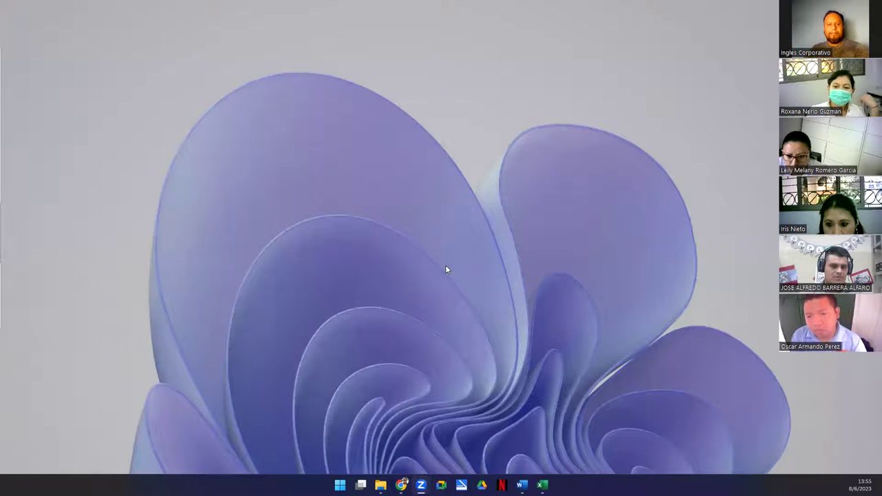
pyautogui.hotkey('alt', 'Tab')
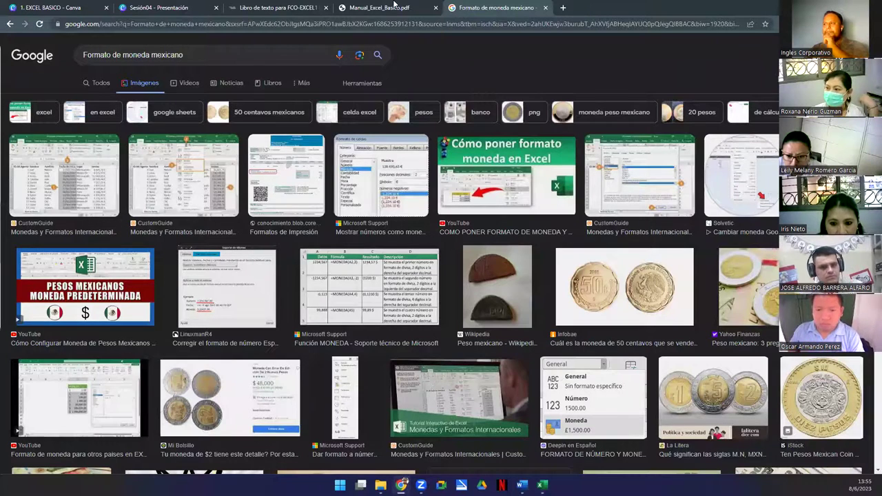
pyautogui.click(397, 8)
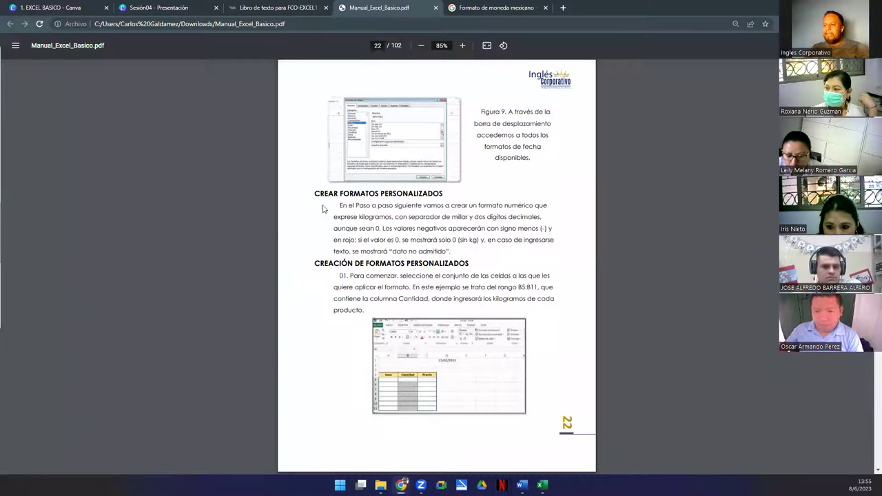
pyautogui.moveTo(317, 194); pyautogui.dragTo(443, 194)
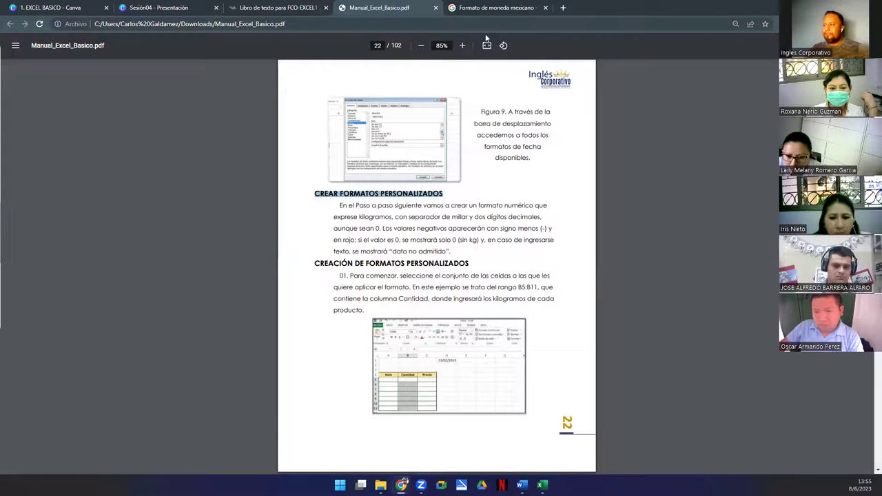
pyautogui.click(486, 49)
pyautogui.scroll(-3, 557, 208)
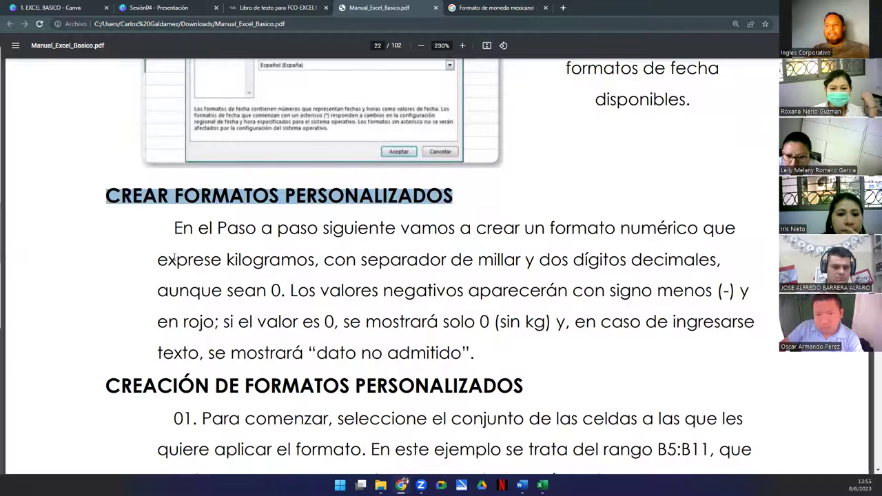
# - Highlight the manual's custom kilogram format rules for decimals, negative values, zeros and the "dato no admitido" text
pyautogui.moveTo(160, 259); pyautogui.dragTo(726, 267)
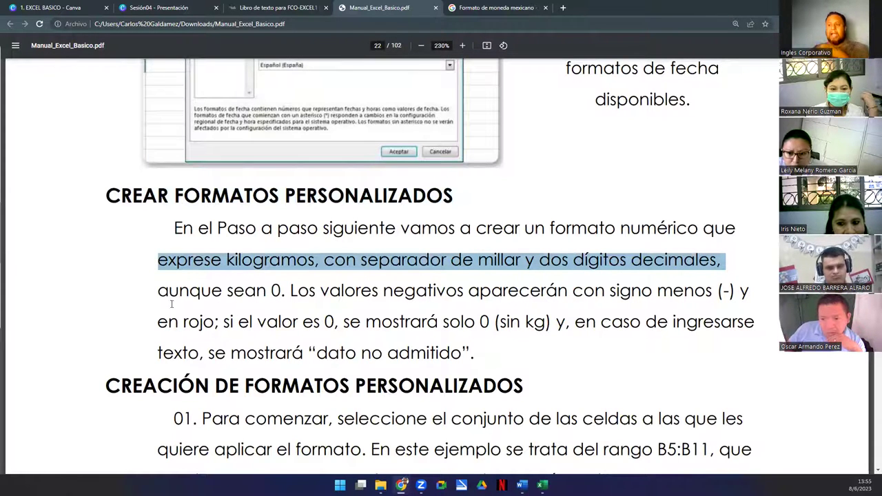
pyautogui.moveTo(292, 291); pyautogui.dragTo(735, 294)
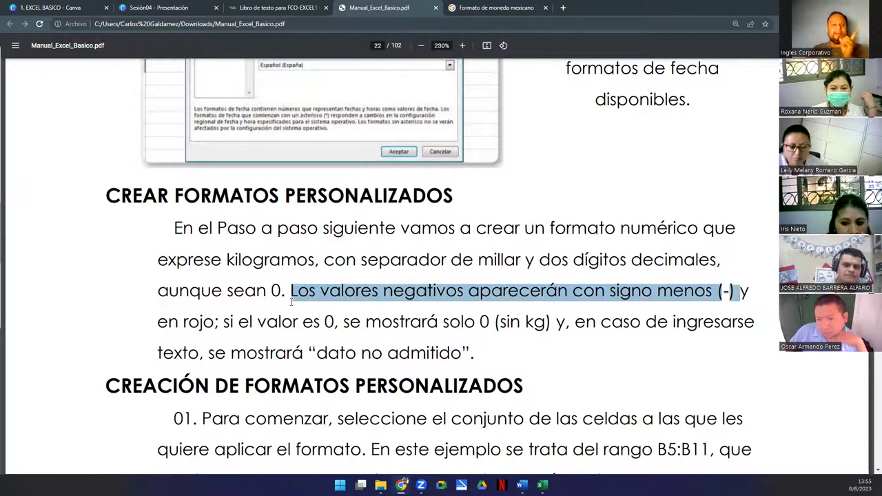
pyautogui.moveTo(224, 322); pyautogui.dragTo(490, 324)
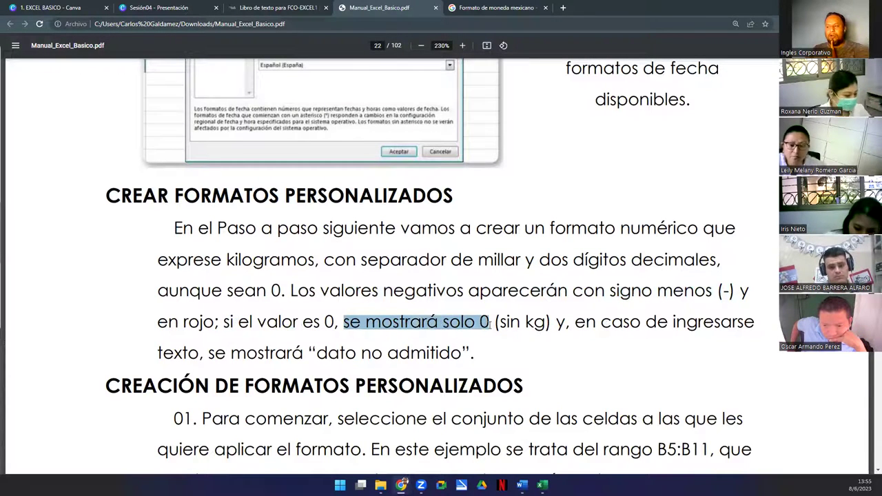
pyautogui.moveTo(501, 321); pyautogui.dragTo(533, 342)
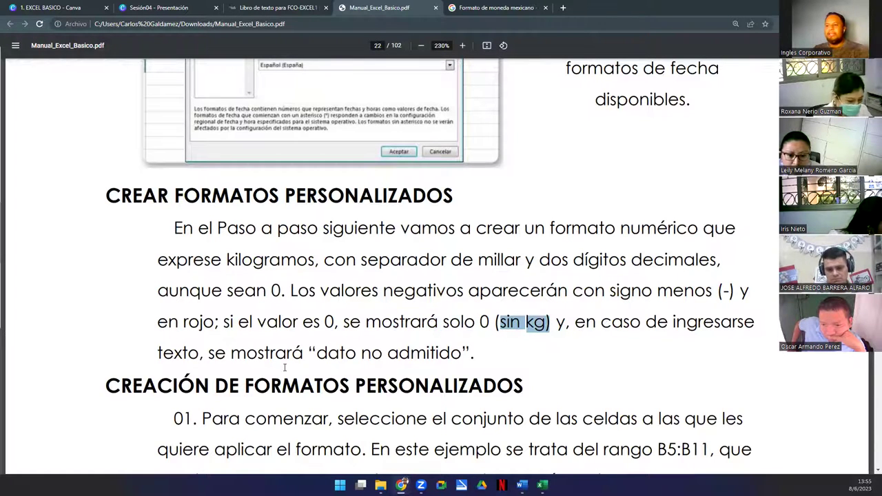
pyautogui.moveTo(232, 353); pyautogui.dragTo(516, 353)
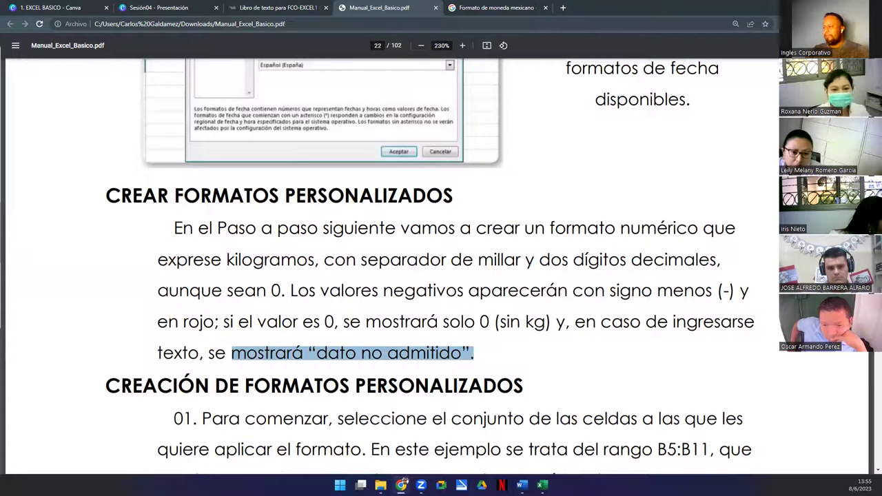
# - Highlight the manual's step 01 on selecting range B5:B11 and examine its Item, Cantidad and Precio example table
pyautogui.scroll(-4, 869, 476)
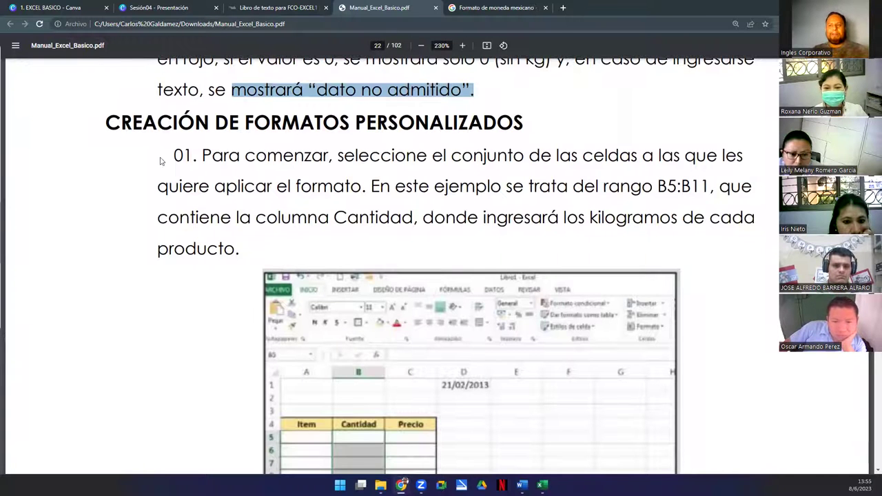
pyautogui.moveTo(198, 157); pyautogui.dragTo(238, 251)
pyautogui.scroll(-3, 458, 242)
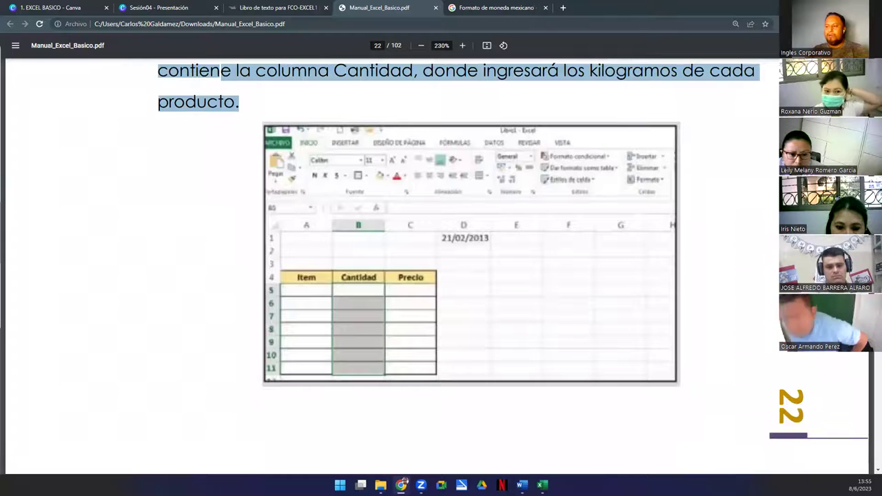
# - Return to the Ejercicio 4 sheet in Excel, rechecking the manual's example table once along the way
pyautogui.click(543, 485)
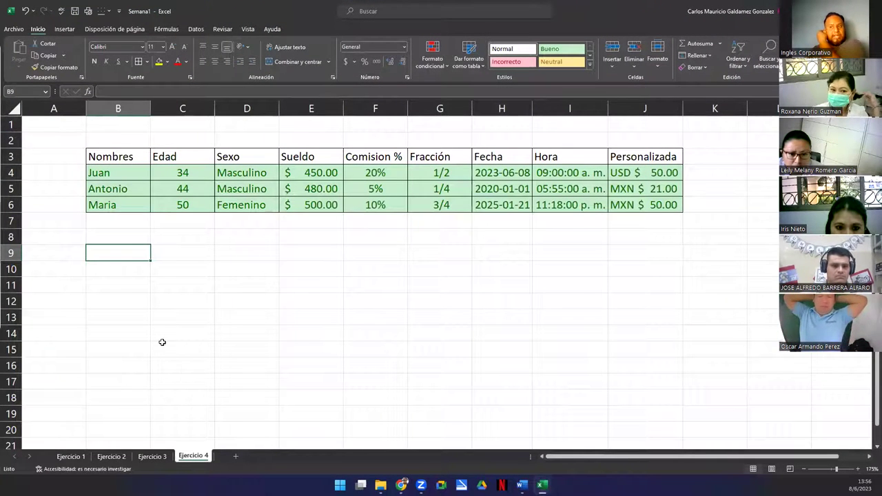
pyautogui.click(256, 239)
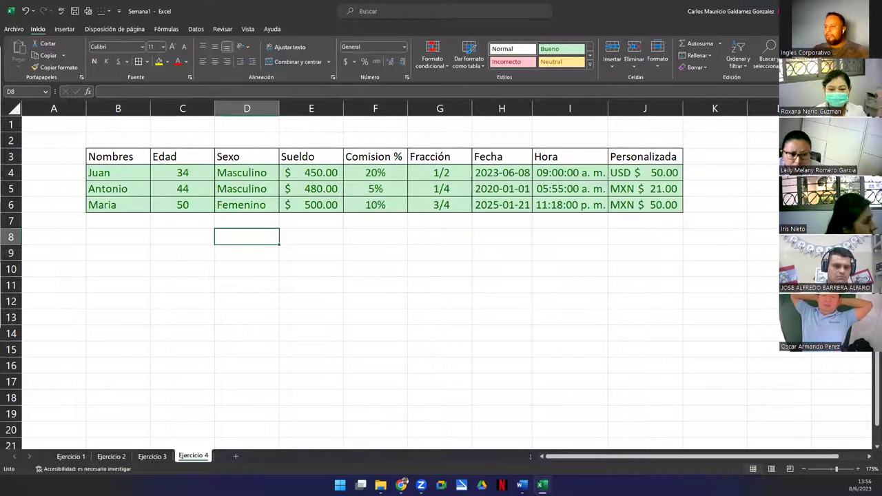
pyautogui.click(542, 484)
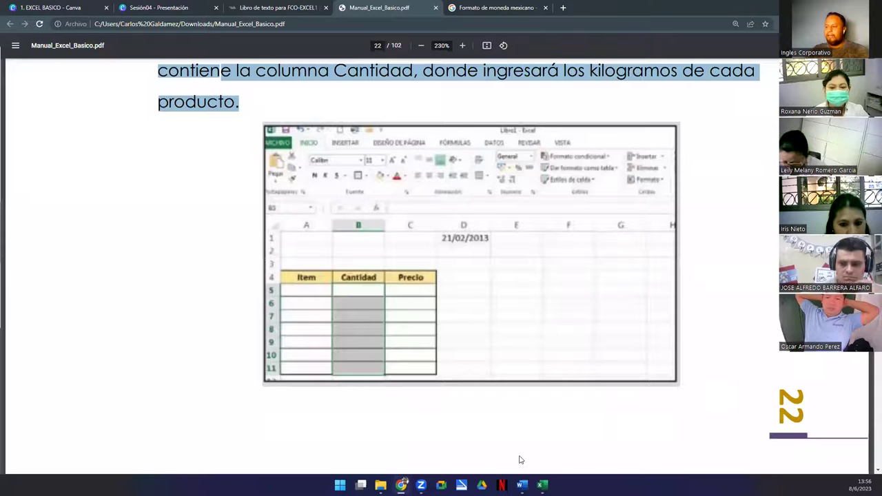
pyautogui.click(542, 485)
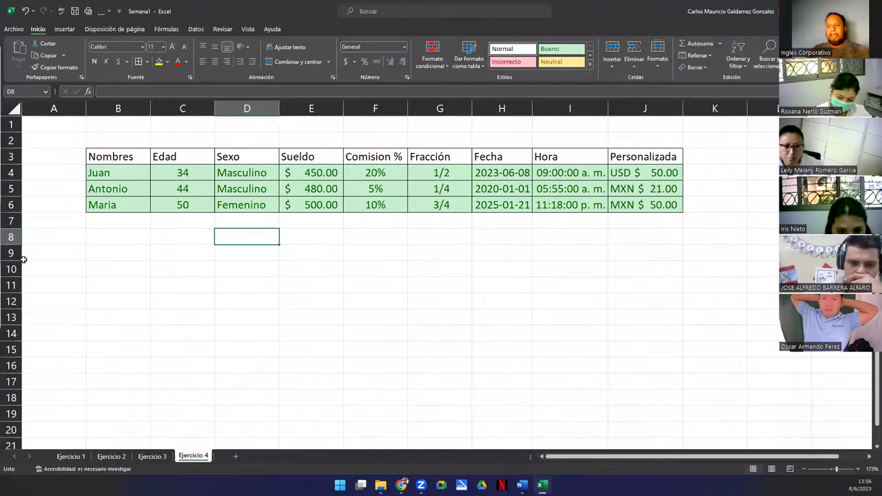